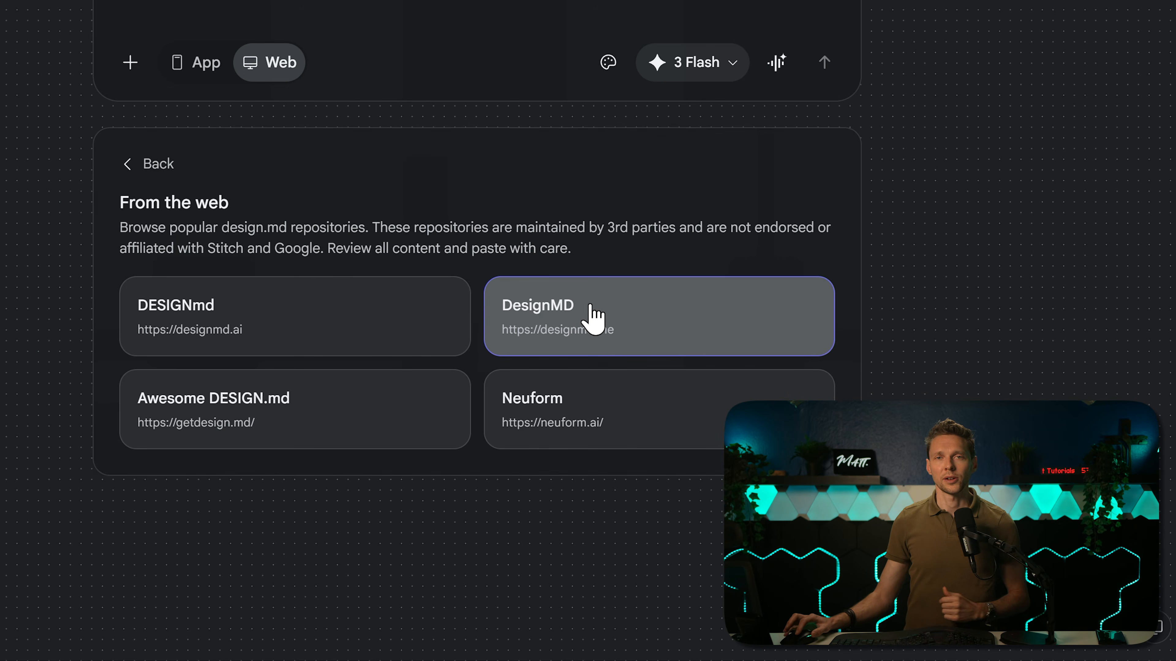
- Browse the design systems in the DesignMD web repository and copy the Resend DESIGN.md
{"action": "left_click", "coordinate": [581, 320]}
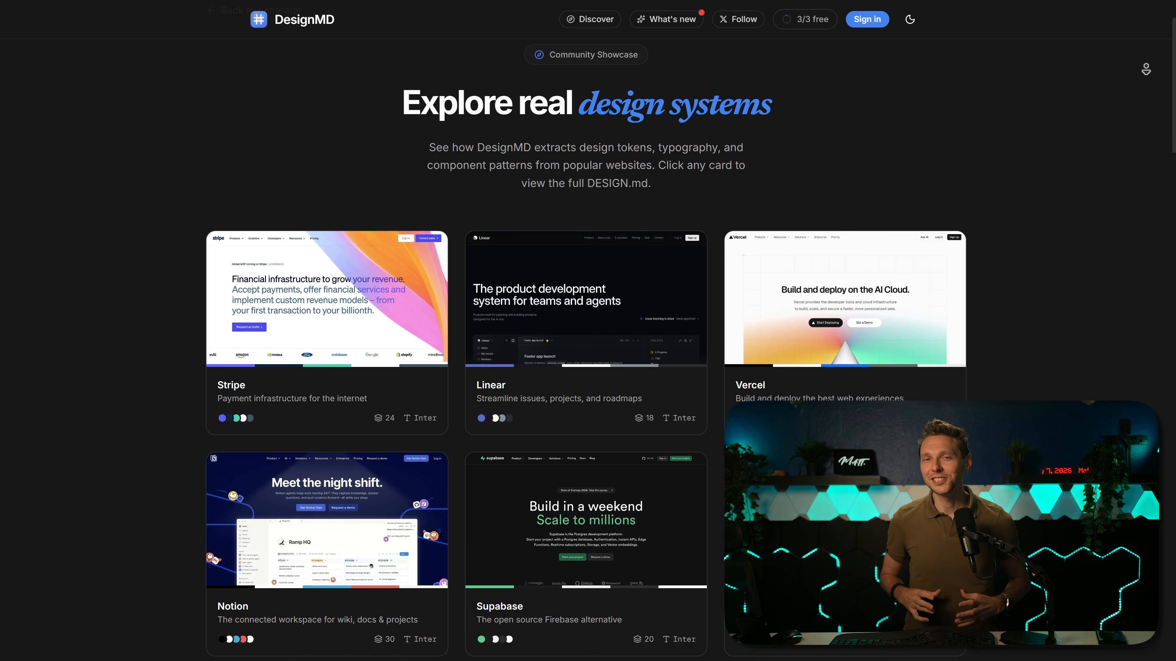
{"action": "scroll", "coordinate": [586, 370], "scroll_direction": "down", "scroll_amount": 2}
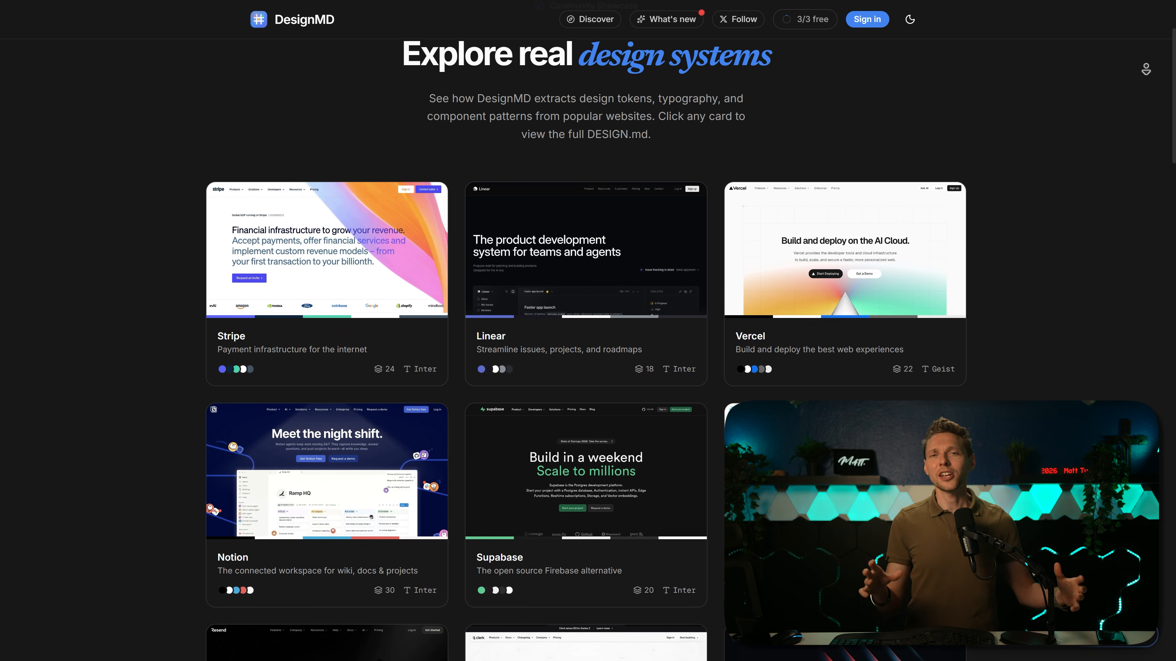
{"action": "scroll", "coordinate": [586, 348], "scroll_direction": "down", "scroll_amount": 2}
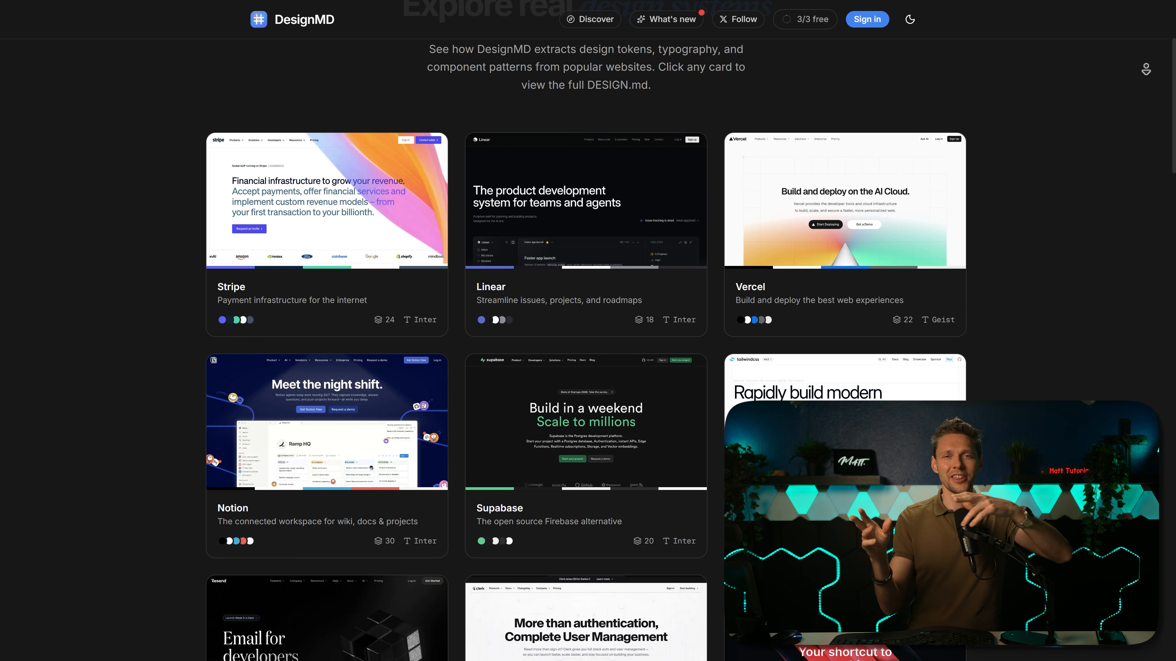
{"action": "scroll", "coordinate": [586, 347], "scroll_direction": "down", "scroll_amount": 2}
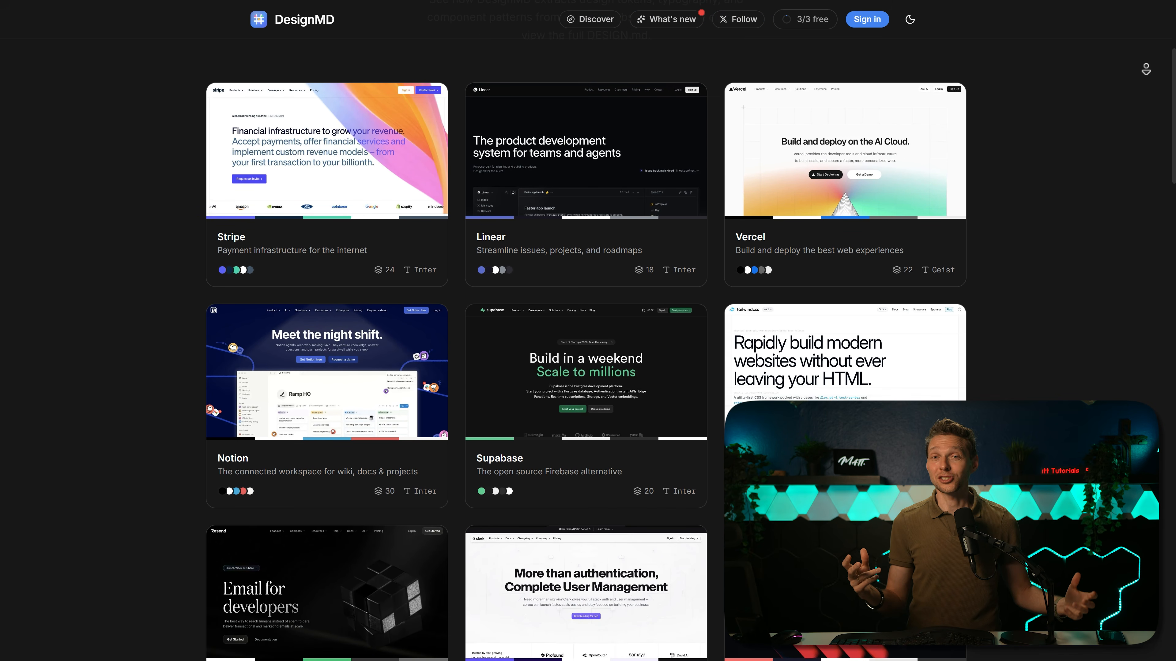
{"action": "scroll", "coordinate": [586, 347], "scroll_direction": "down", "scroll_amount": 2}
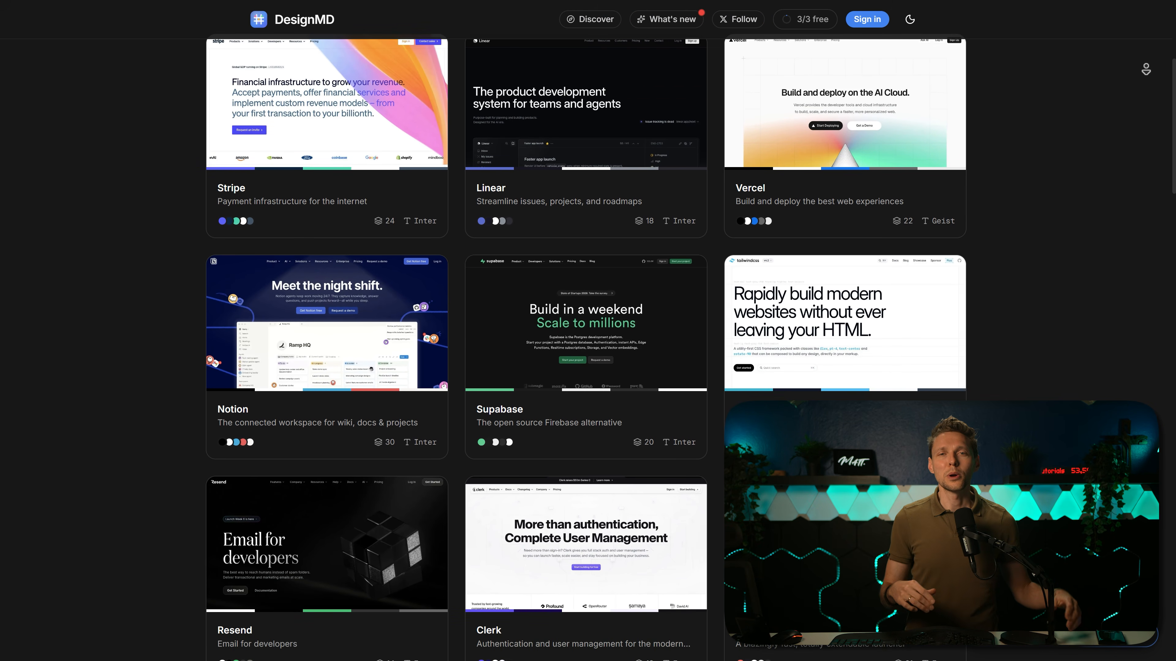
{"action": "scroll", "coordinate": [586, 347], "scroll_direction": "down", "scroll_amount": 2}
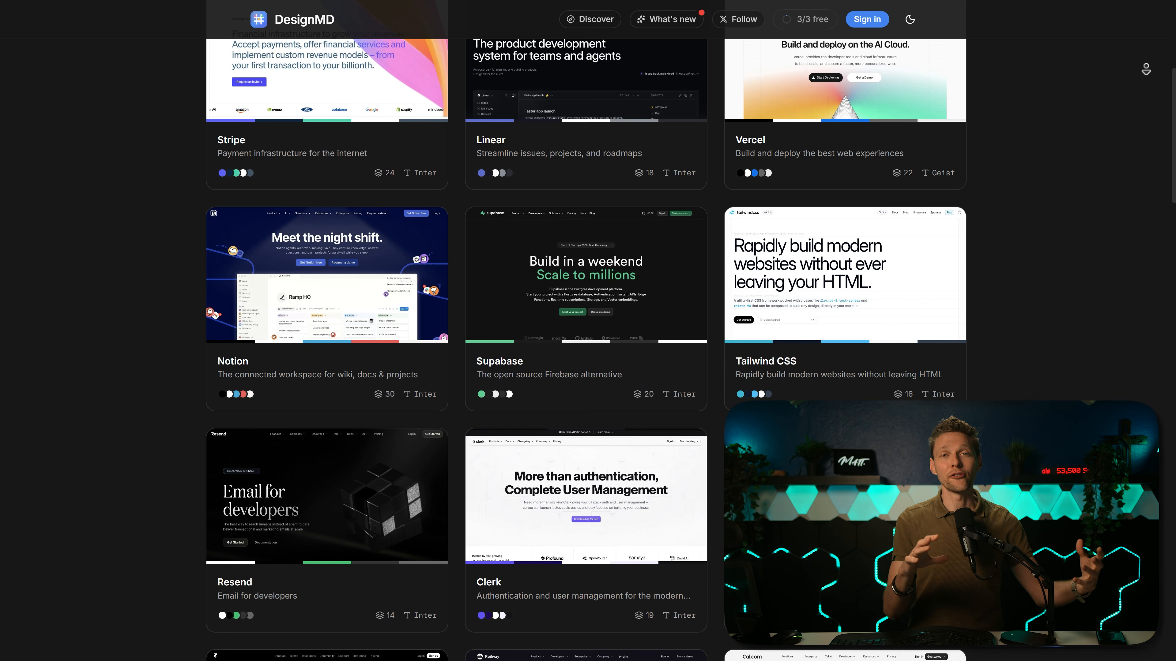
{"action": "scroll", "coordinate": [586, 347], "scroll_direction": "down", "scroll_amount": 2}
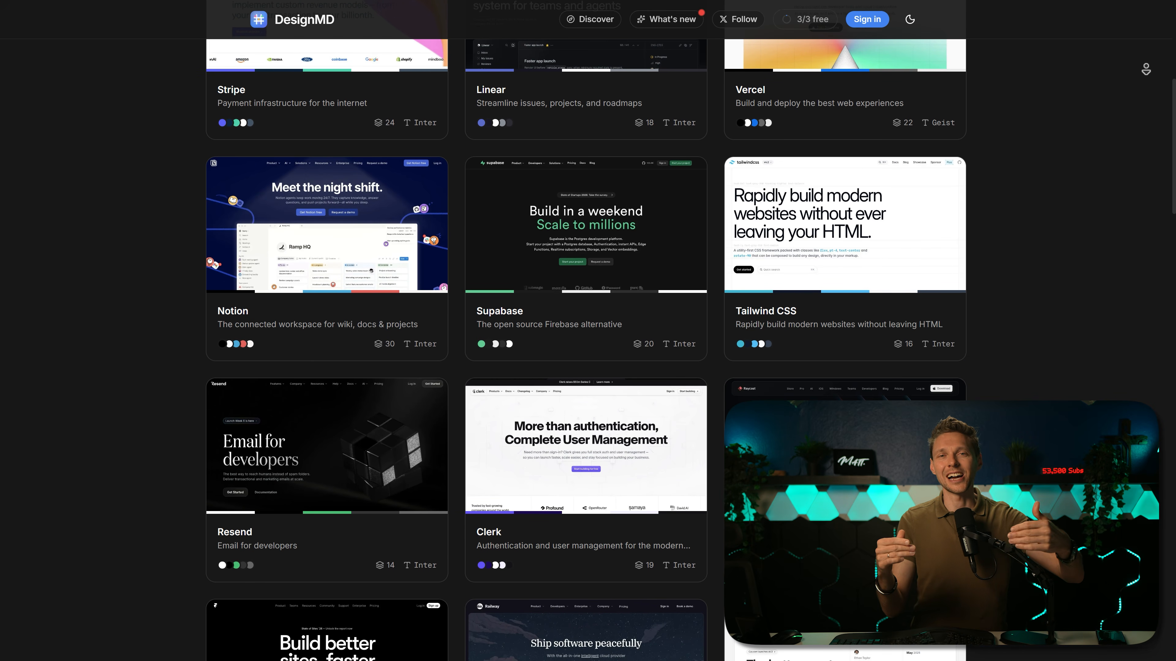
{"action": "scroll", "coordinate": [586, 348], "scroll_direction": "down", "scroll_amount": 2}
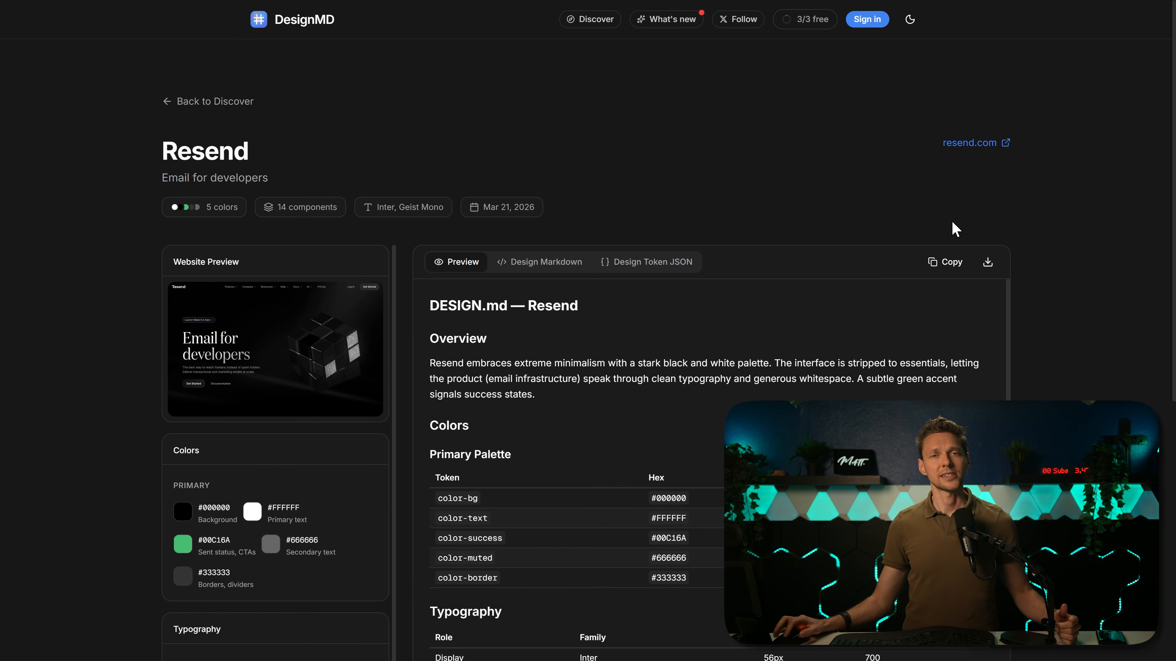
{"action": "left_click", "coordinate": [935, 263]}
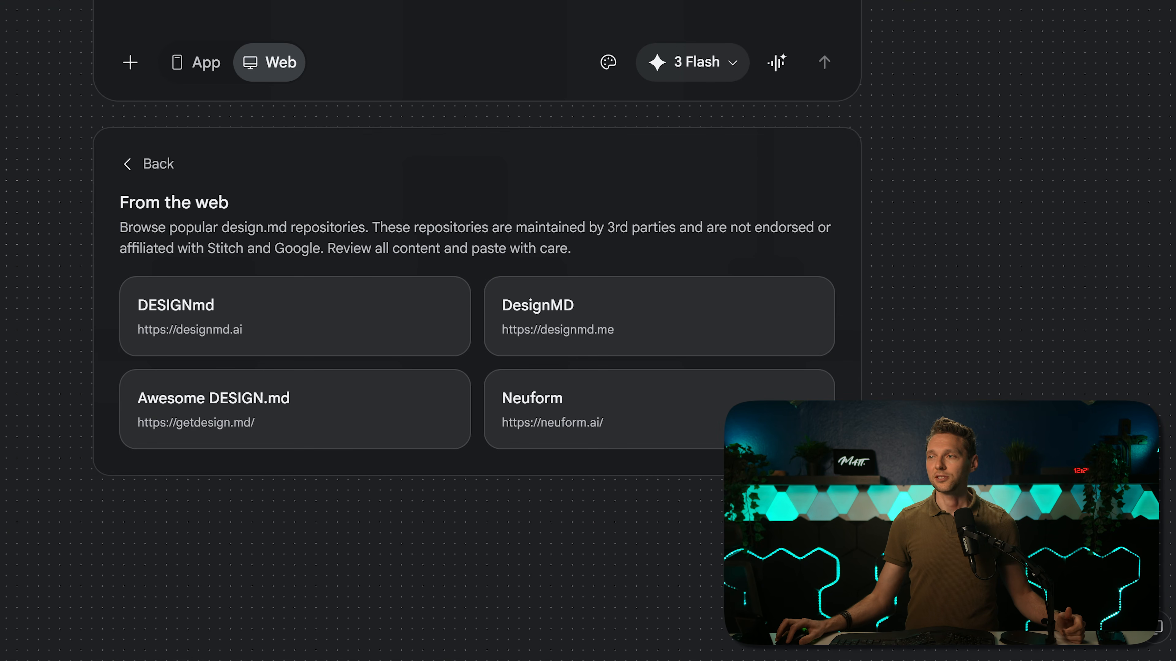
- Return to the DESIGN.md starting options, paste the copied Resend design system as a DESIGN.md, and review its contents
{"action": "left_click", "coordinate": [141, 165]}
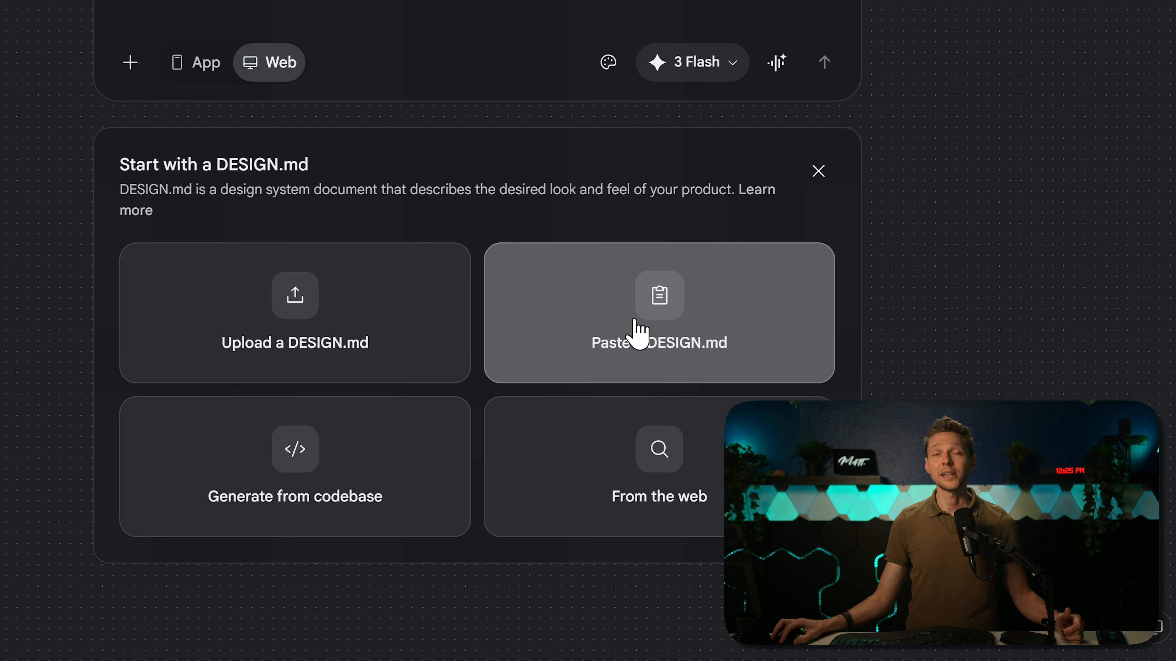
{"action": "left_click", "coordinate": [638, 333]}
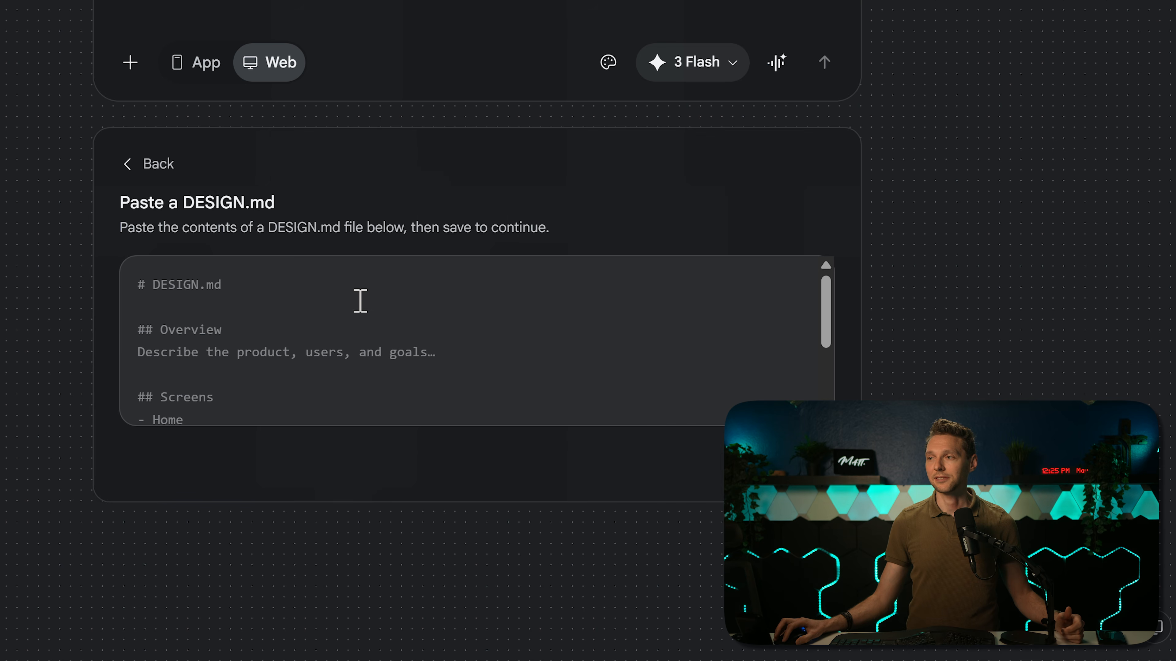
{"action": "right_click", "coordinate": [360, 315]}
{"action": "left_click", "coordinate": [430, 22]}
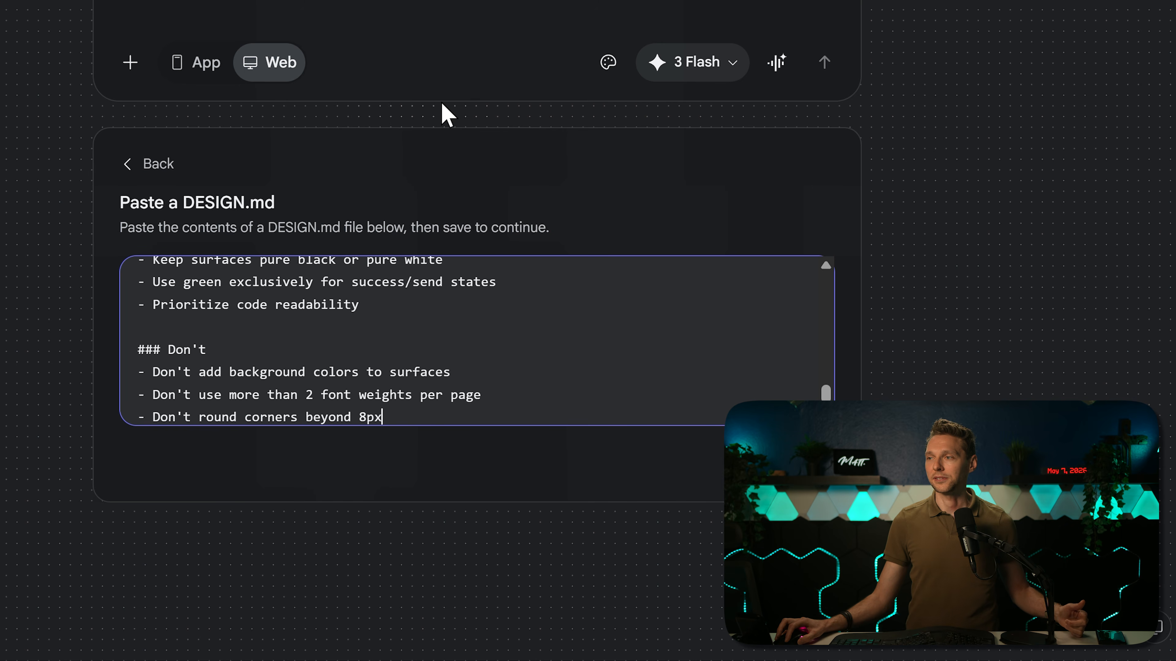
{"action": "scroll", "coordinate": [809, 336], "scroll_direction": "up", "scroll_amount": 8}
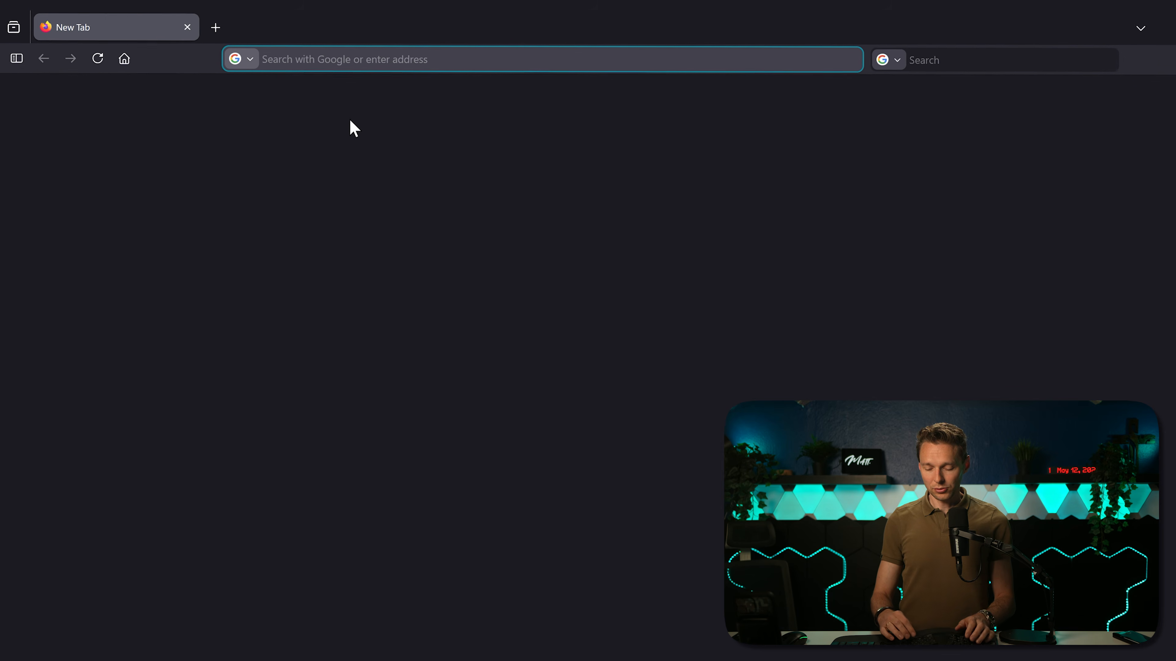
- Go to matttutorials.com/gemini in a new browser tab and copy the Google Stitch DESIGN.md text
{"action": "type", "text": "matttutoria"}
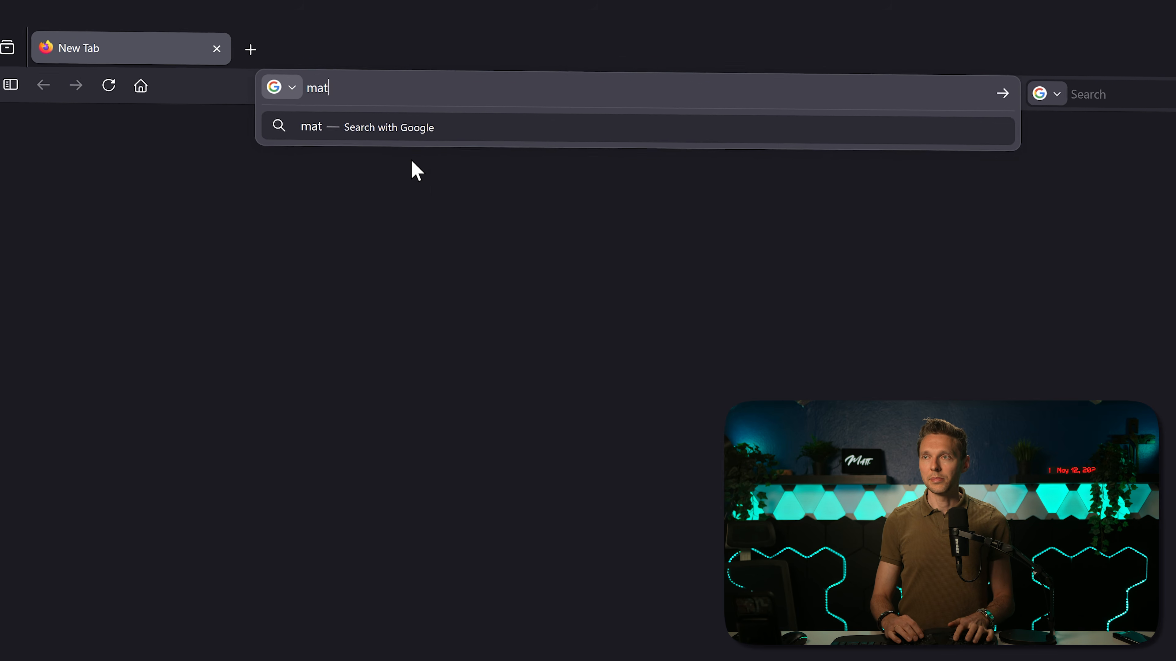
{"action": "type", "text": "ls.com/gemini"}
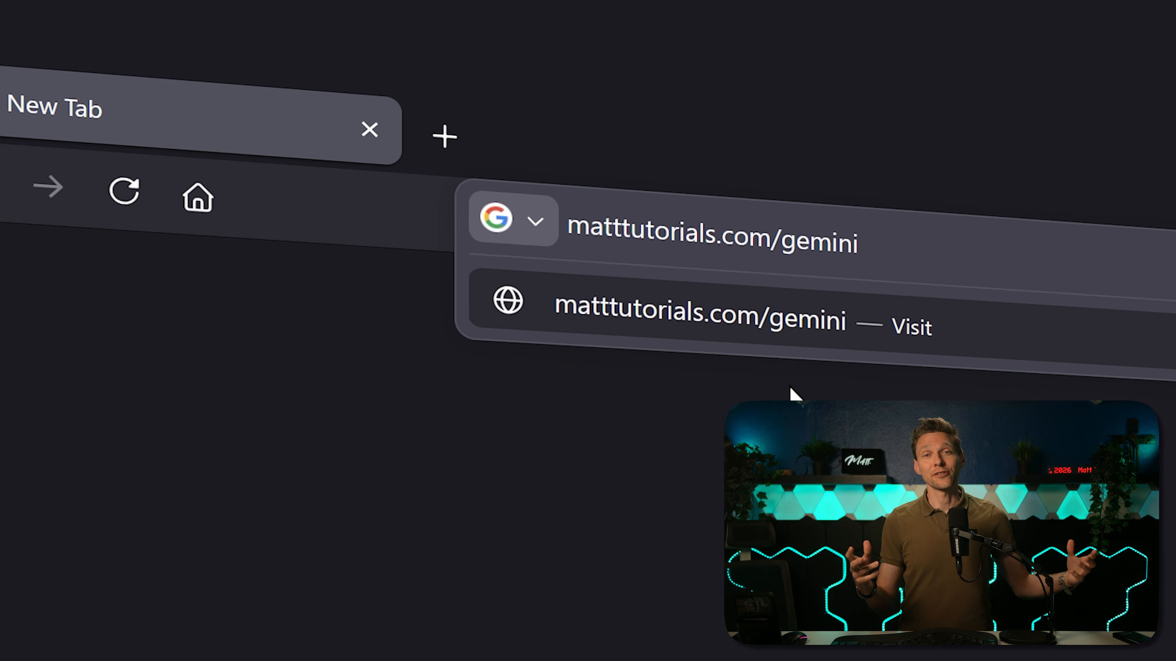
{"action": "key", "text": "Return"}
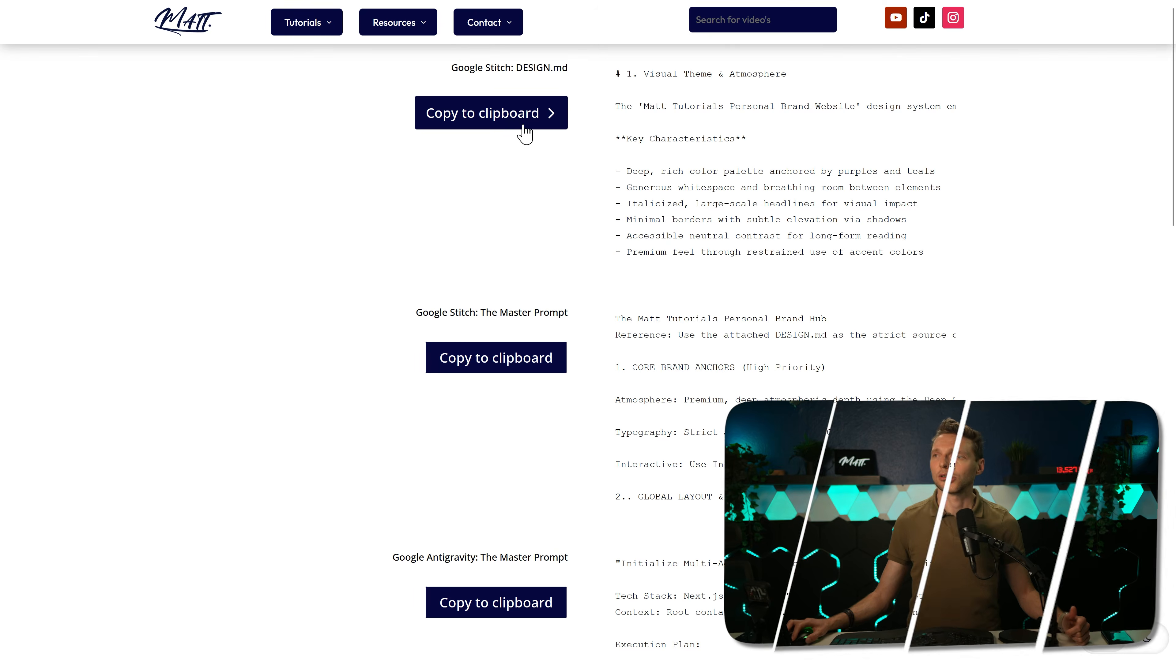
{"action": "left_click", "coordinate": [498, 127]}
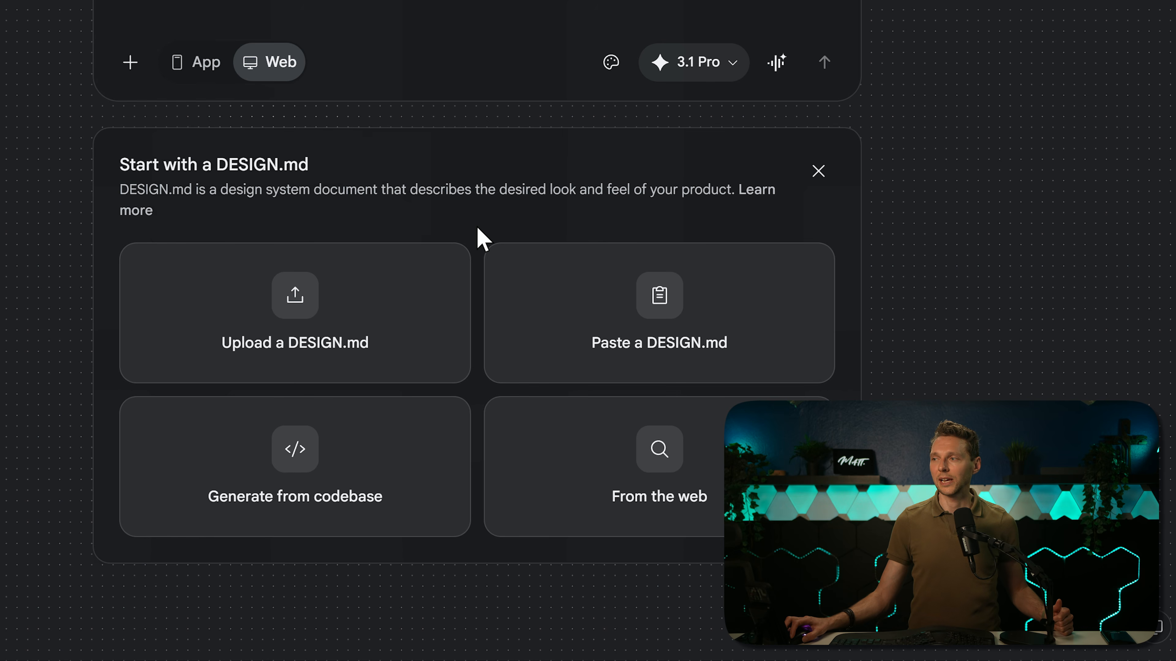
- Paste the copied text into Stitch as the project's DESIGN.md
{"action": "left_click", "coordinate": [496, 253]}
{"action": "left_click", "coordinate": [213, 294]}
{"action": "key", "text": "ctrl+v"}
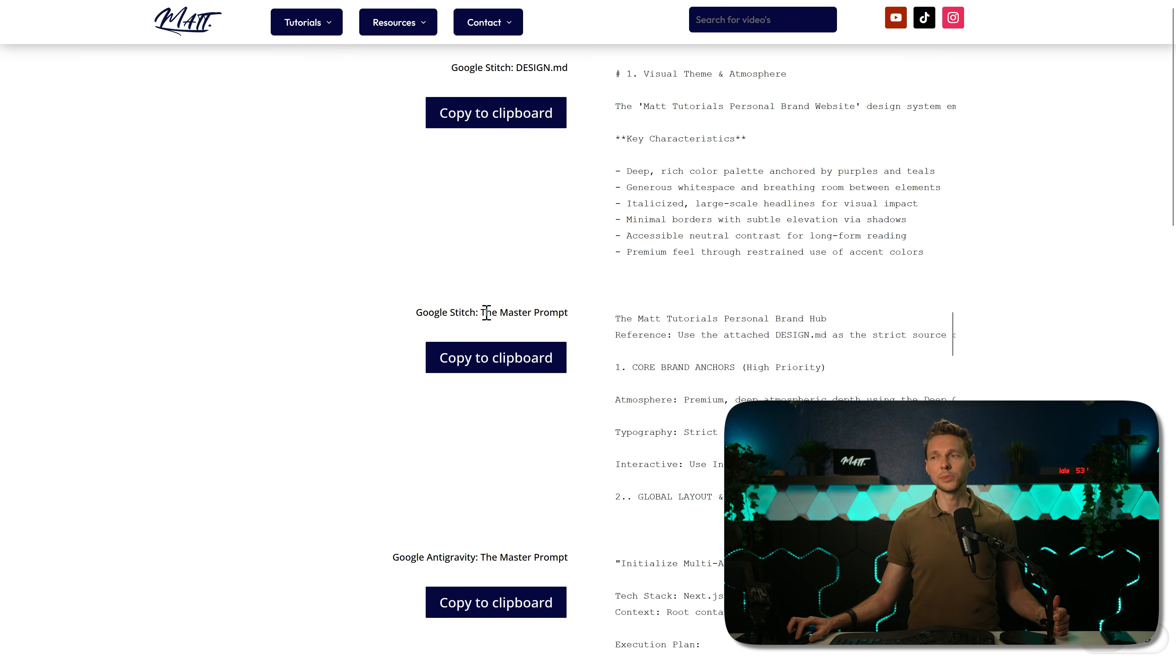
- Copy the Google Stitch master prompt from the resource page, replace Stitch's default prompt text with it, and review its beginning
{"action": "left_click", "coordinate": [507, 369]}
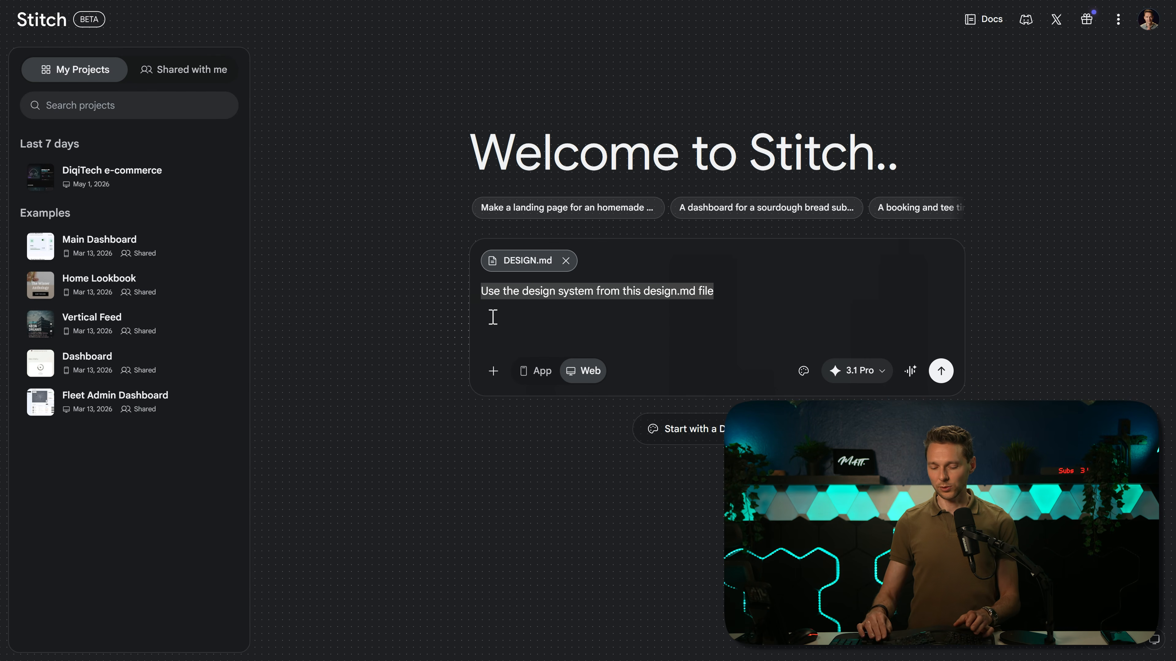
{"action": "key", "text": "BackSpace"}
{"action": "key", "text": "ctrl+v"}
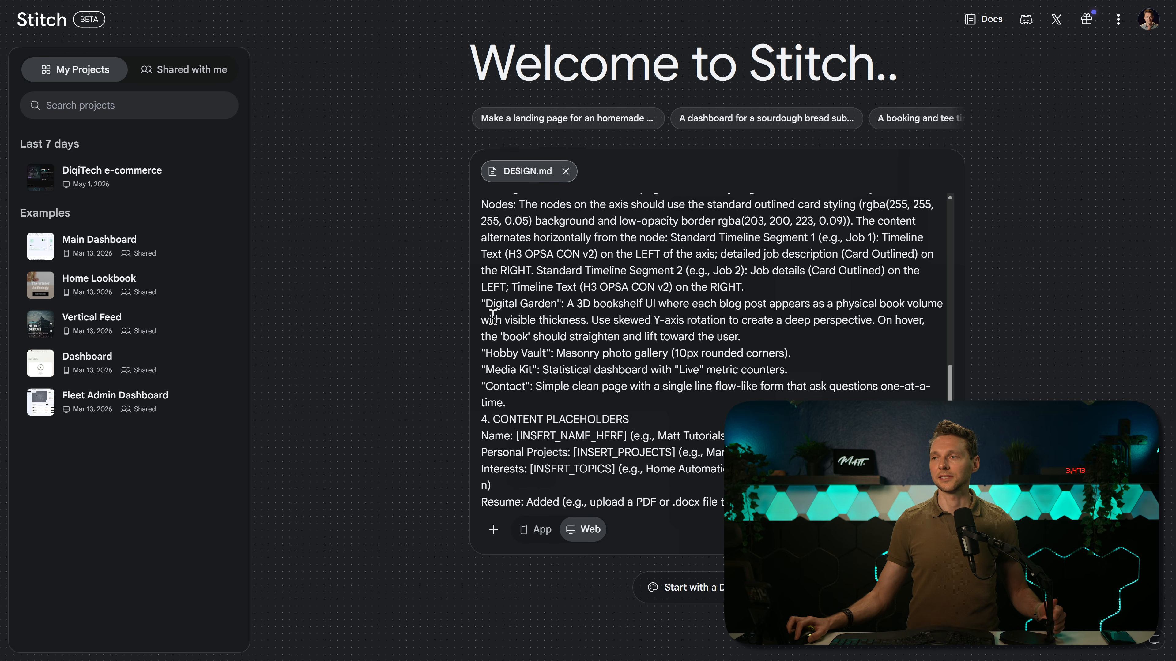
{"action": "left_click_drag", "start_coordinate": [950, 442], "coordinate": [964, 272]}
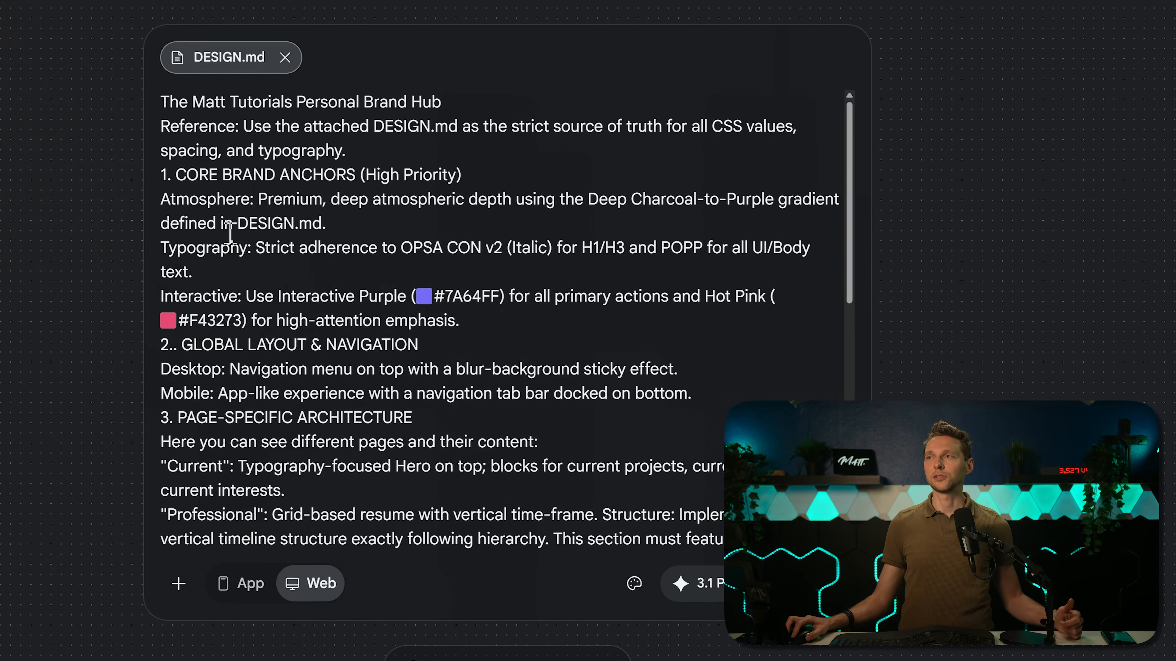
{"action": "left_click_drag", "start_coordinate": [385, 145], "coordinate": [370, 124]}
{"action": "left_click", "coordinate": [374, 124]}
{"action": "left_click", "coordinate": [372, 123]}
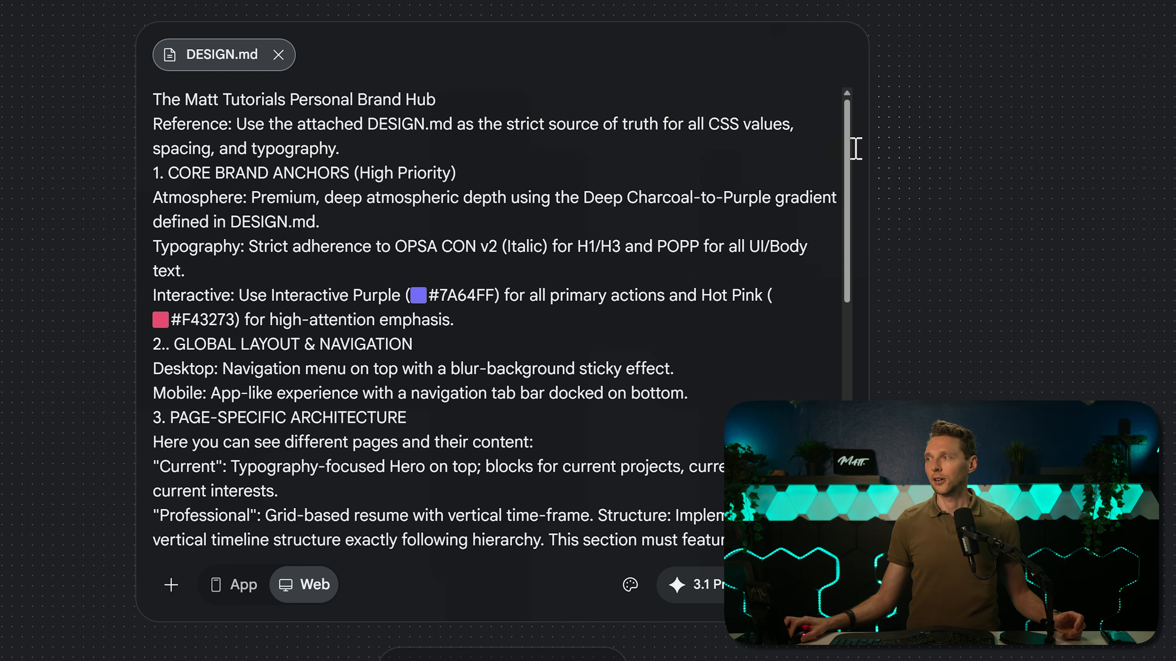
- Fill the prompt's placeholders with name Matt Tutorials, projects Marathon of NY and Holiday to Greece, home automation and show interests, and delete the Resume line
{"action": "left_click_drag", "start_coordinate": [853, 158], "coordinate": [853, 408]}
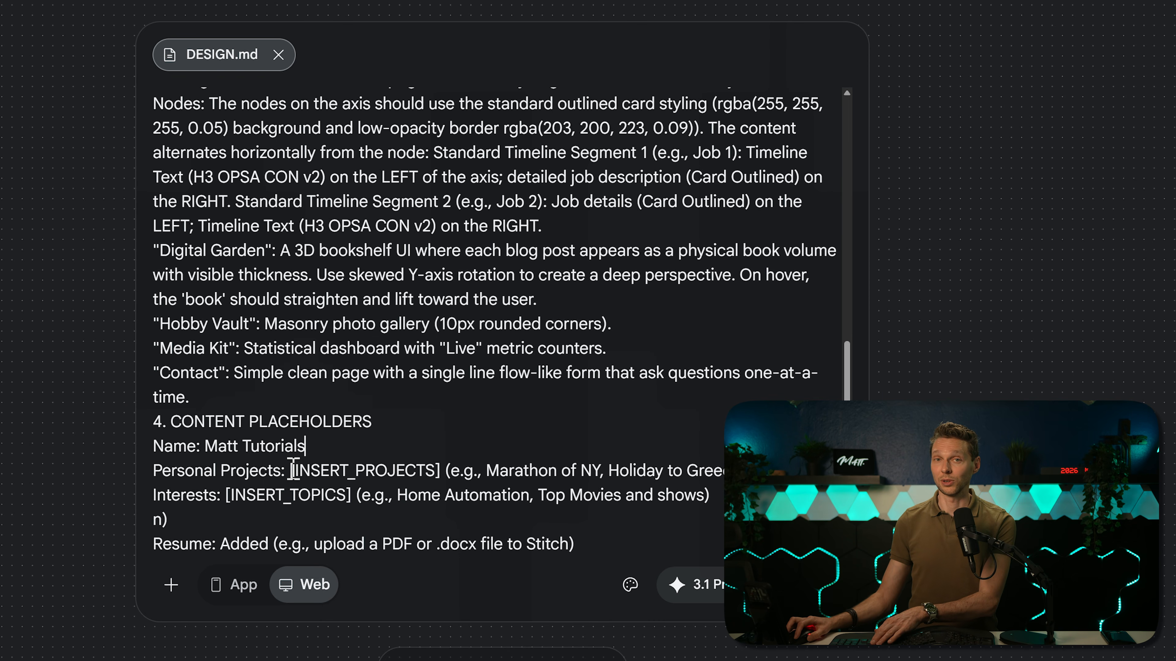
{"action": "left_click_drag", "start_coordinate": [291, 473], "coordinate": [391, 474]}
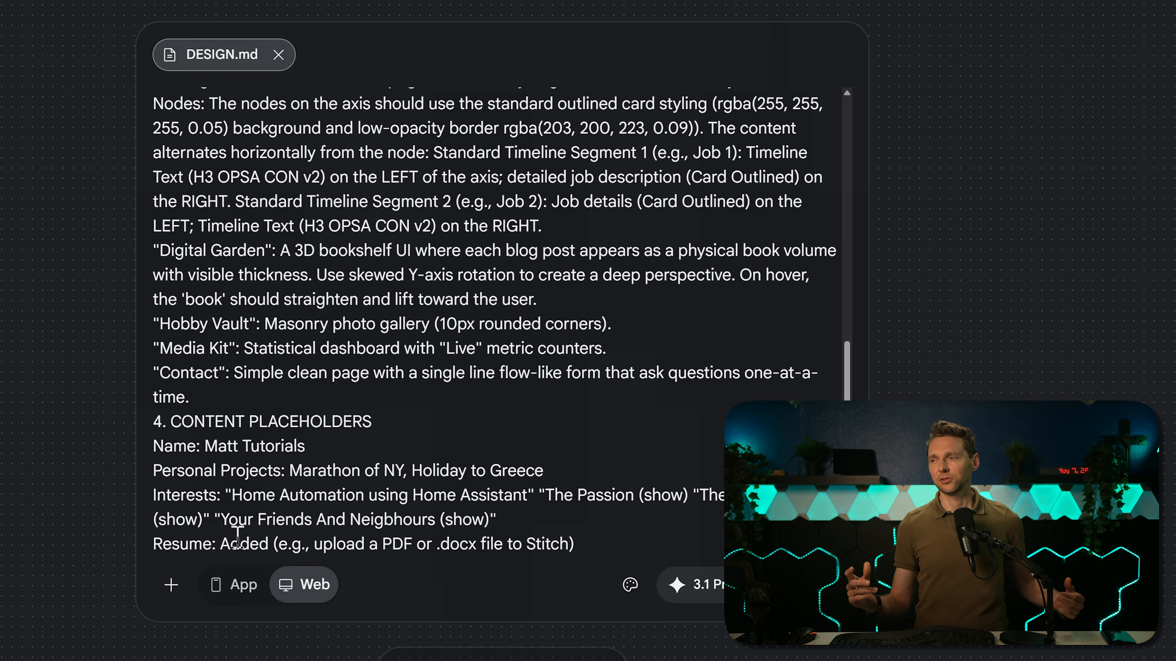
{"action": "left_click_drag", "start_coordinate": [593, 544], "coordinate": [150, 545]}
{"action": "key", "text": "BackSpace"}
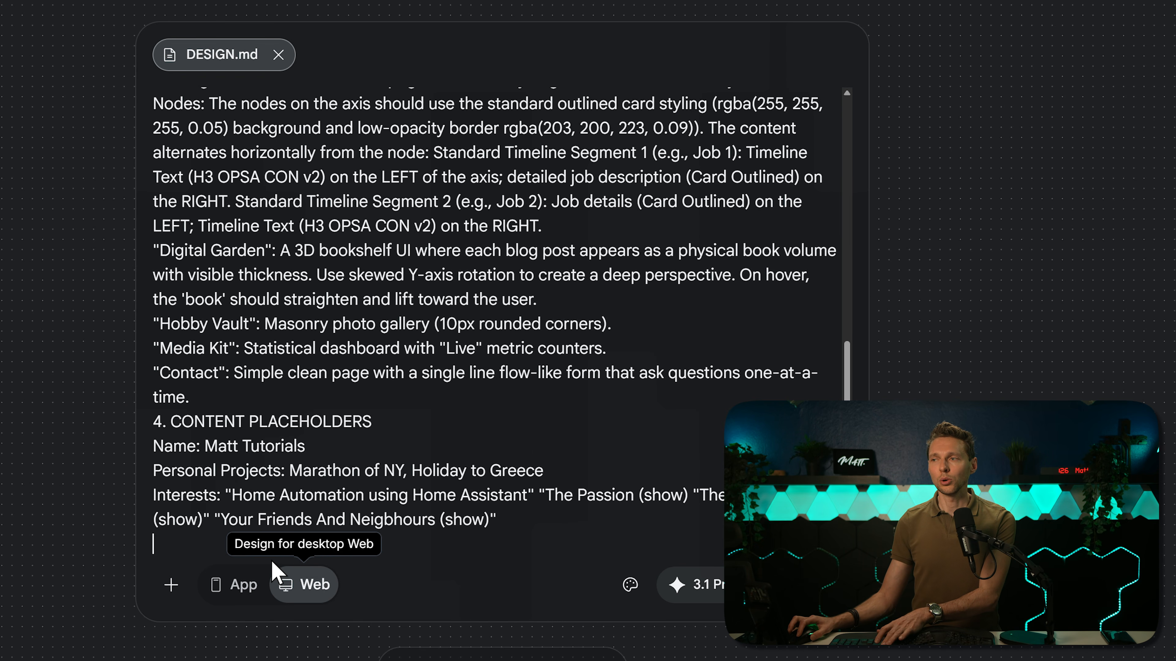
{"action": "key", "text": "BackSpace"}
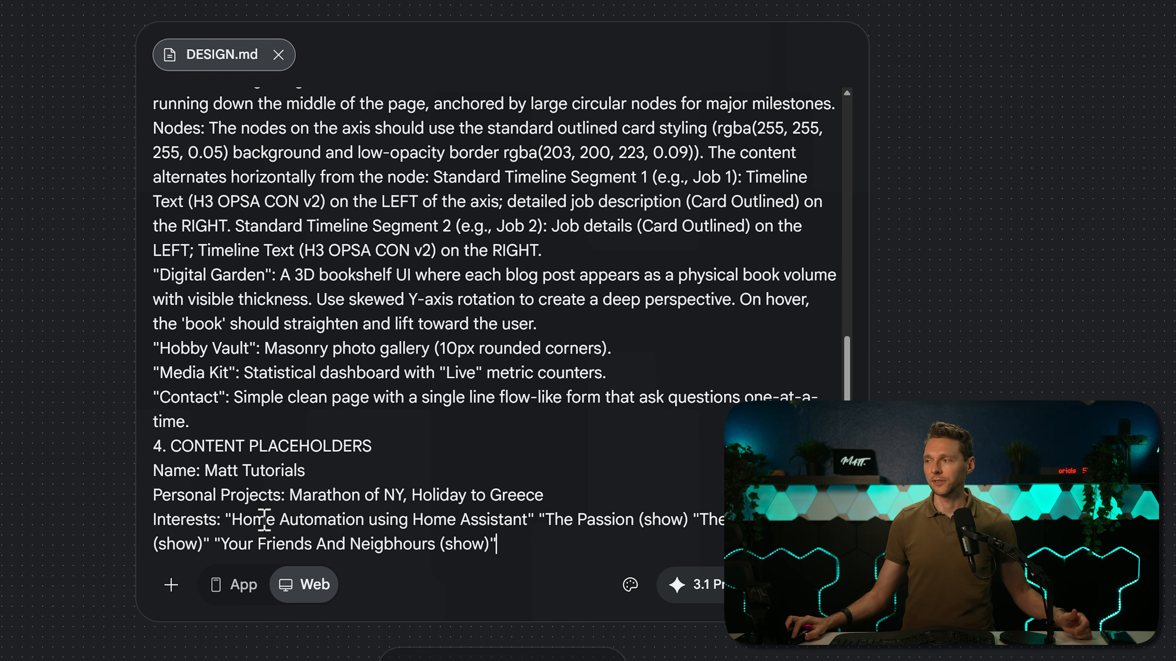
- Compare the available models, choose Thinking with 3.1 Pro, and submit the prompt for a web design
{"action": "left_click", "coordinate": [710, 584]}
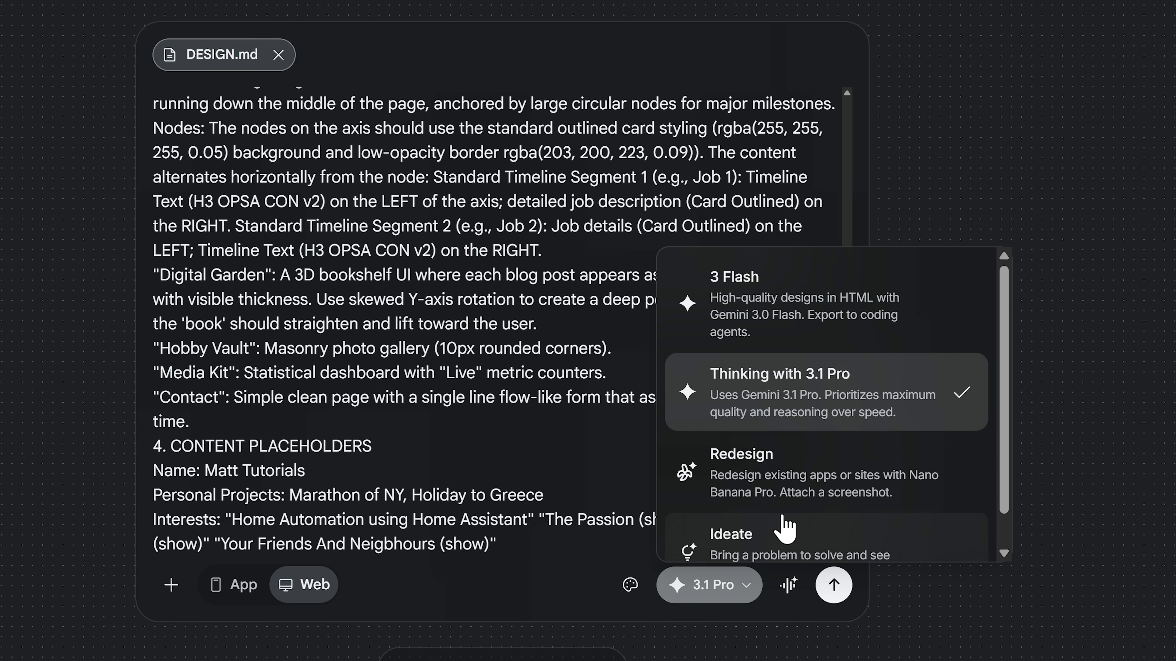
{"action": "left_click", "coordinate": [808, 332]}
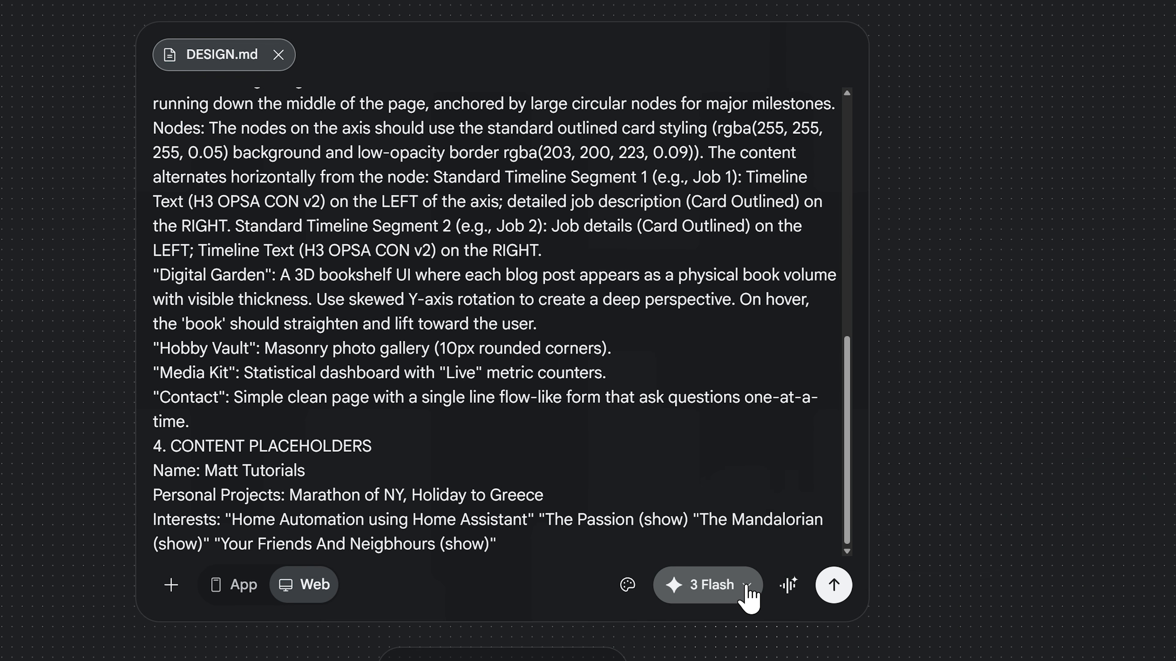
{"action": "left_click", "coordinate": [746, 587]}
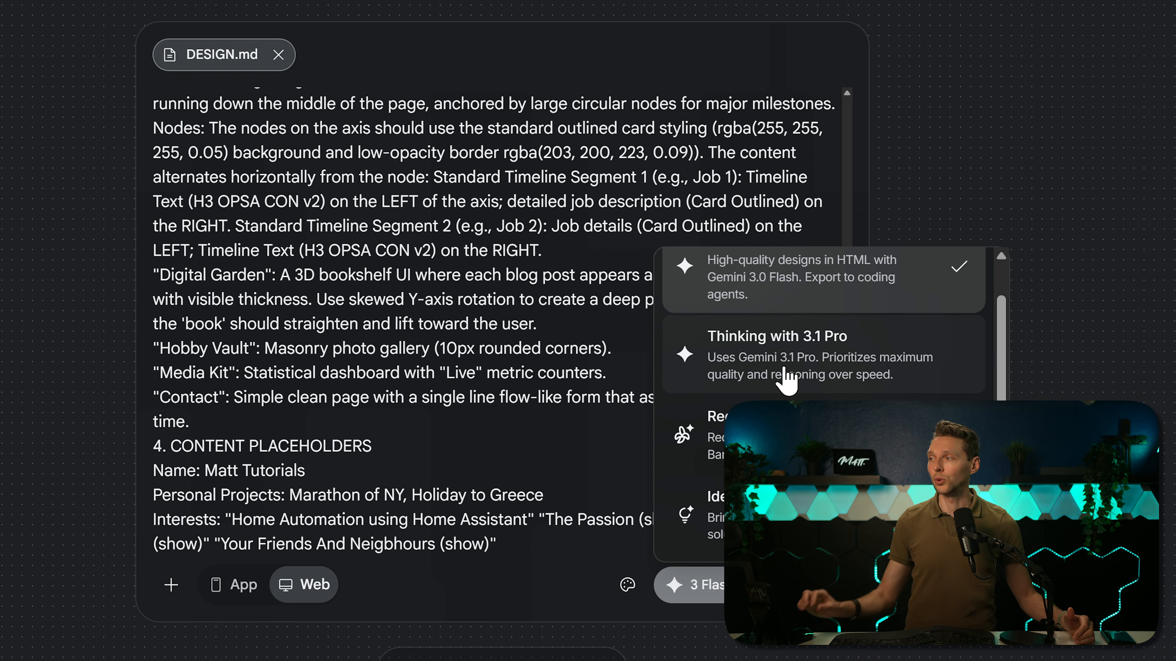
{"action": "left_click", "coordinate": [915, 386]}
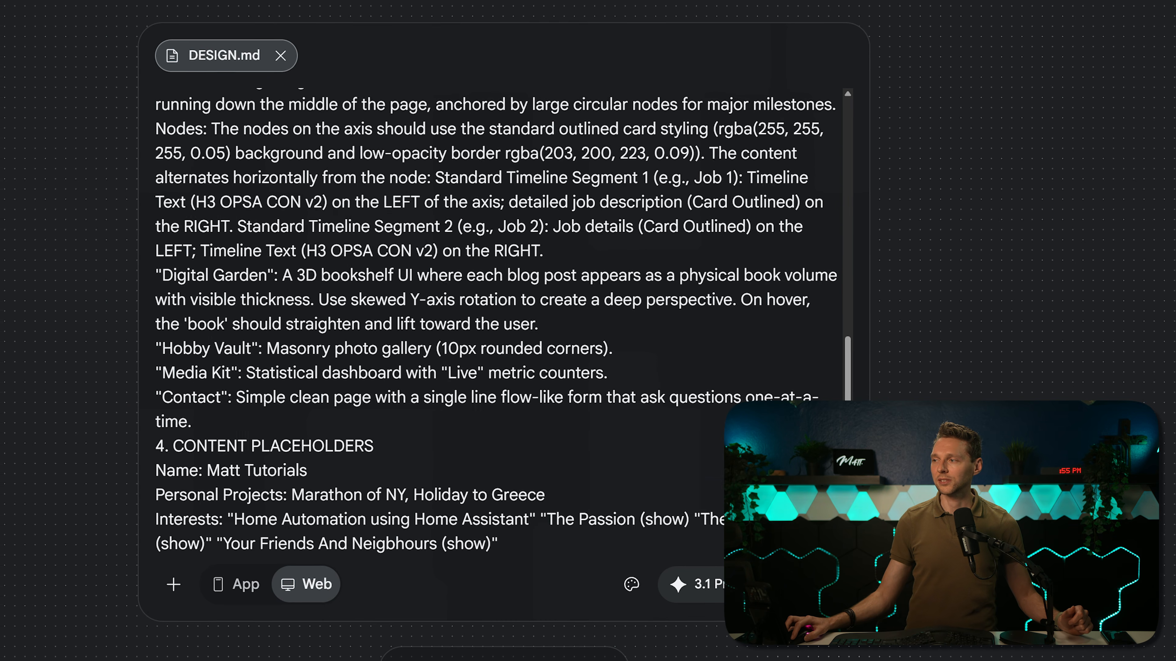
{"action": "left_click", "coordinate": [897, 552]}
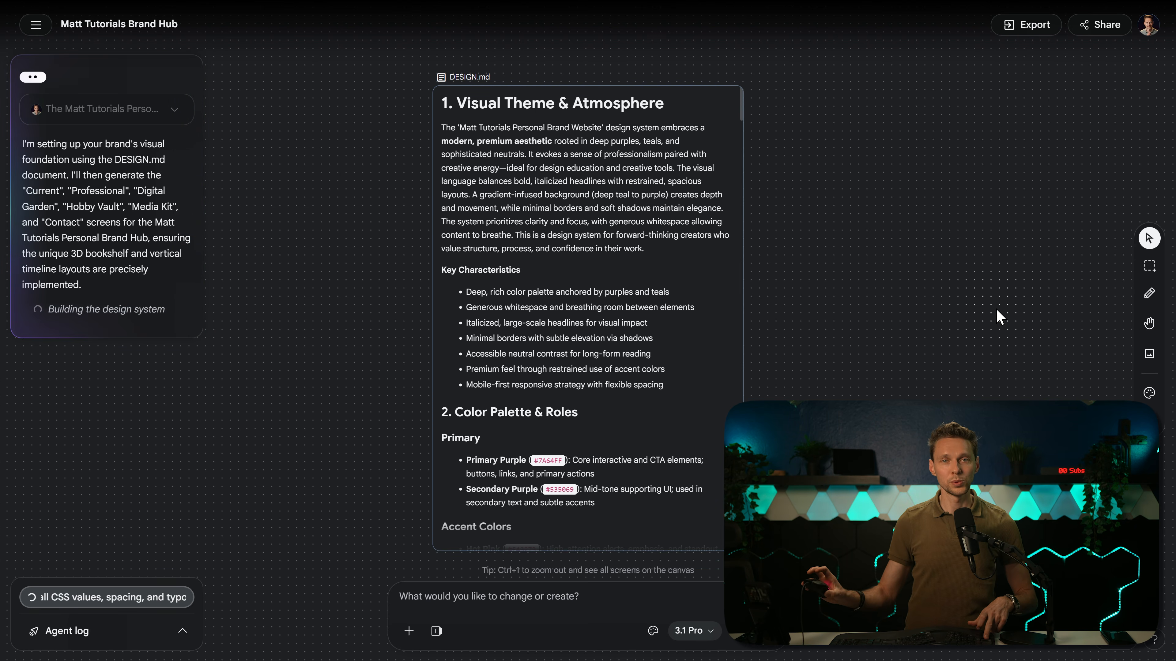
{"action": "scroll", "coordinate": [972, 312], "scroll_direction": "down", "scroll_amount": 5}
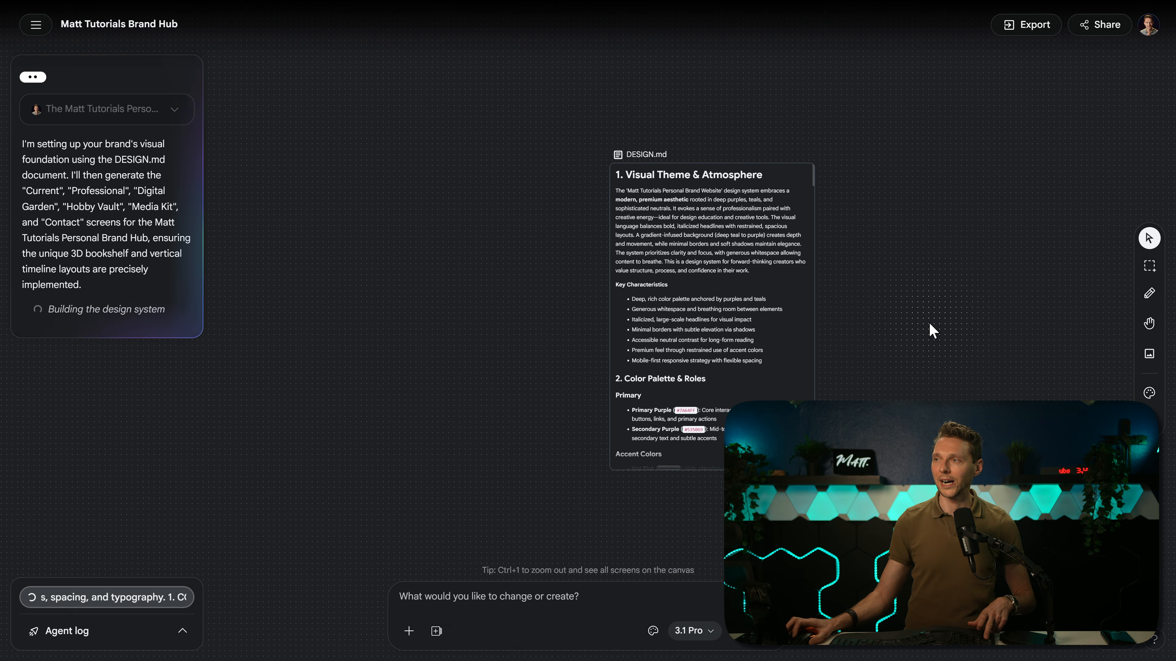
{"action": "scroll", "coordinate": [927, 362], "scroll_direction": "up", "scroll_amount": 6}
{"action": "scroll", "coordinate": [907, 361], "scroll_direction": "down", "scroll_amount": 1}
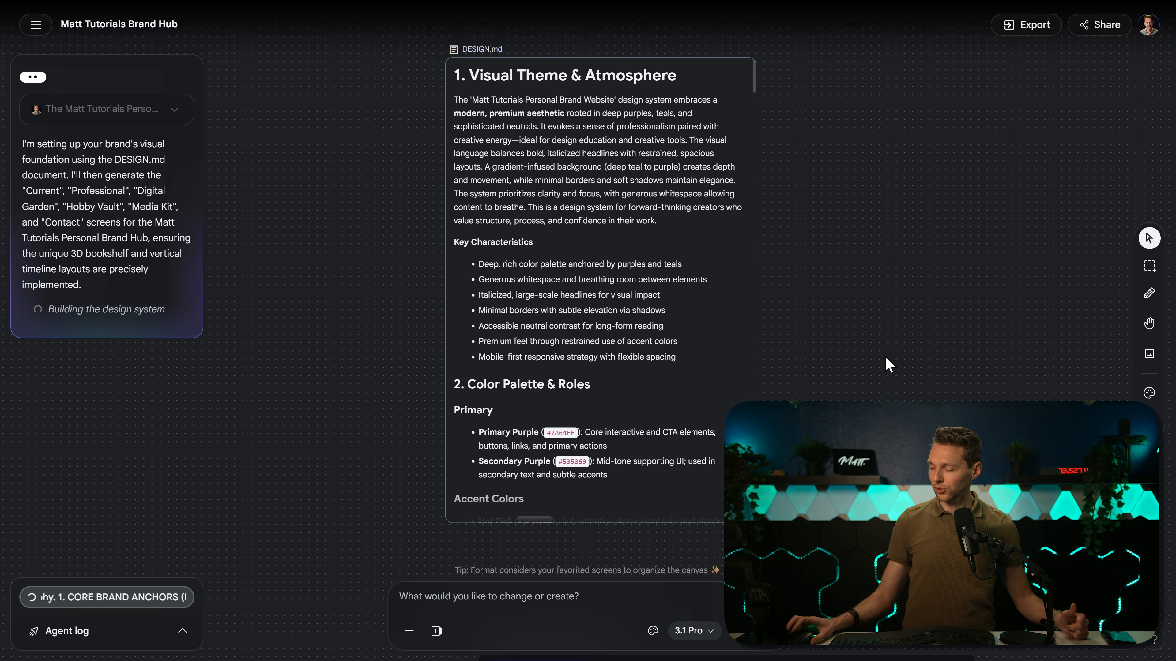
{"action": "left_click_drag", "start_coordinate": [956, 320], "coordinate": [899, 391]}
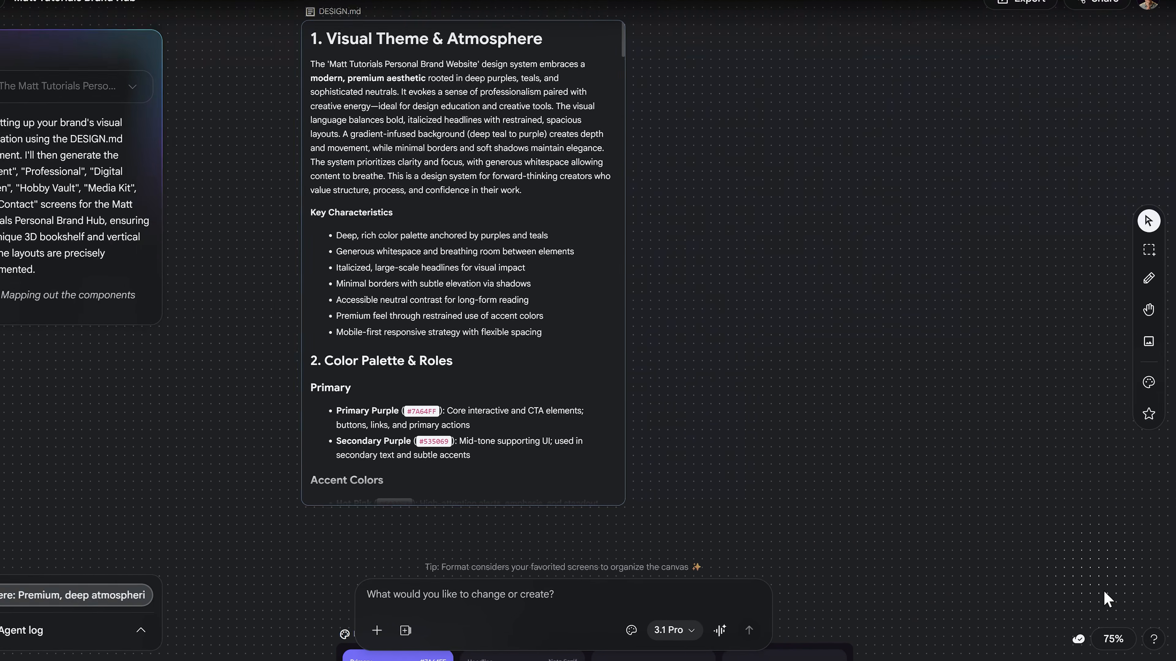
- Fit the whole canvas in view and examine the generated Media Kit, Digital Garden, Current and Hobby Vault screens up close
{"action": "left_click", "coordinate": [1112, 638]}
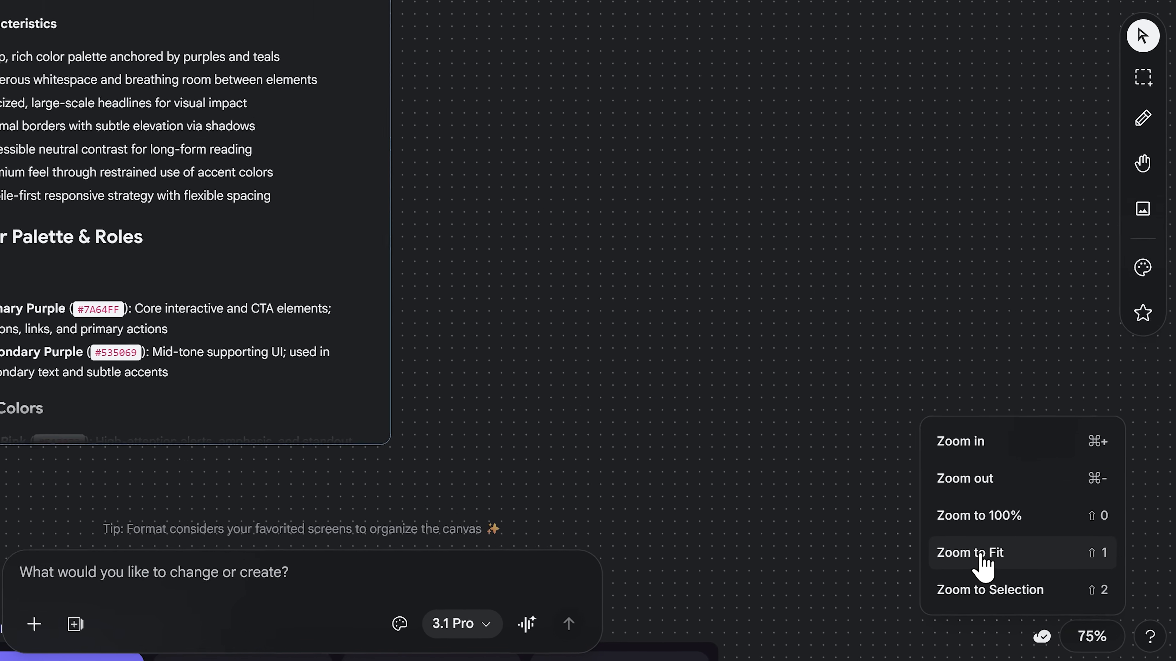
{"action": "left_click", "coordinate": [944, 544]}
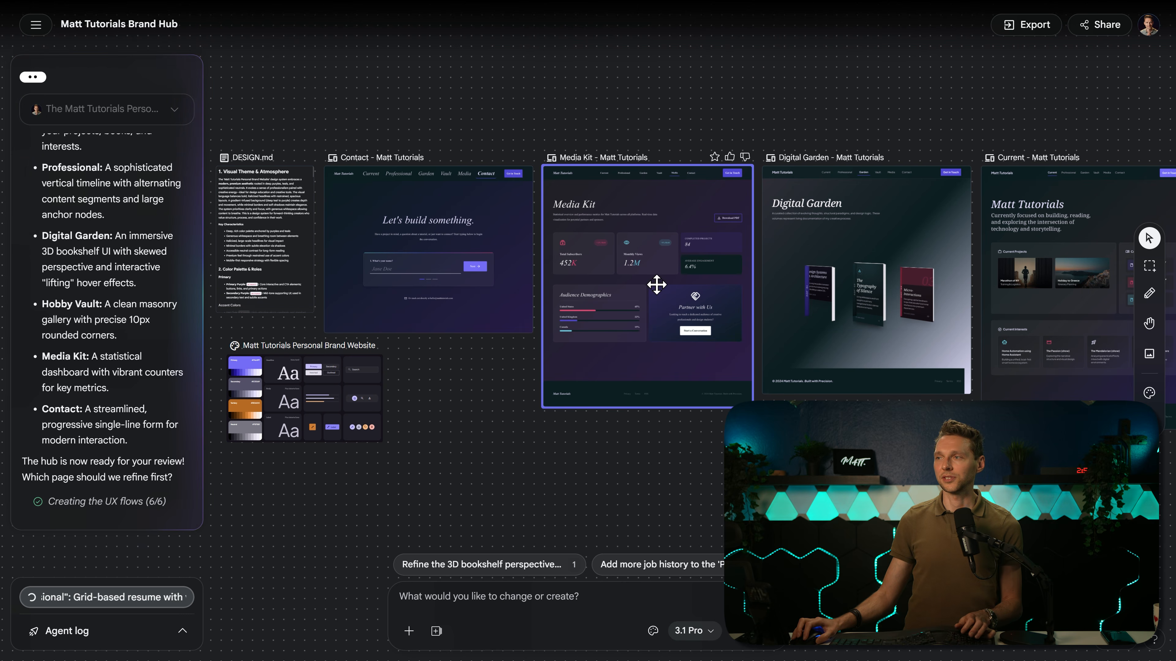
{"action": "scroll", "coordinate": [656, 285], "scroll_direction": "up", "scroll_amount": 5}
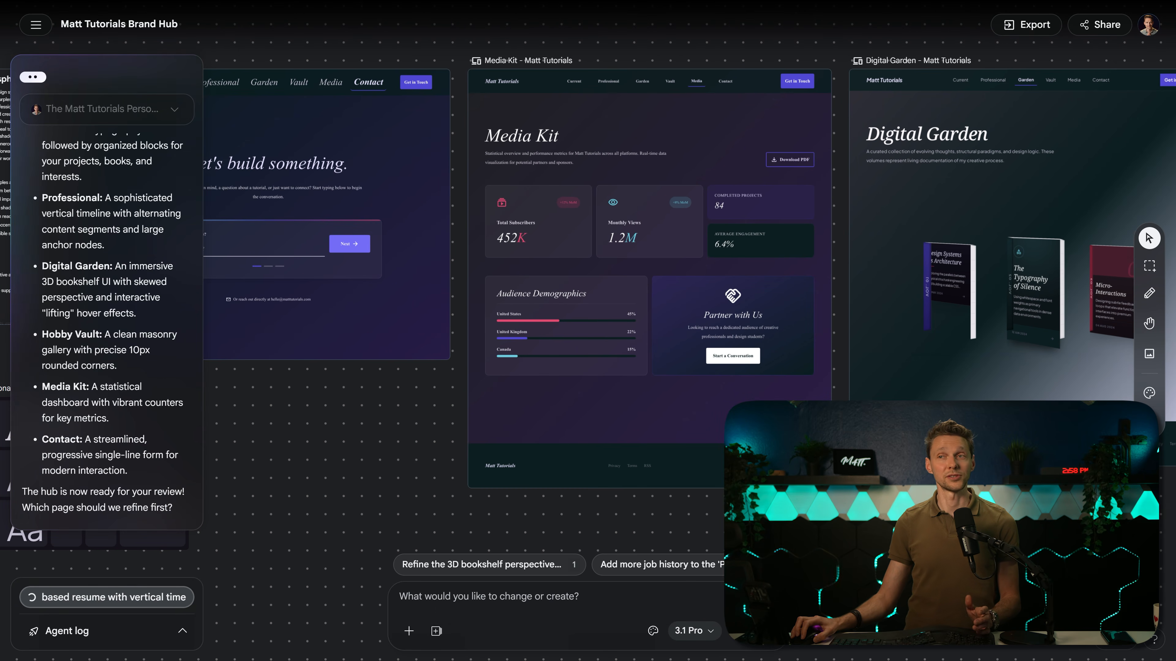
{"action": "scroll", "coordinate": [656, 284], "scroll_direction": "right", "scroll_amount": 1}
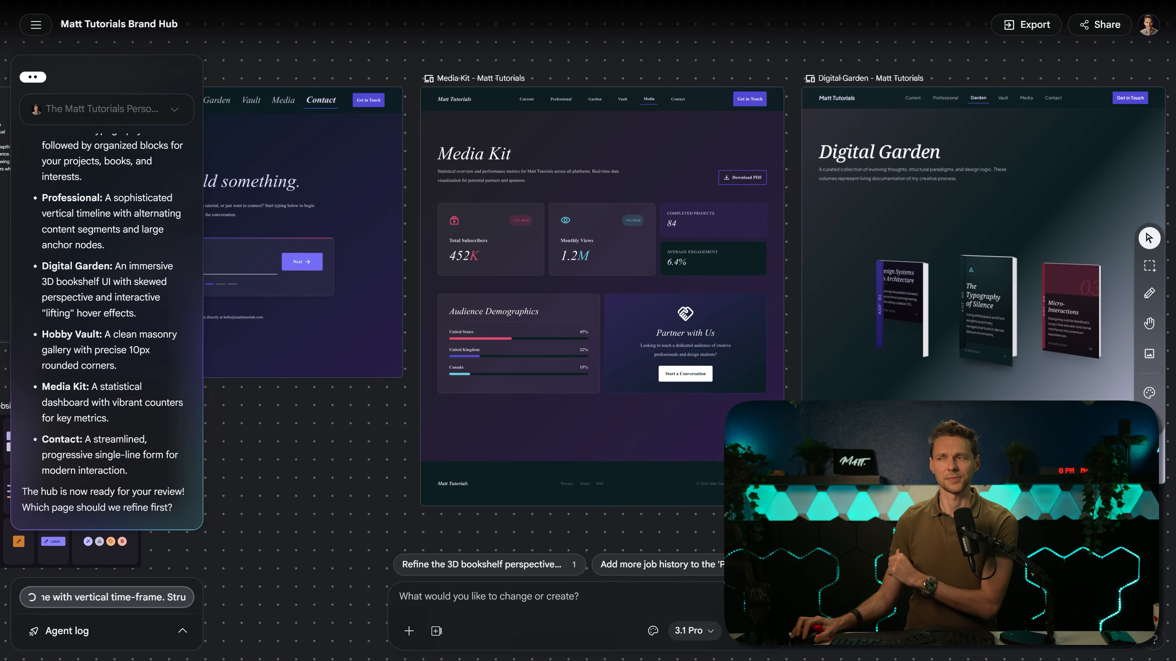
{"action": "scroll", "coordinate": [565, 609], "scroll_direction": "right", "scroll_amount": 9}
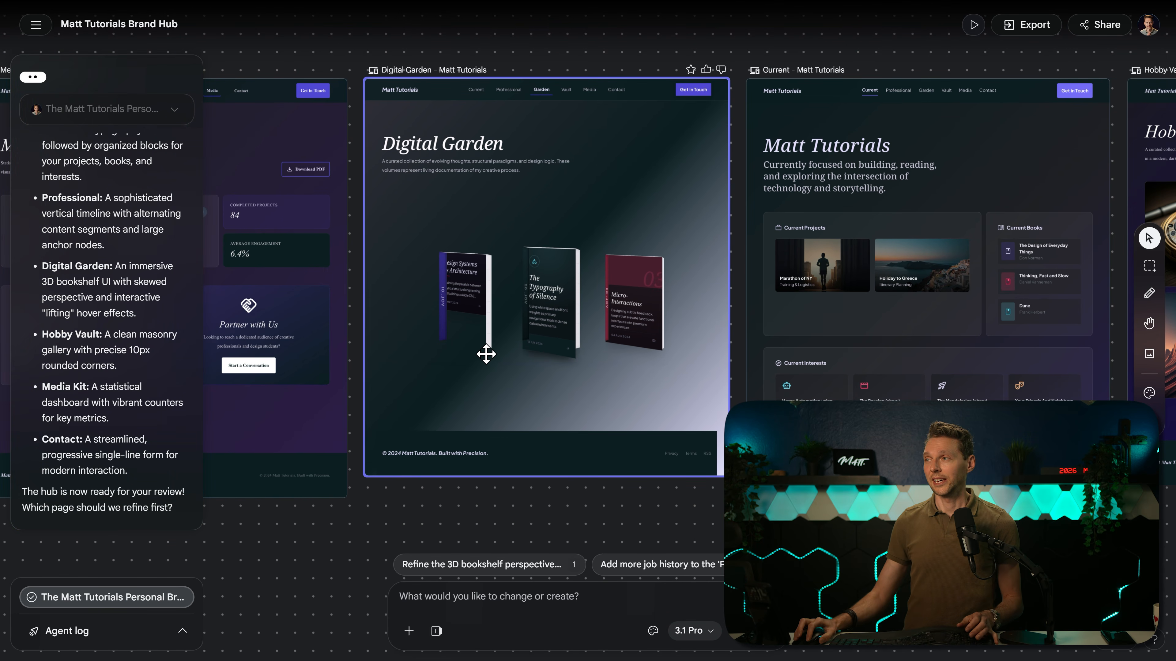
{"action": "scroll", "coordinate": [588, 278], "scroll_direction": "right", "scroll_amount": 4}
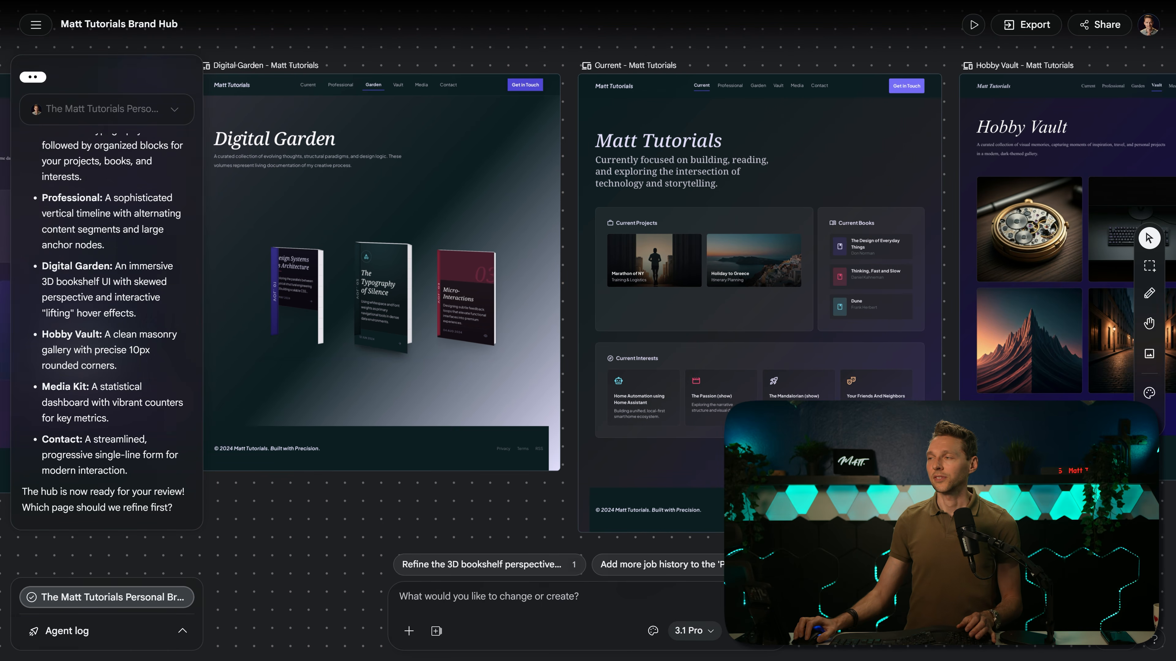
{"action": "scroll", "coordinate": [702, 386], "scroll_direction": "right", "scroll_amount": 3}
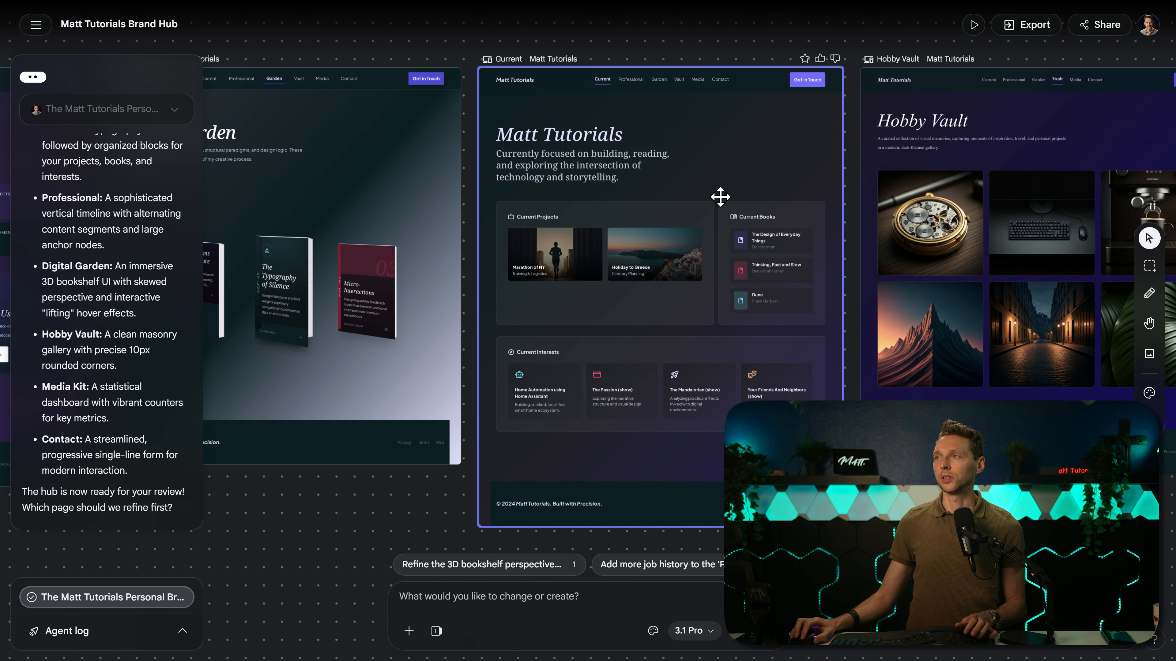
- Target the Matt Tutorials heading on the Current screen for an AI edit, and remove that heading reference from the prompt
{"action": "left_click", "coordinate": [727, 152]}
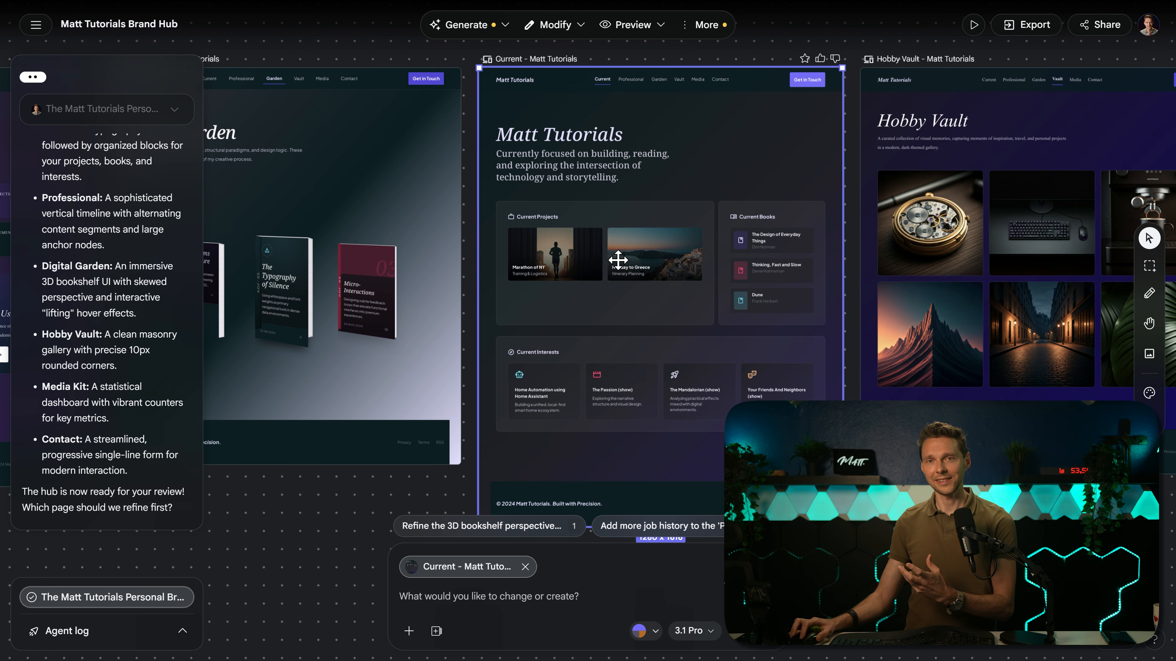
{"action": "left_click", "coordinate": [1149, 296]}
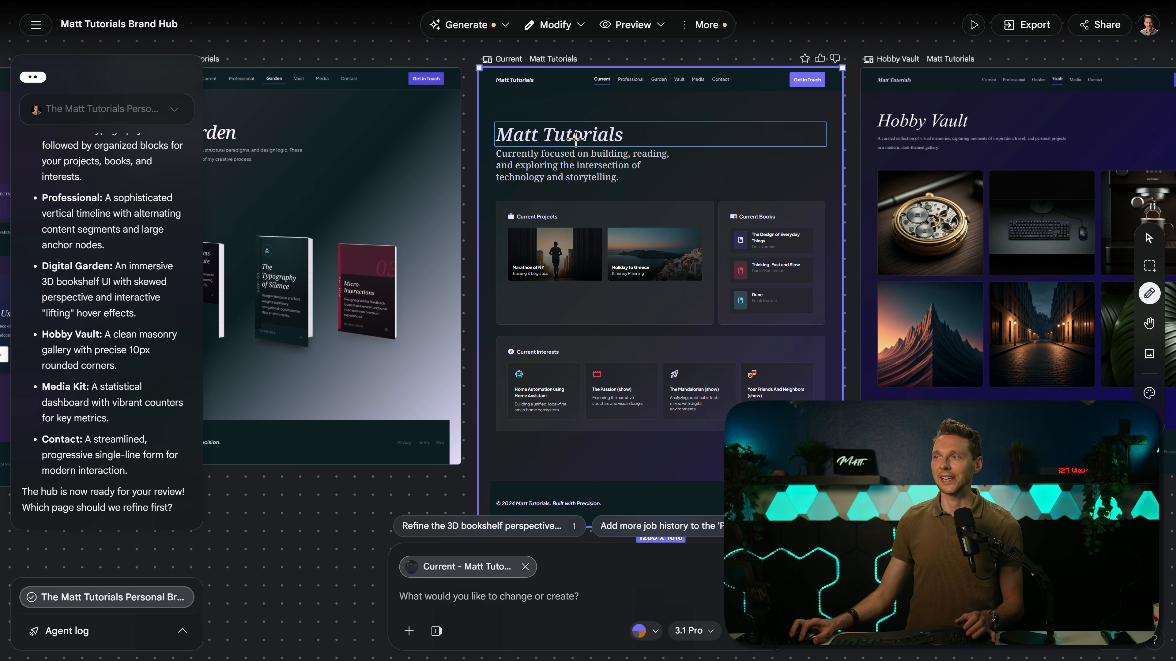
{"action": "left_click", "coordinate": [560, 138]}
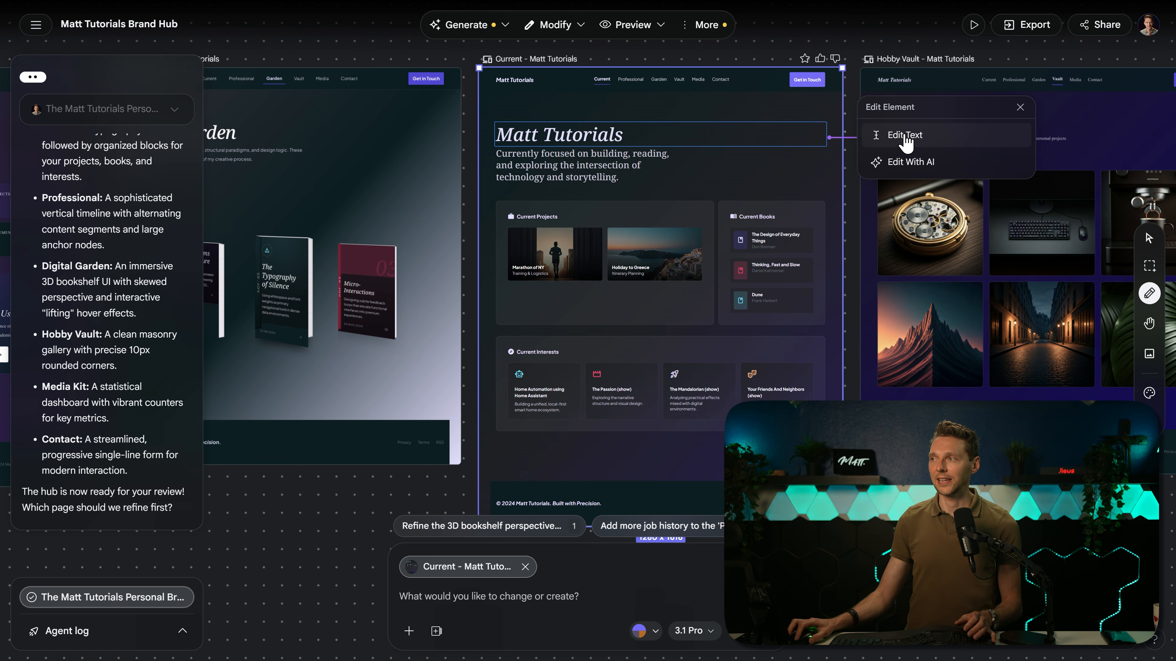
{"action": "left_click", "coordinate": [909, 162]}
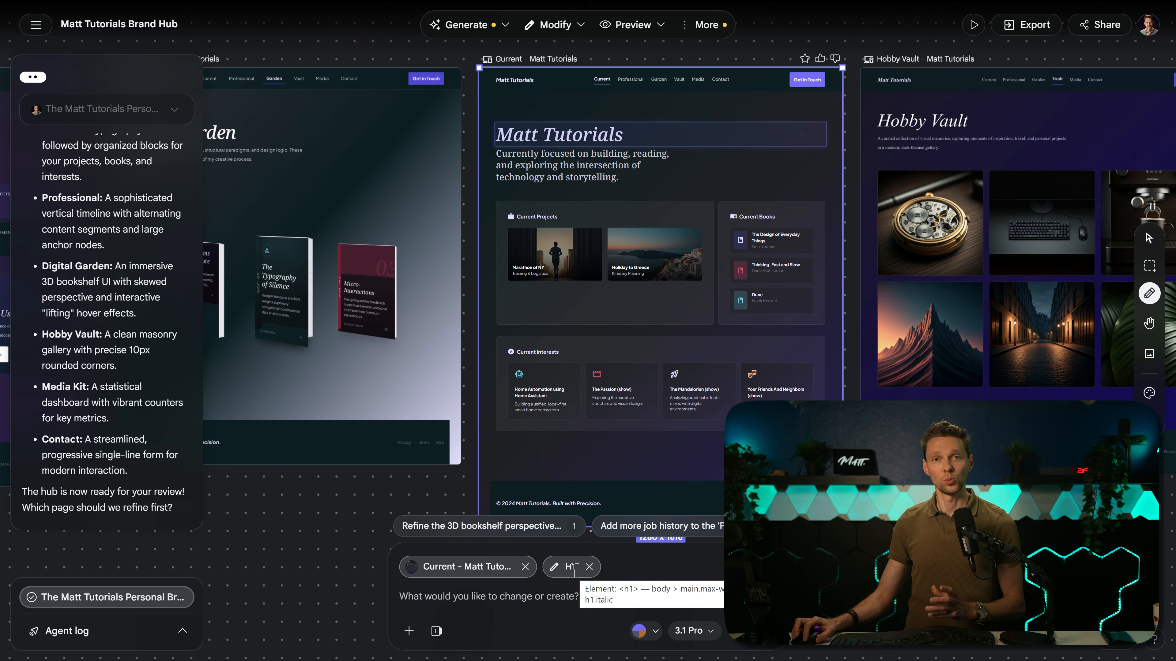
{"action": "left_click", "coordinate": [588, 567]}
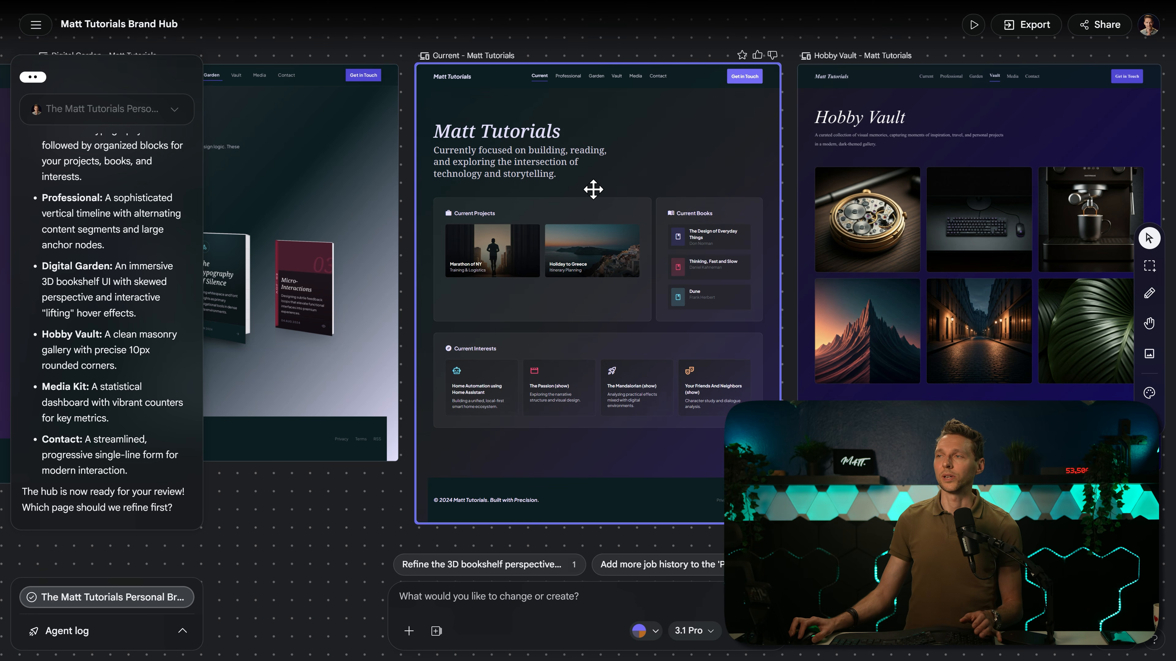
- Review the actions available for the Current screen, covering generating, editing, previewing and exporting
{"action": "right_click", "coordinate": [600, 160]}
{"action": "mouse_move", "coordinate": [659, 180]}
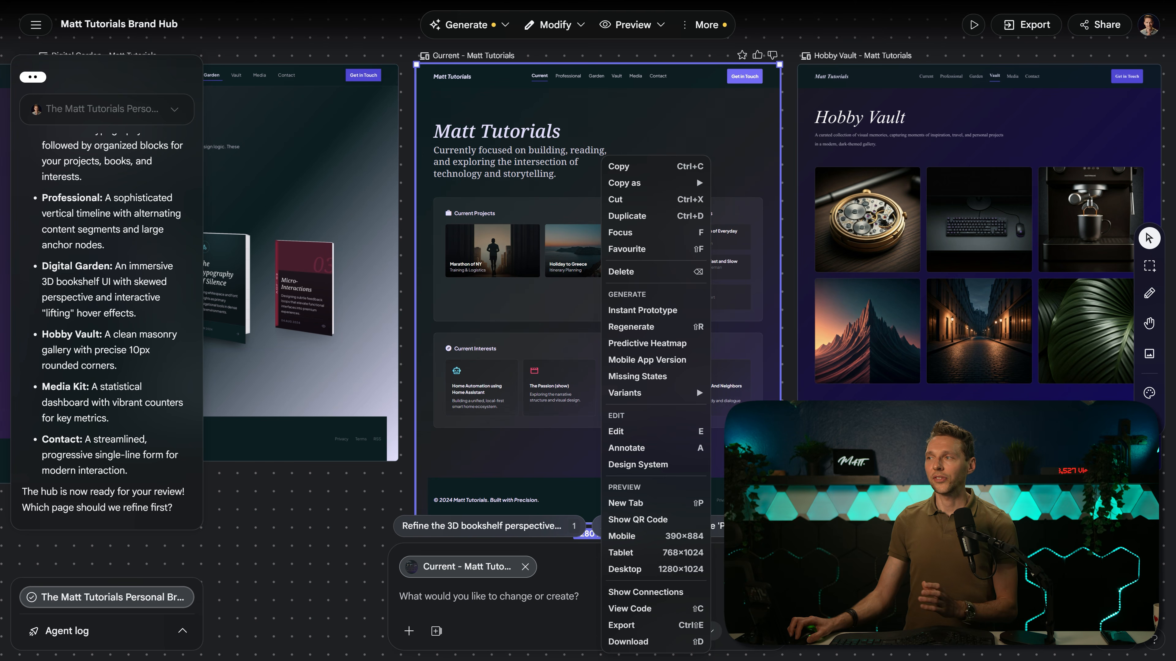
{"action": "left_click", "coordinate": [980, 521]}
- Select the Digital Garden screen and use a live voice session to change its background to match the Media Kit screen
{"action": "left_click_drag", "start_coordinate": [980, 521], "coordinate": [685, 538]}
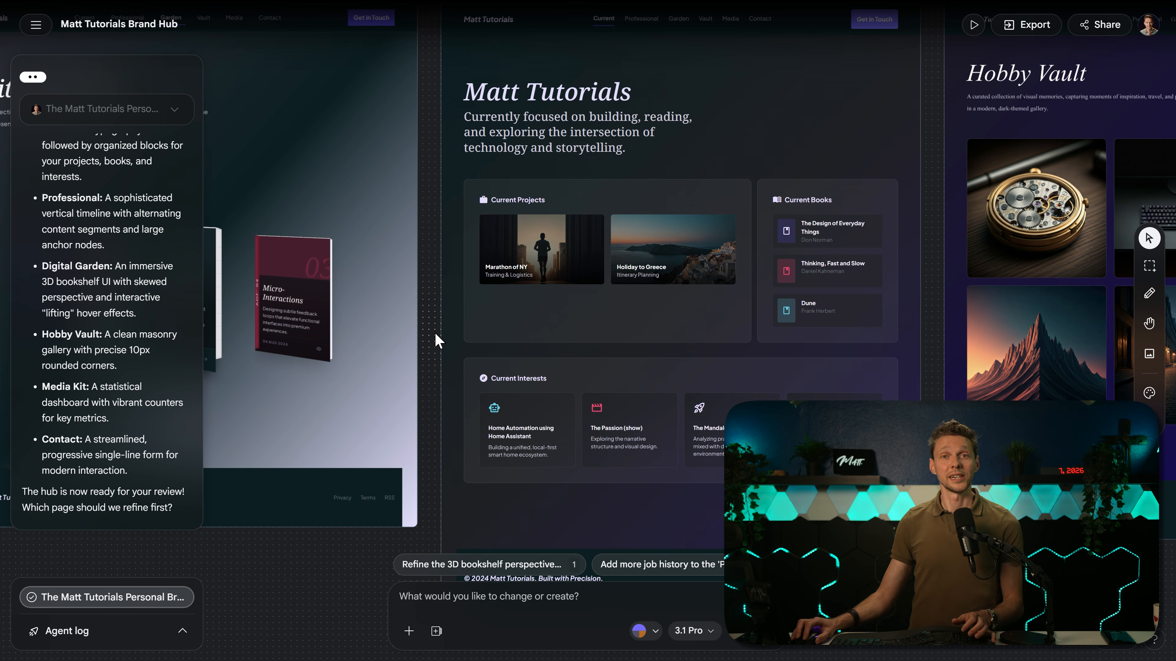
{"action": "left_click_drag", "start_coordinate": [435, 333], "coordinate": [778, 386]}
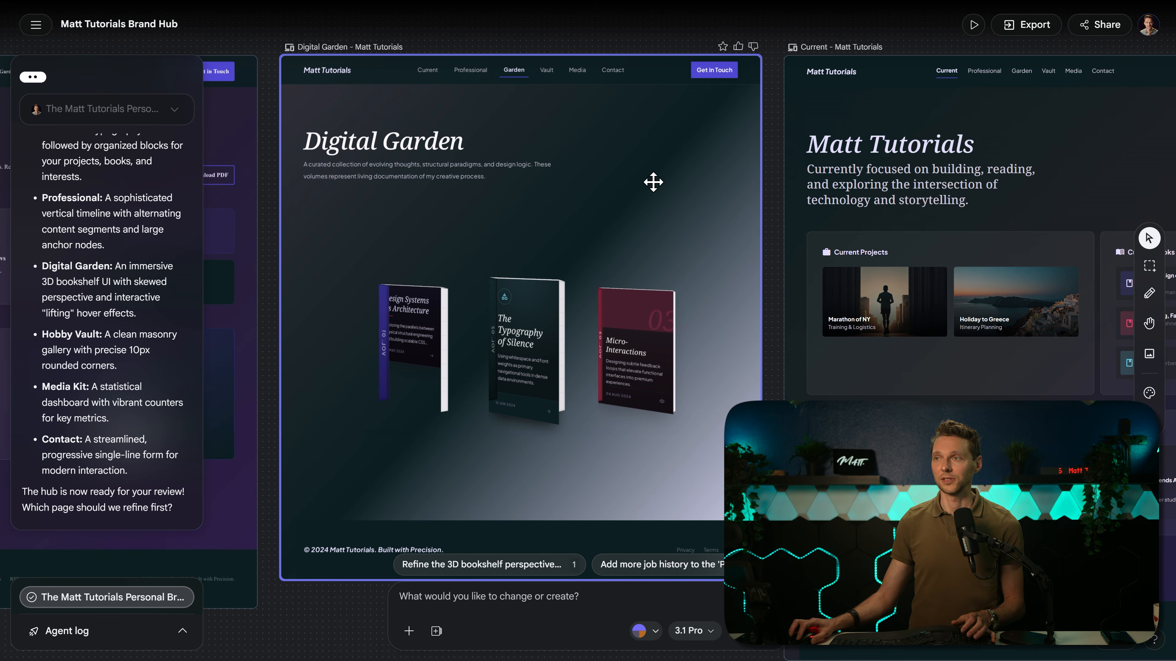
{"action": "left_click", "coordinate": [645, 174]}
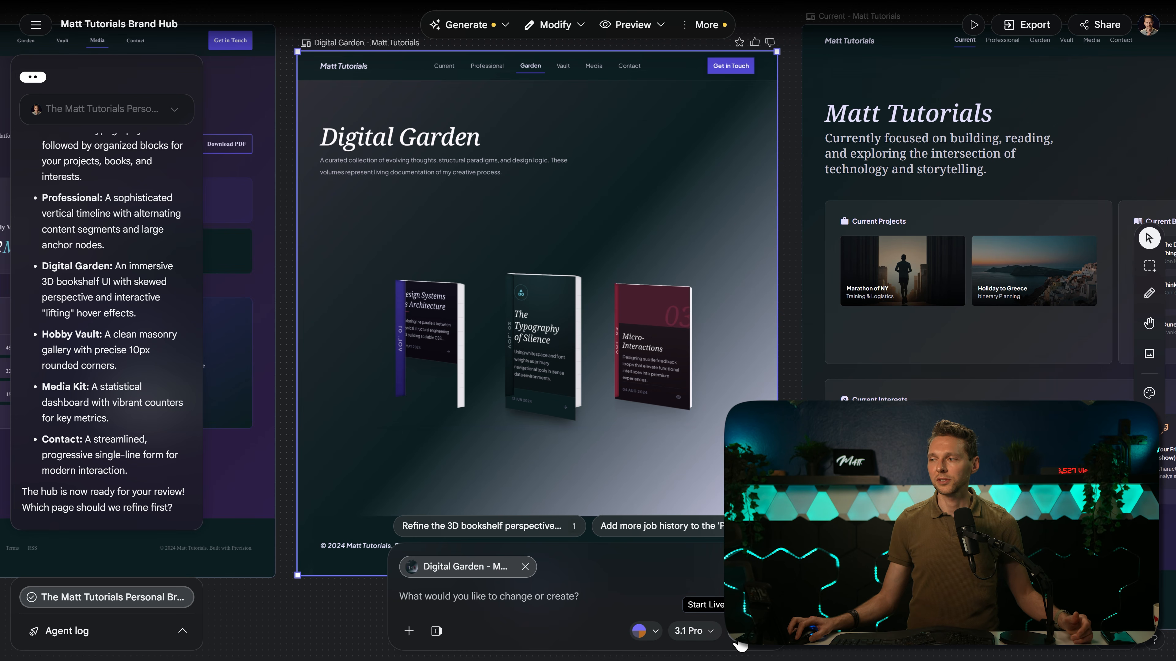
{"action": "left_click", "coordinate": [739, 642]}
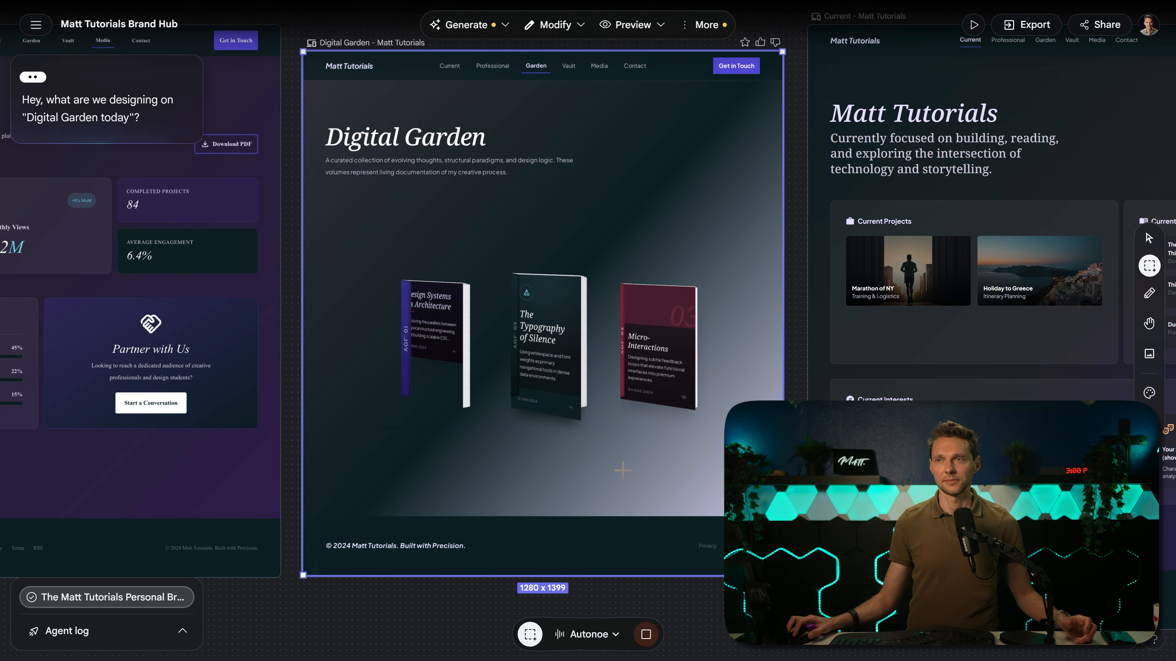
{"action": "right_click", "coordinate": [506, 163]}
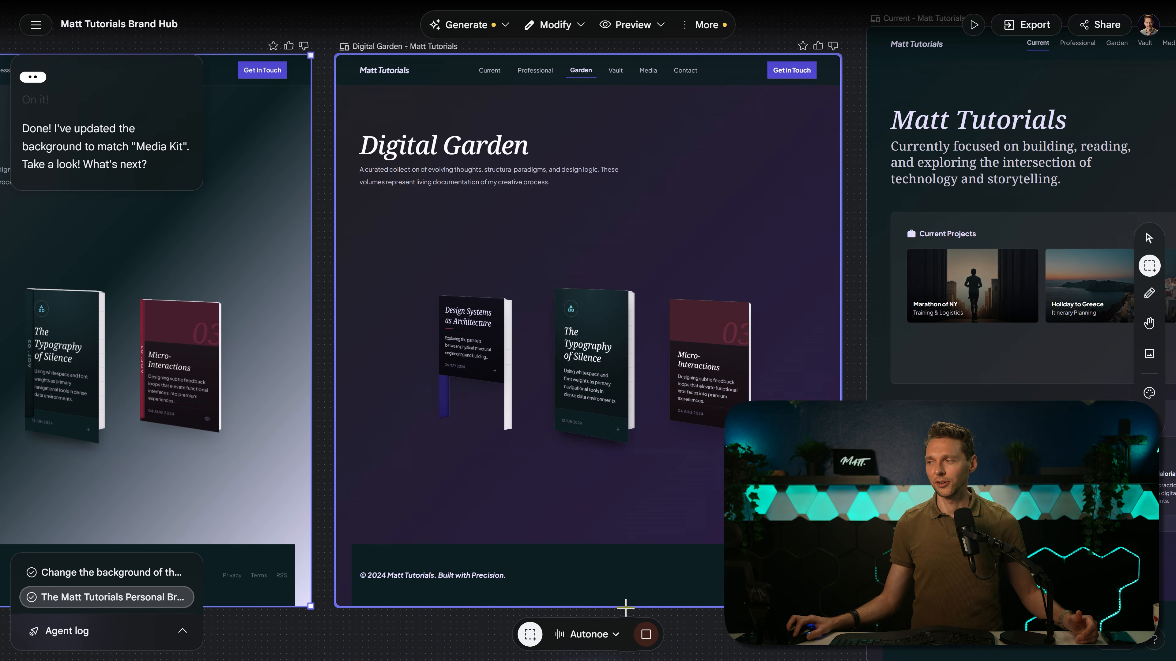
{"action": "left_click", "coordinate": [645, 635]}
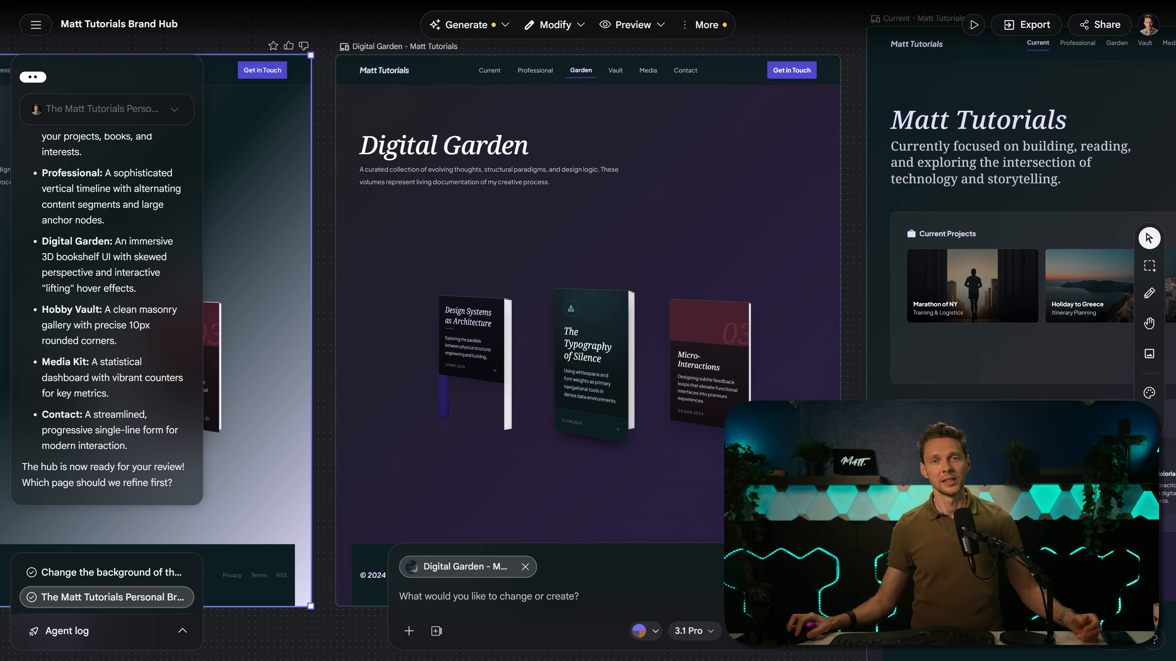
- Compare the two Digital Garden versions and delete the original one with the teal-to-light gradient background
{"action": "scroll", "coordinate": [722, 487], "scroll_direction": "down", "scroll_amount": 5}
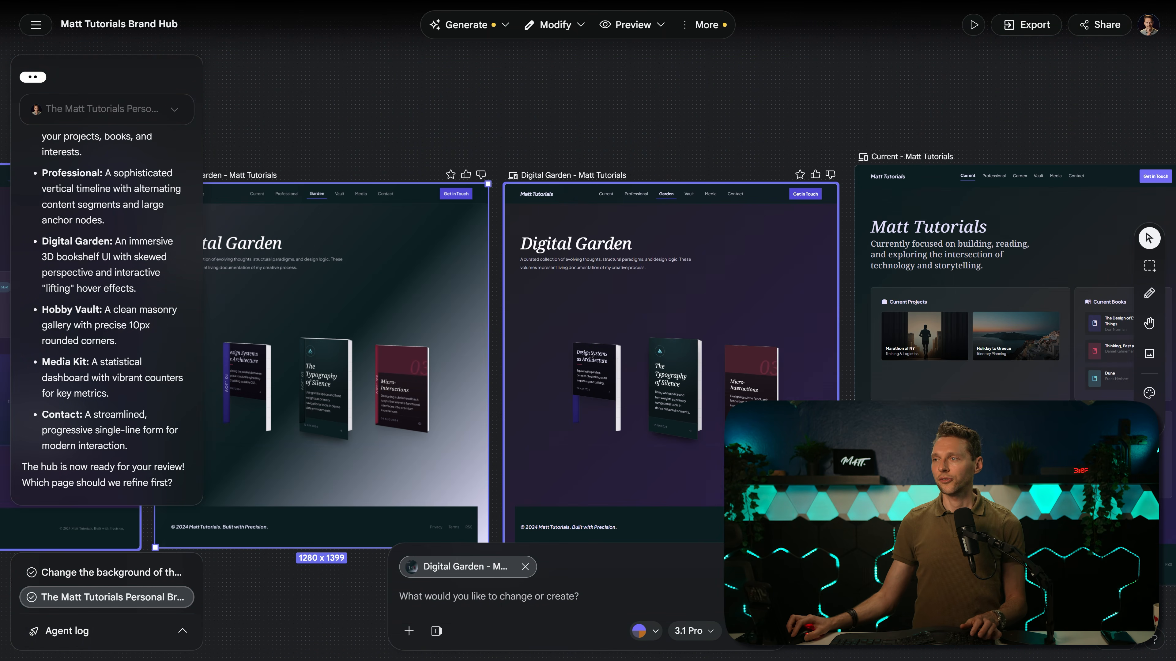
{"action": "scroll", "coordinate": [722, 486], "scroll_direction": "up", "scroll_amount": 5}
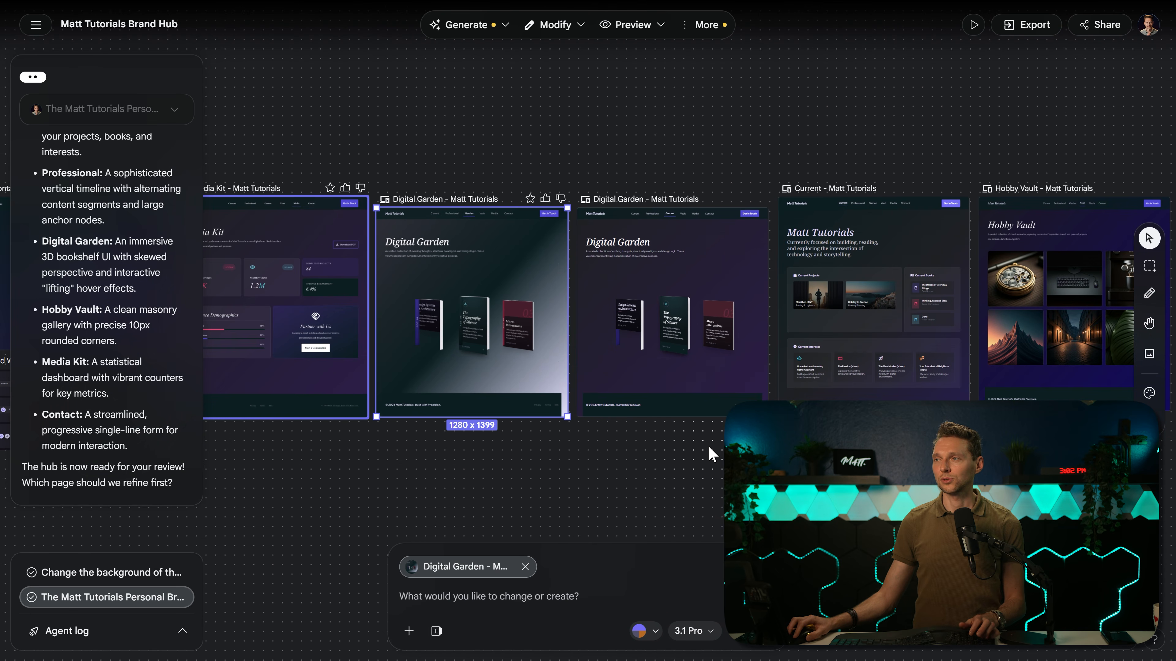
{"action": "right_click", "coordinate": [481, 297]}
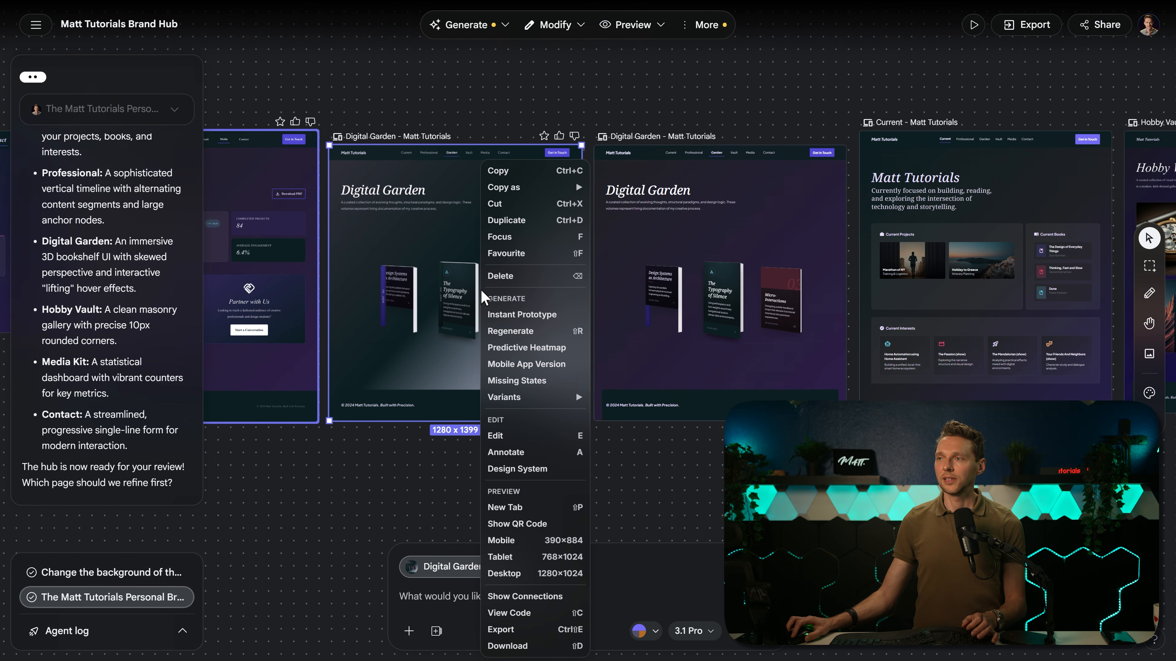
{"action": "left_click", "coordinate": [523, 277]}
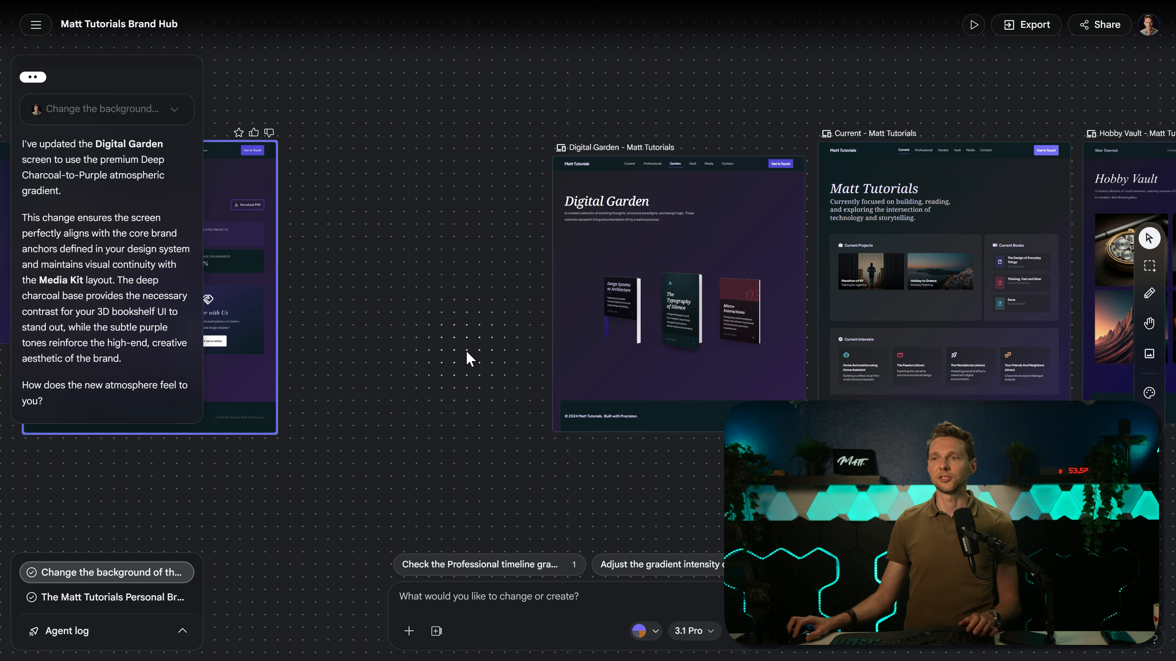
- Select everything on the canvas and export it in the .zip format
{"action": "scroll", "coordinate": [466, 368], "scroll_direction": "down", "scroll_amount": 3}
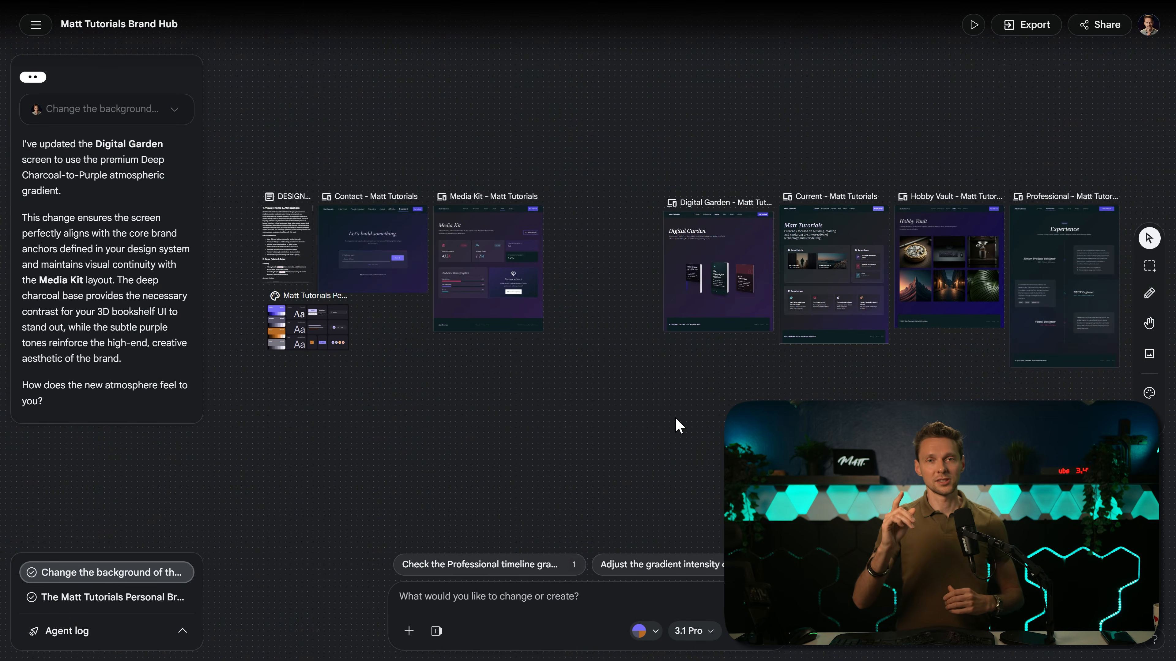
{"action": "left_click", "coordinate": [1033, 33]}
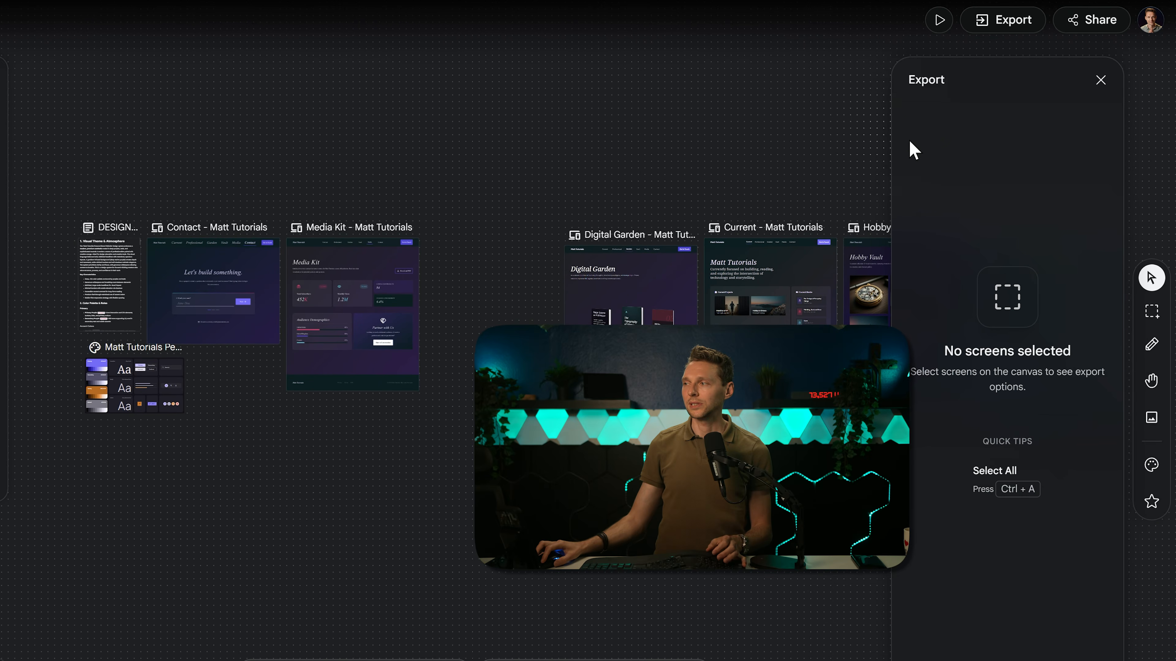
{"action": "left_click", "coordinate": [994, 470]}
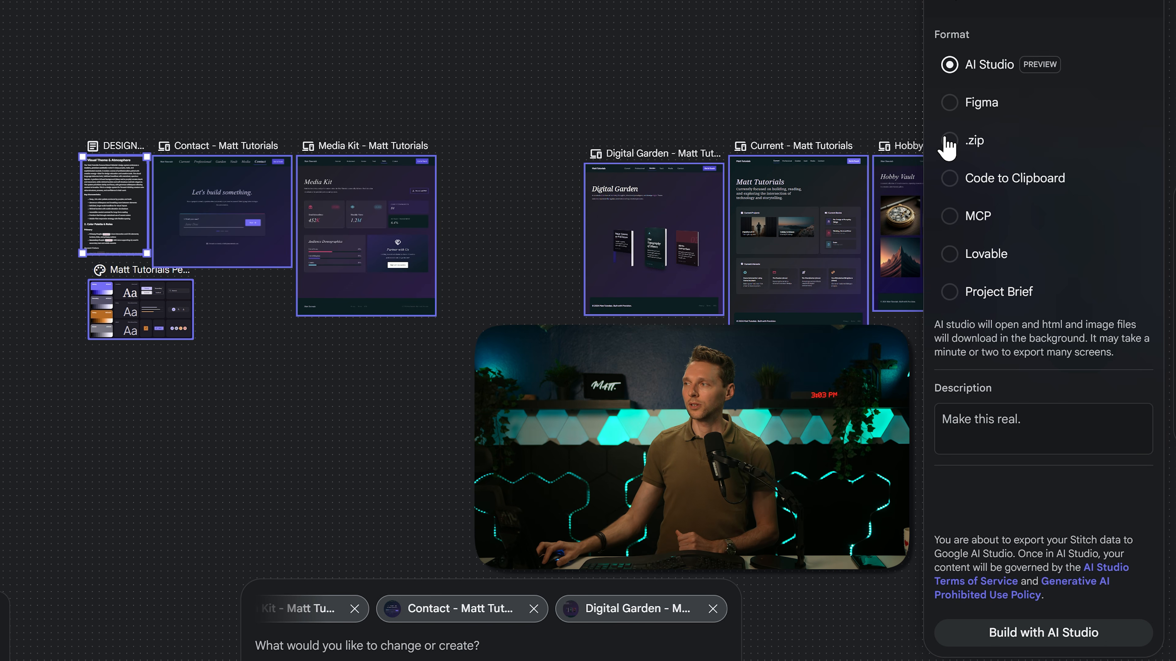
{"action": "left_click", "coordinate": [949, 147]}
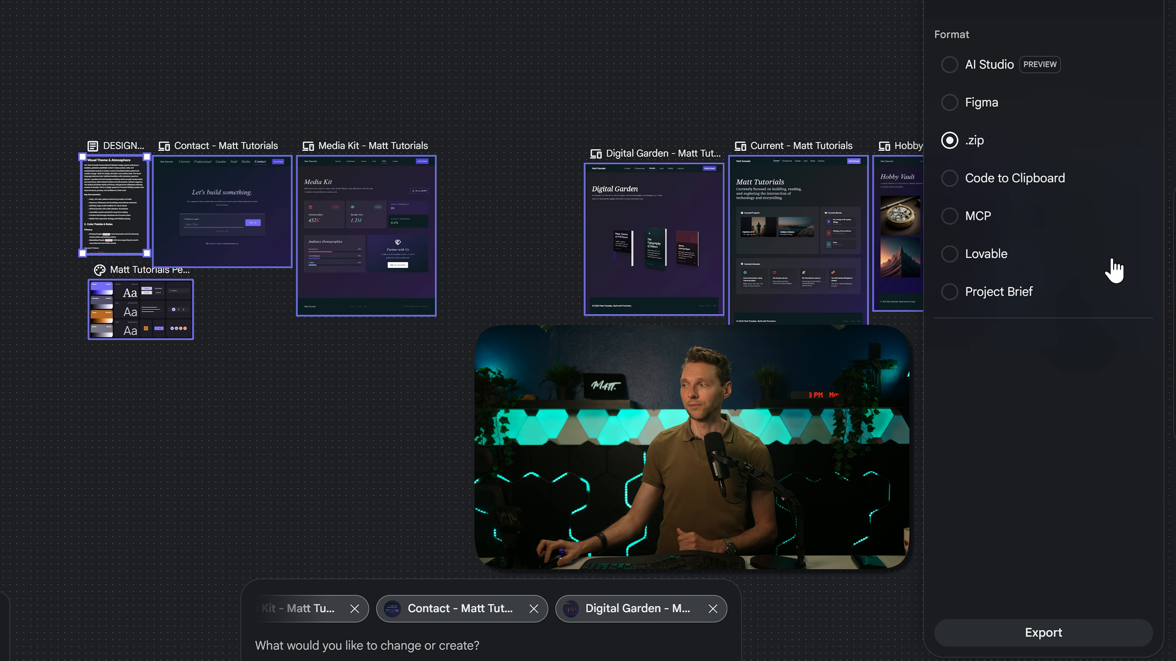
{"action": "left_click", "coordinate": [1043, 633]}
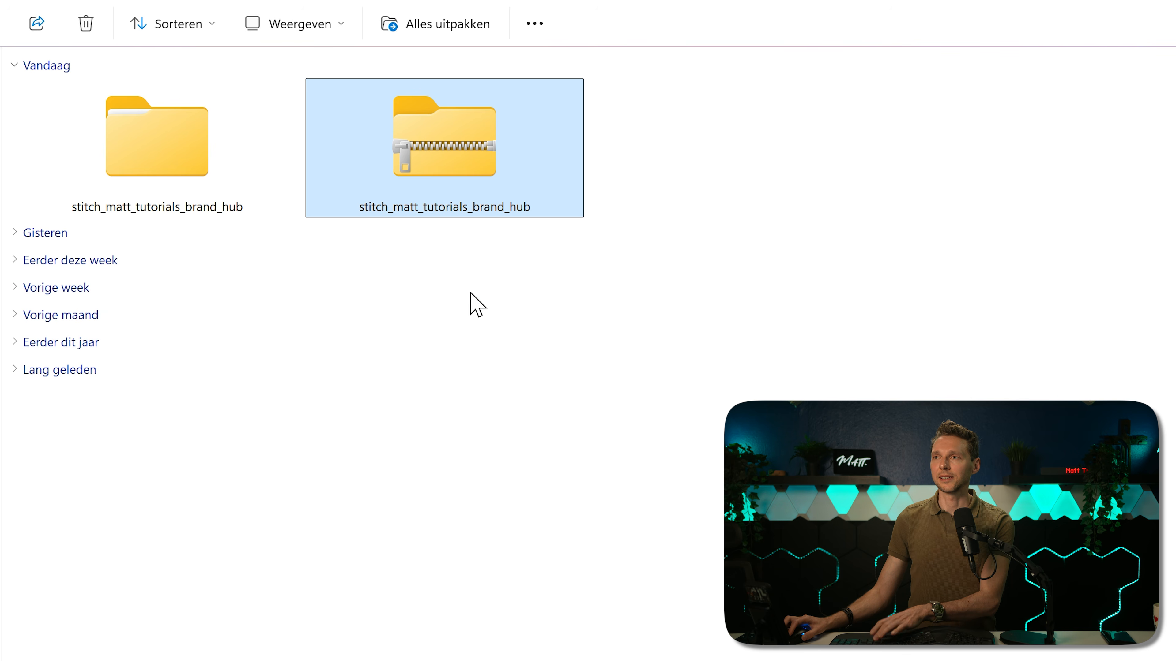
- Delete the stitch_matt_tutorials_brand_hub zip file and rename the extracted folder as Personal Brand Hub Website
{"action": "key", "text": "Delete"}
{"action": "left_click", "coordinate": [170, 189]}
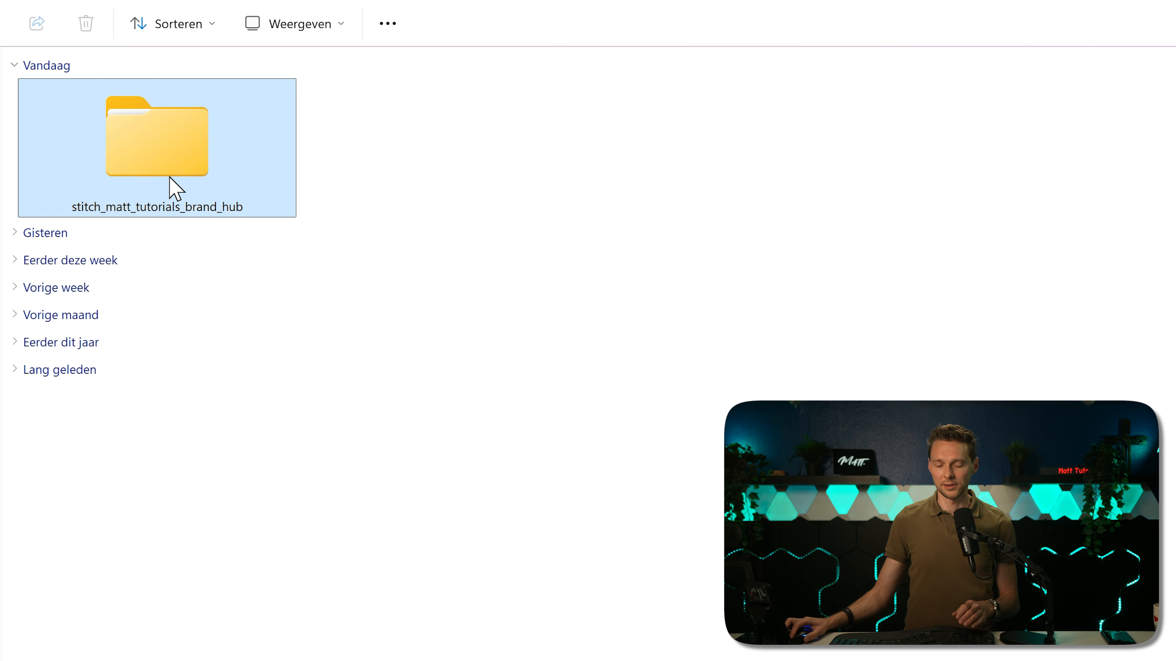
{"action": "left_click", "coordinate": [189, 207]}
{"action": "left_click", "coordinate": [251, 207]}
{"action": "key", "text": "ctrl+a"}
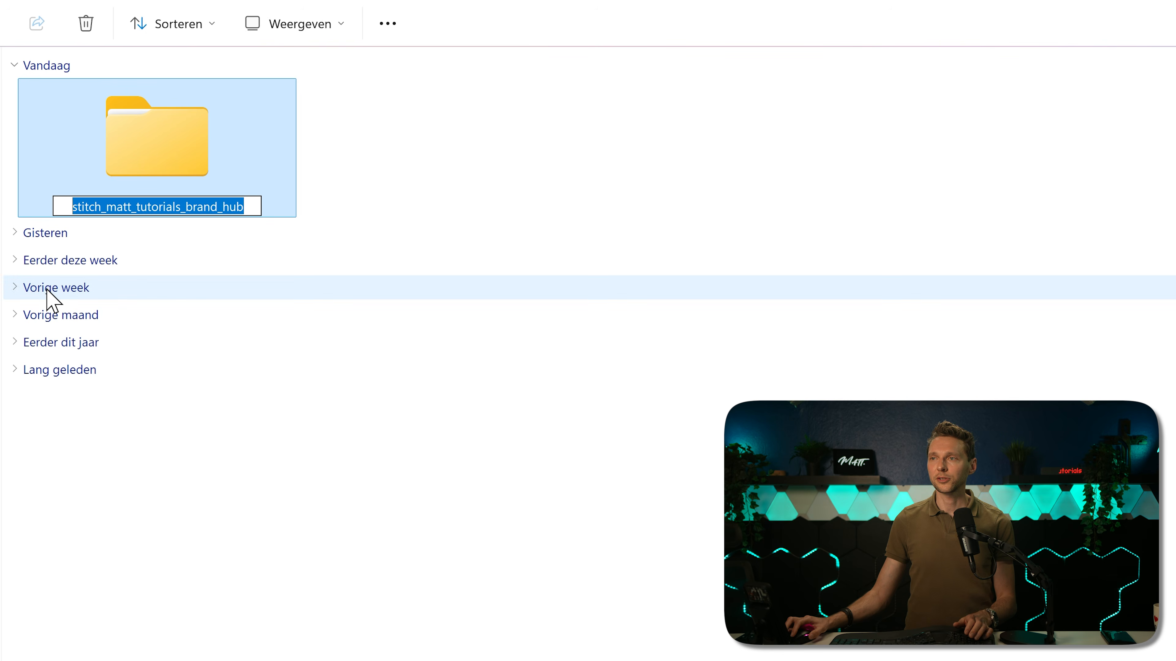
{"action": "type", "text": "Persona"}
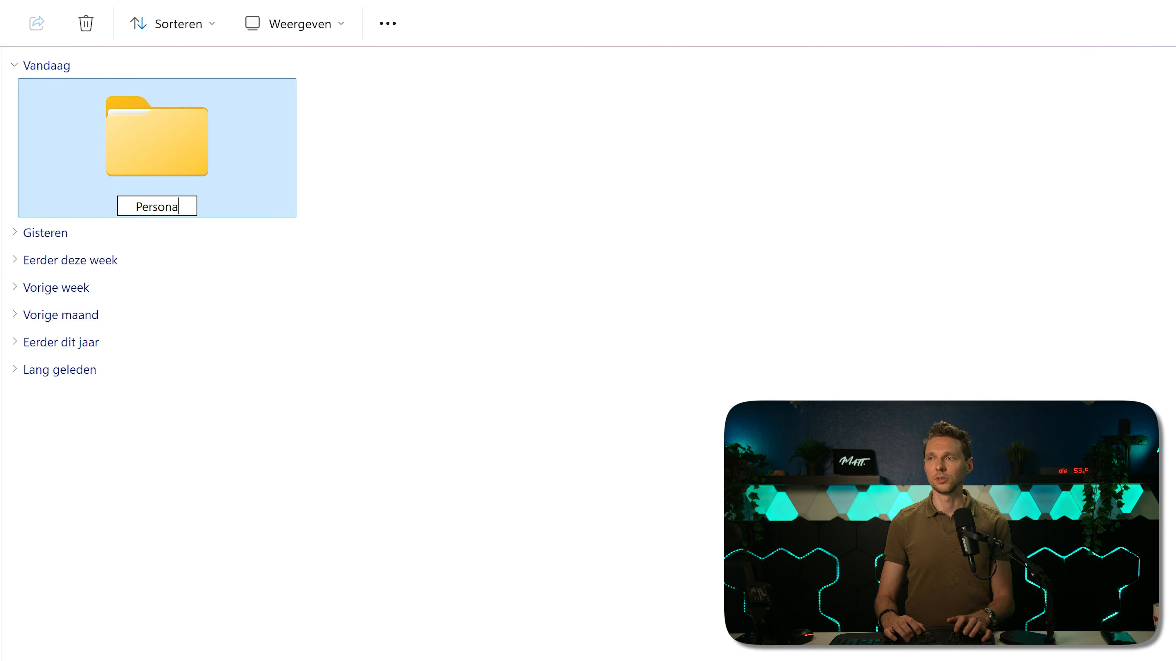
{"action": "type", "text": "l Brand Hub Webs"}
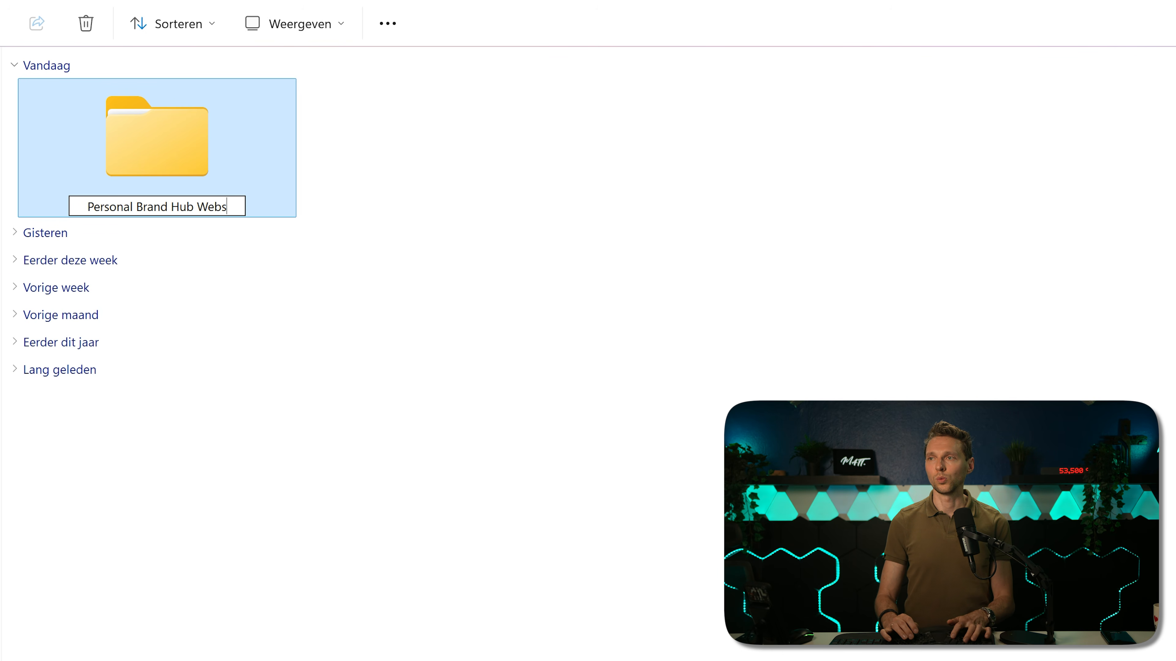
{"action": "type", "text": "ite"}
{"action": "key", "text": "Return"}
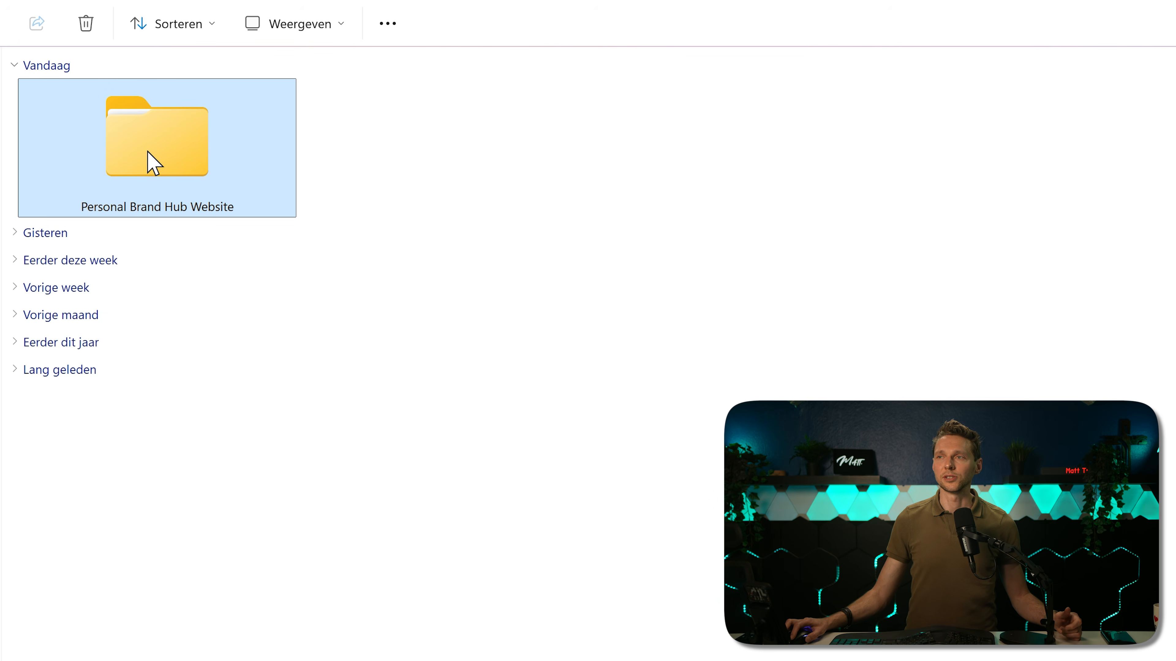
- Examine the contents of the Personal Brand Hub Website folder, including the code and screen files in the contact_matt_tutorials subfolder
{"action": "double_click", "coordinate": [154, 163]}
{"action": "double_click", "coordinate": [273, 162]}
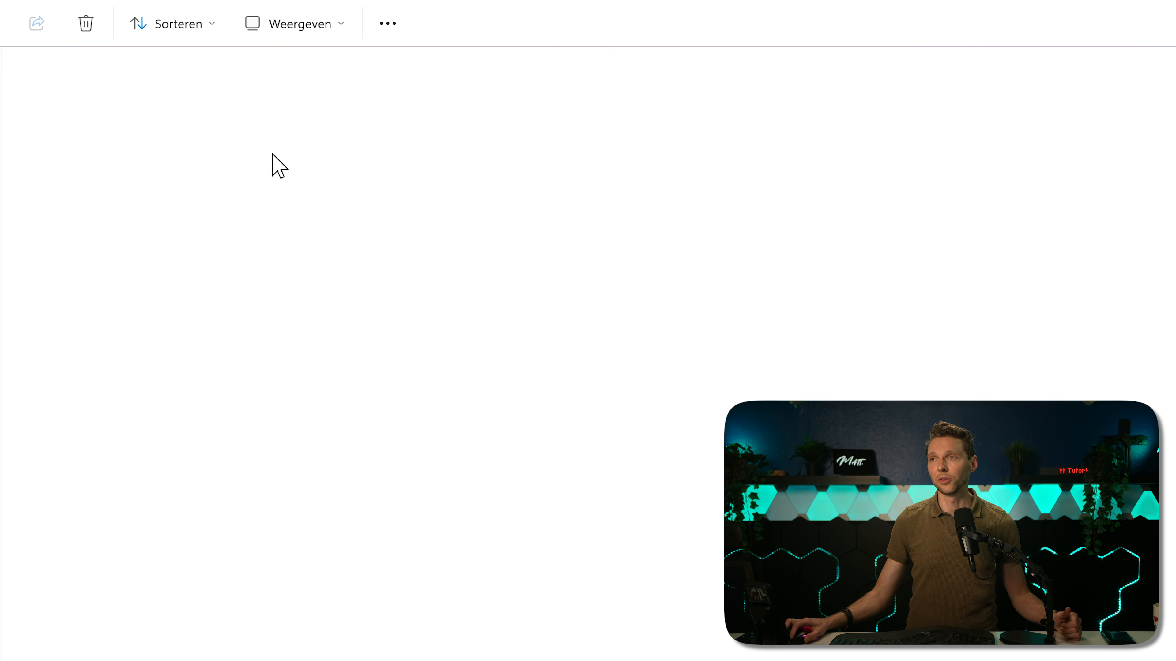
{"action": "left_click", "coordinate": [204, 162]}
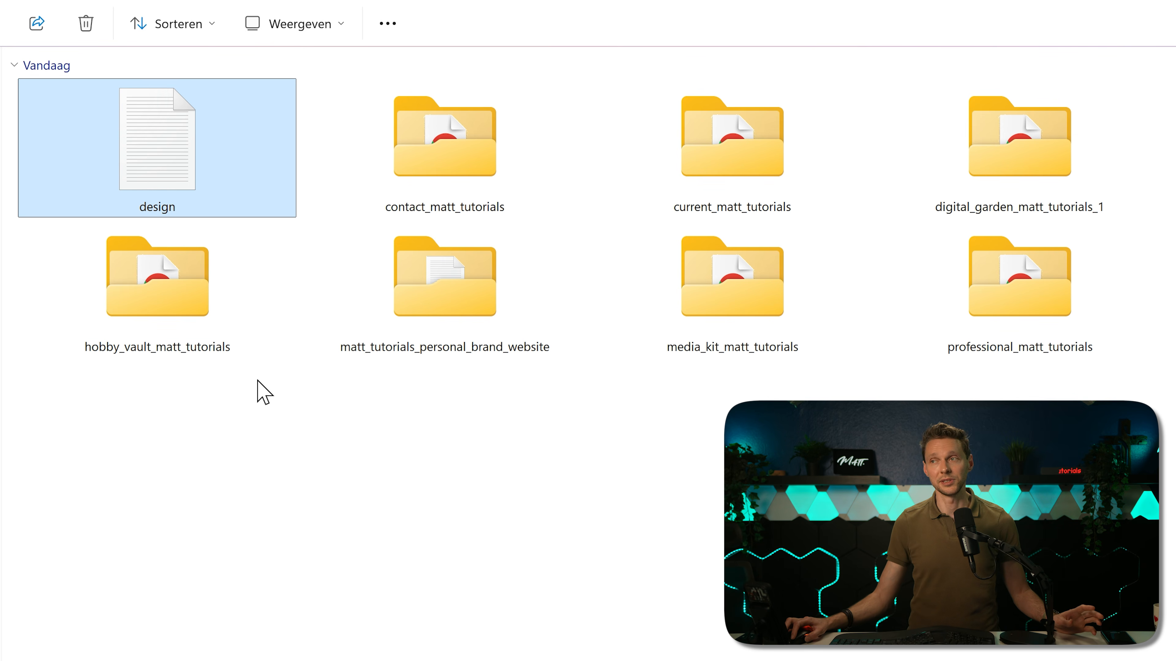
{"action": "left_click", "coordinate": [311, 445]}
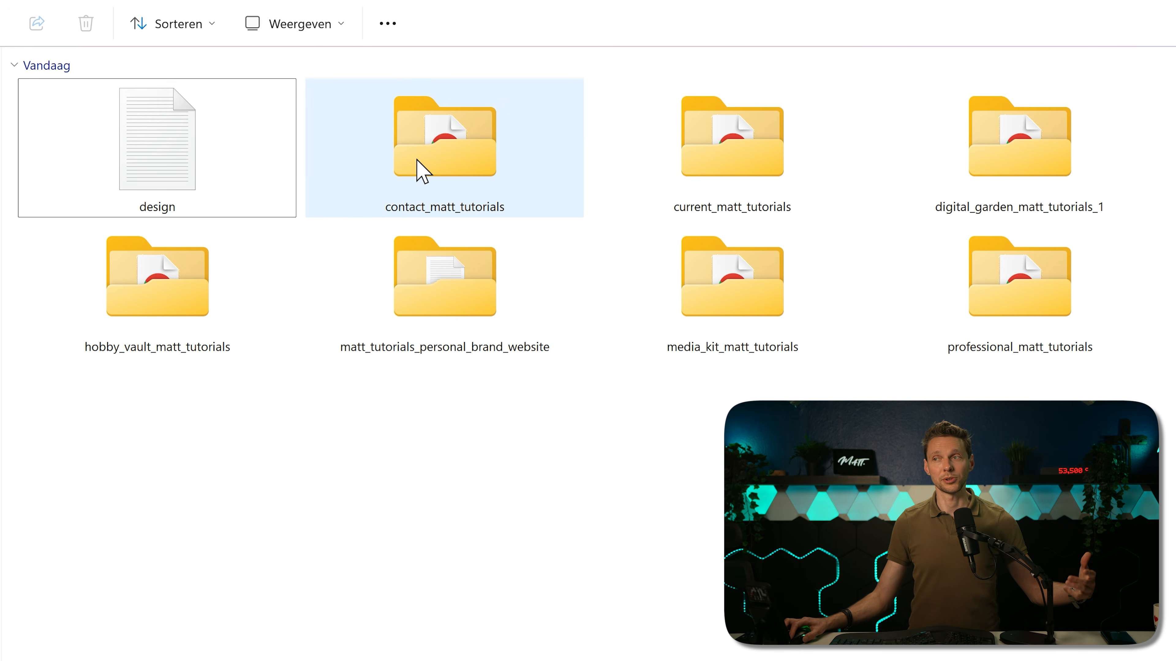
{"action": "mouse_move", "coordinate": [473, 149]}
{"action": "double_click", "coordinate": [476, 183]}
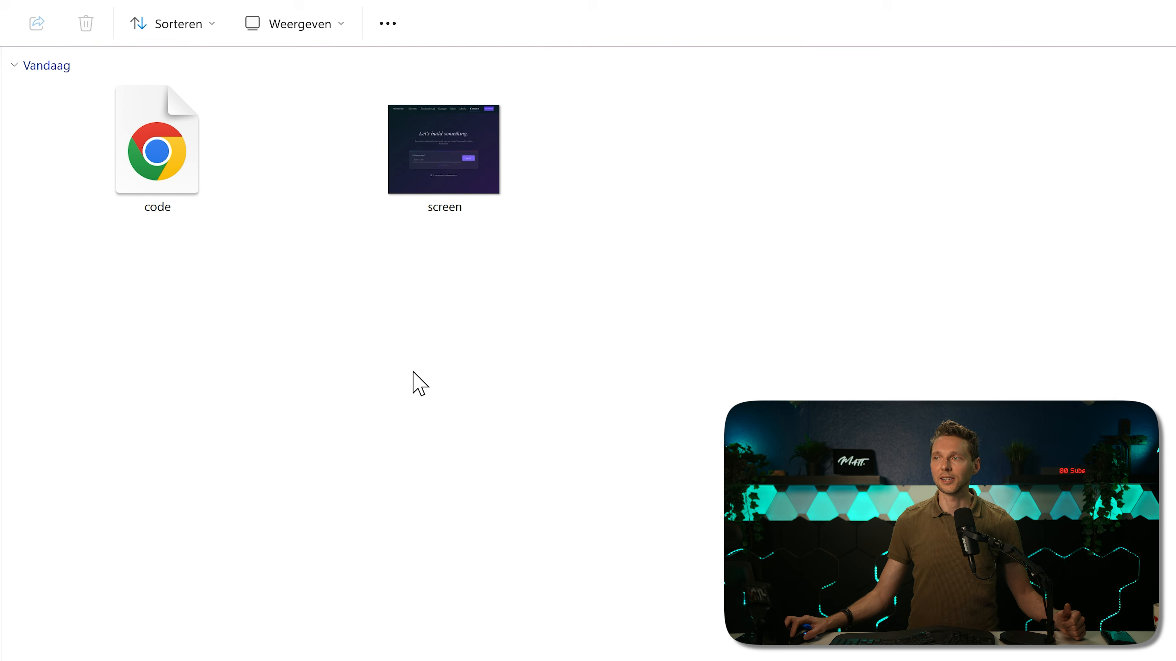
{"action": "left_click", "coordinate": [490, 191]}
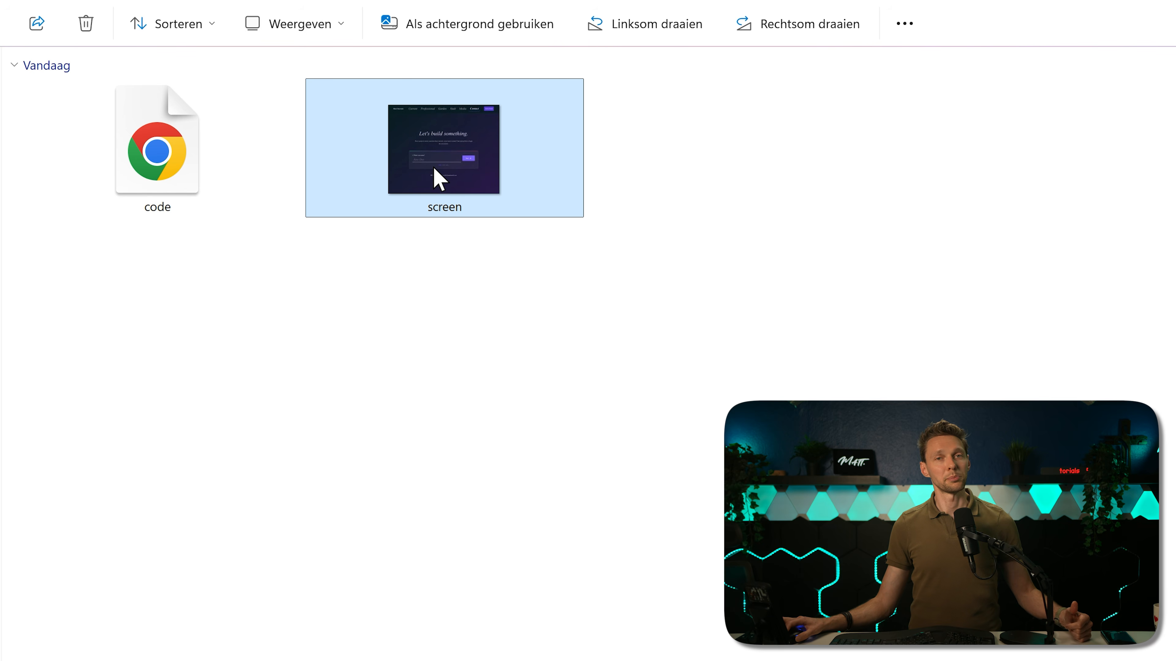
{"action": "left_click", "coordinate": [370, 350]}
{"action": "left_click", "coordinate": [180, 162]}
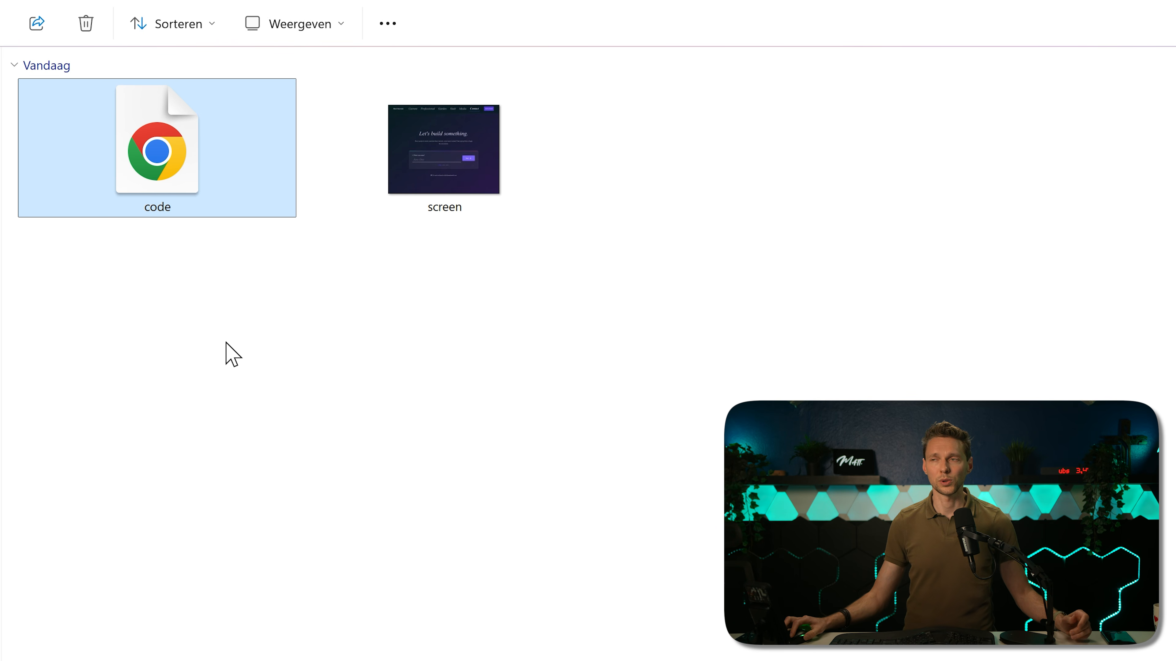
{"action": "left_click", "coordinate": [257, 387]}
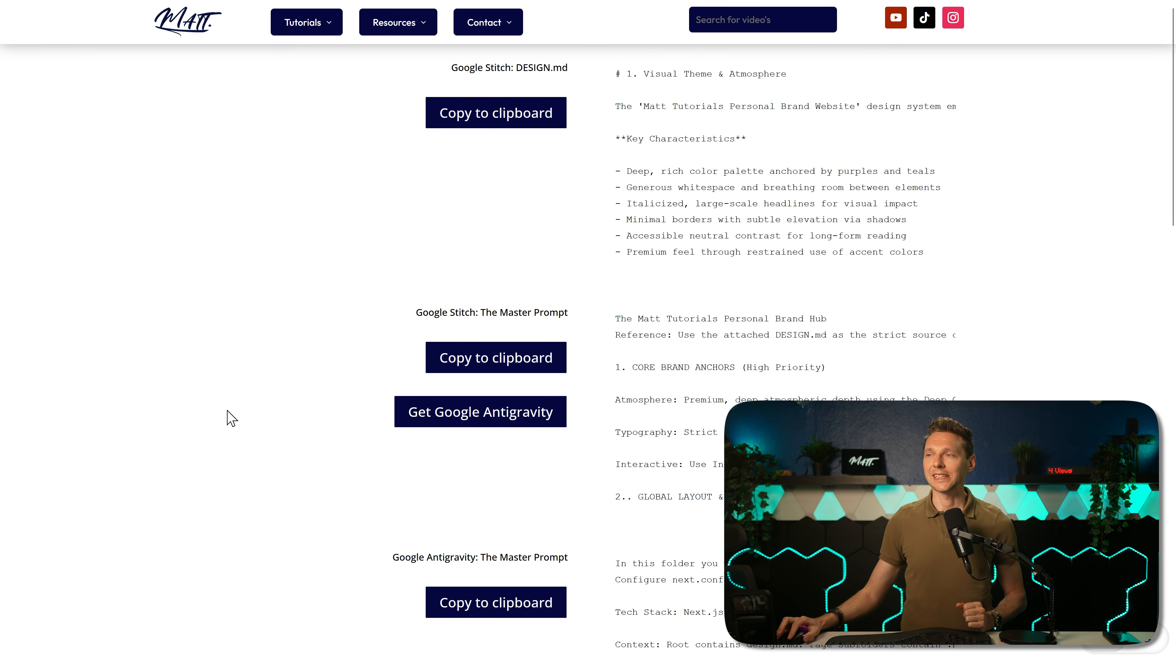
- Go to the Google Antigravity website from the tutorial resources page and download the Windows x64 installer
{"action": "left_click", "coordinate": [460, 412]}
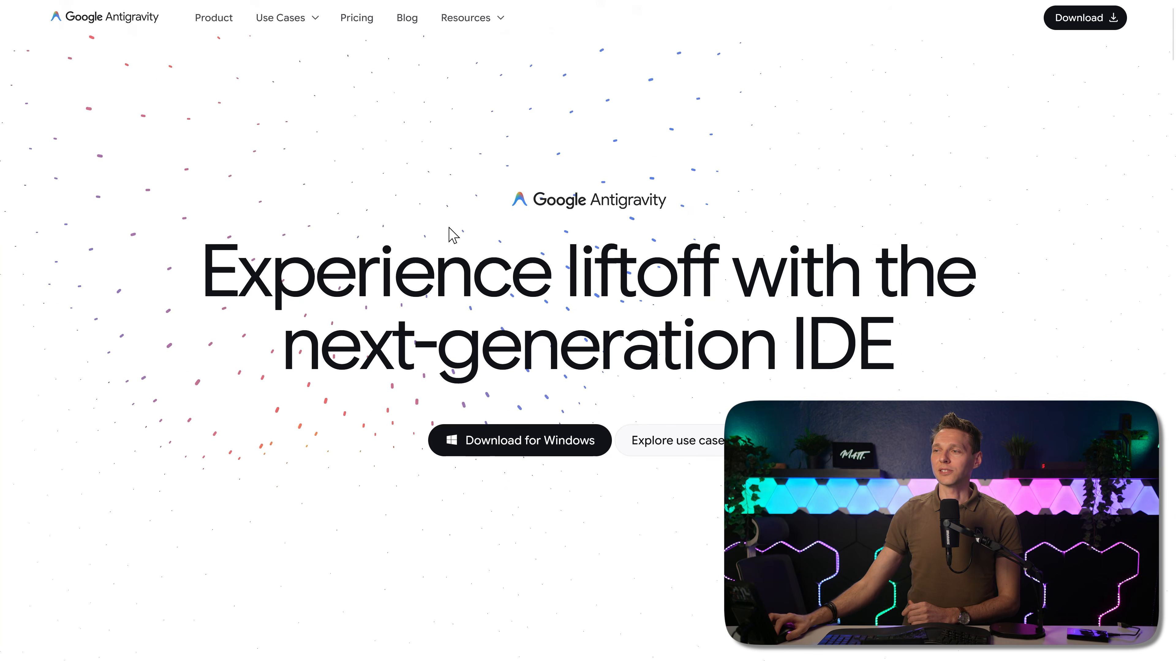
{"action": "left_click", "coordinate": [516, 440]}
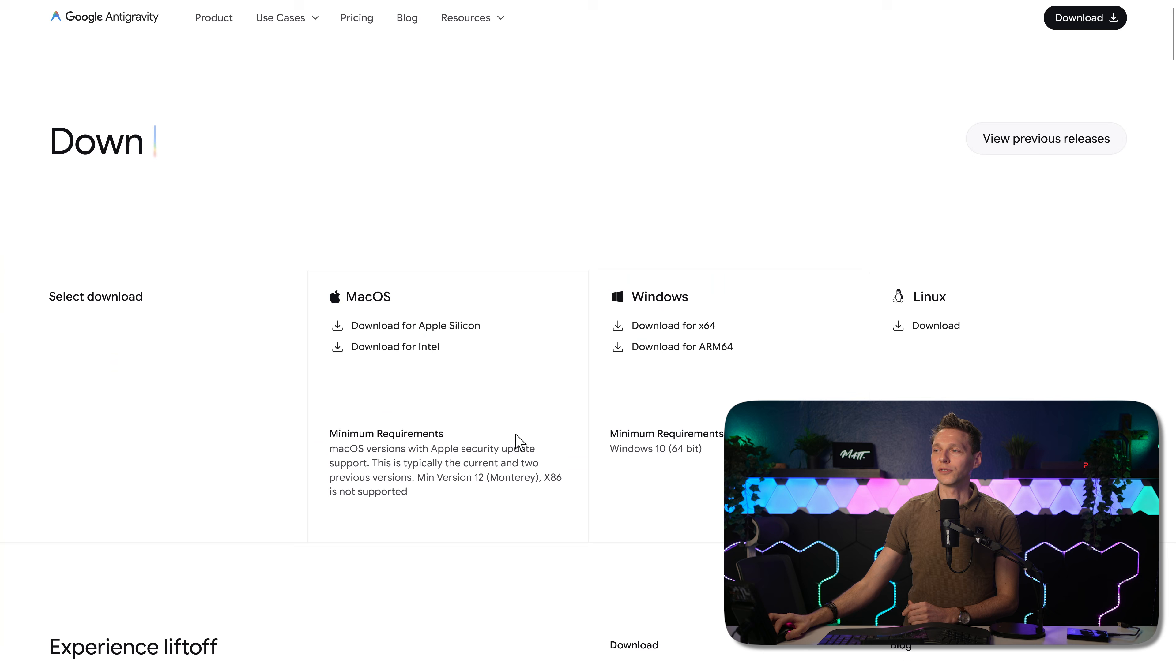
{"action": "left_click", "coordinate": [667, 329]}
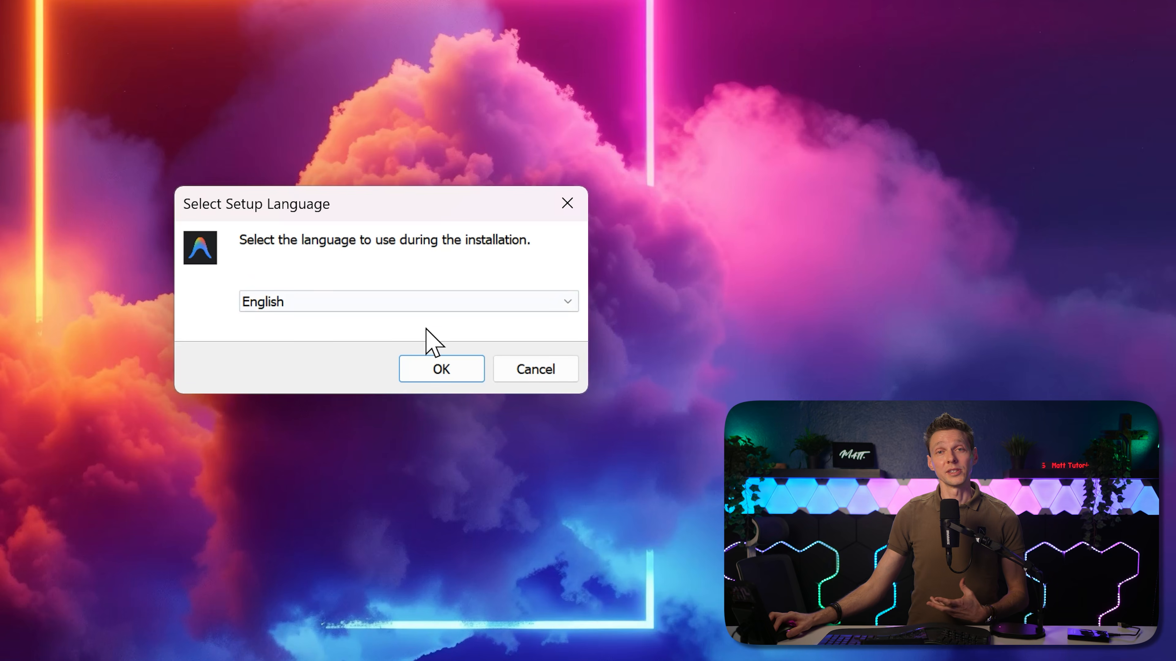
- Install Antigravity in English to C:\Program Files (x86)\Antigravity, accepting the license agreement and keeping the Antigravity Start Menu folder, and launch it
{"action": "left_click", "coordinate": [442, 369]}
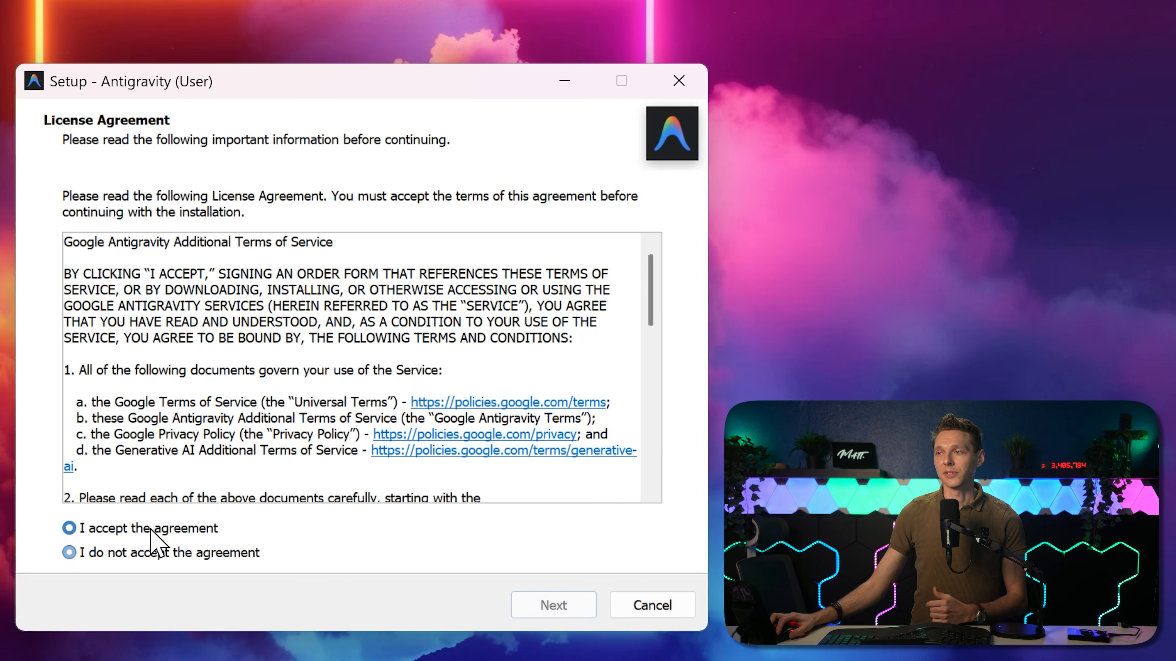
{"action": "left_click", "coordinate": [151, 529]}
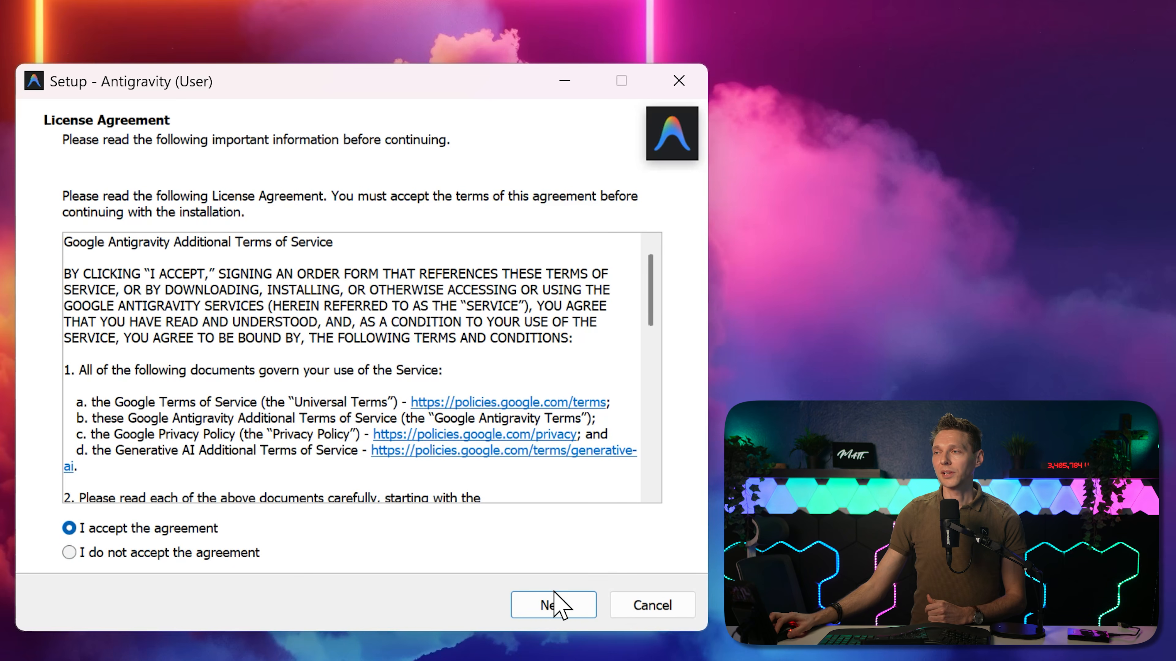
{"action": "left_click", "coordinate": [553, 605]}
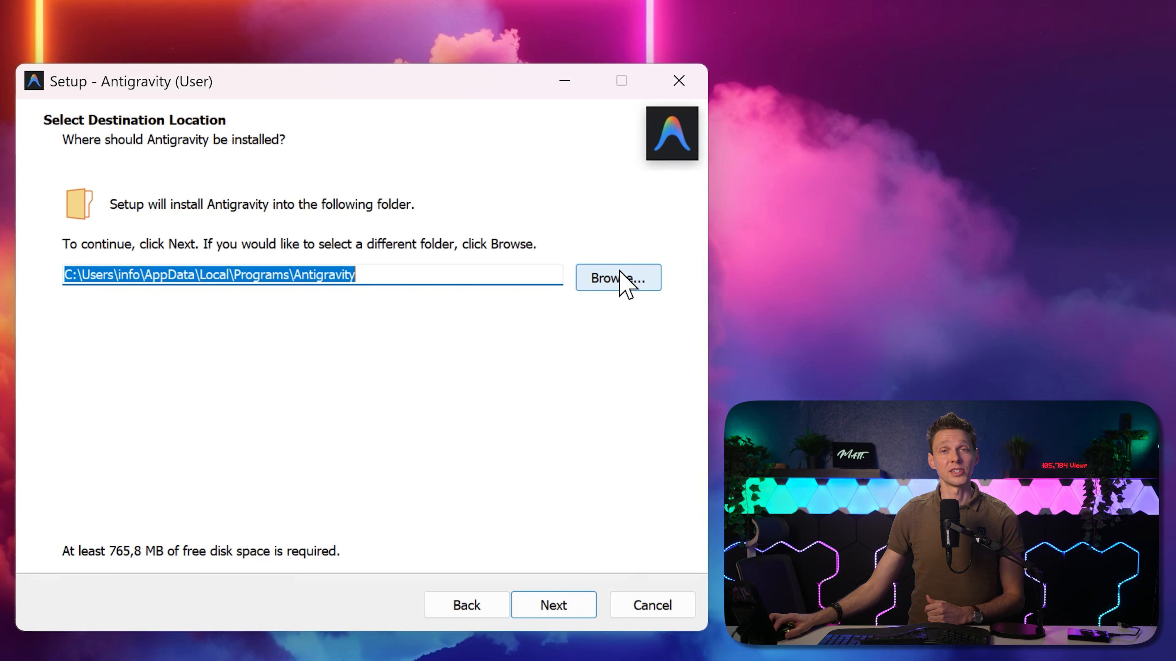
{"action": "left_click", "coordinate": [620, 278]}
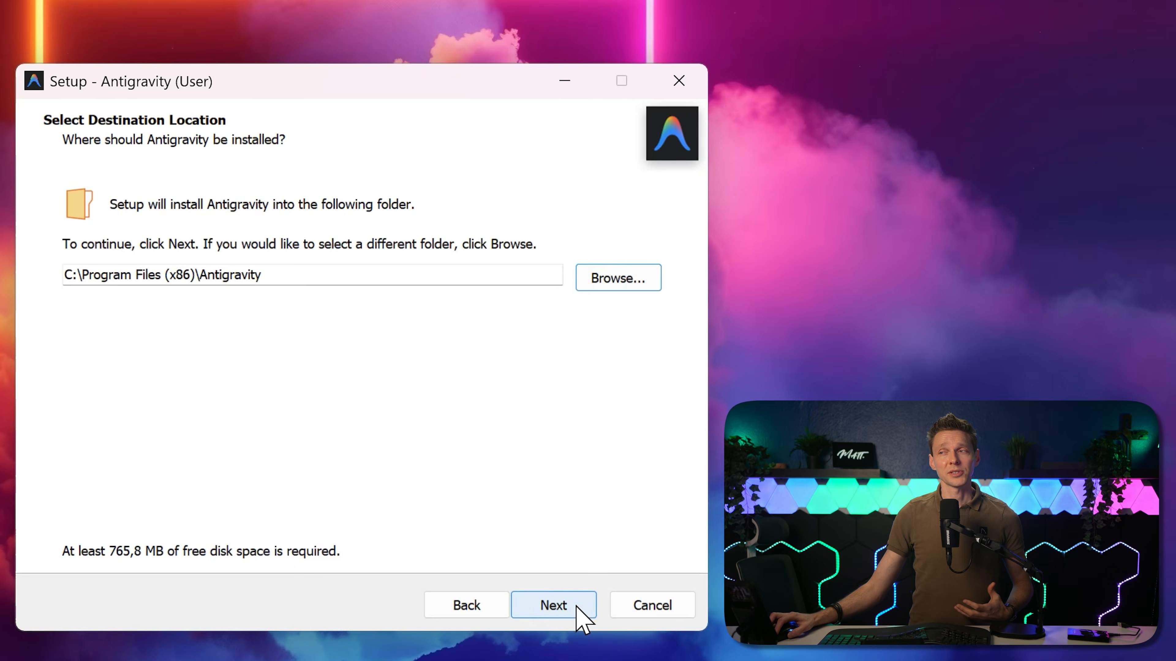
{"action": "left_click", "coordinate": [574, 612]}
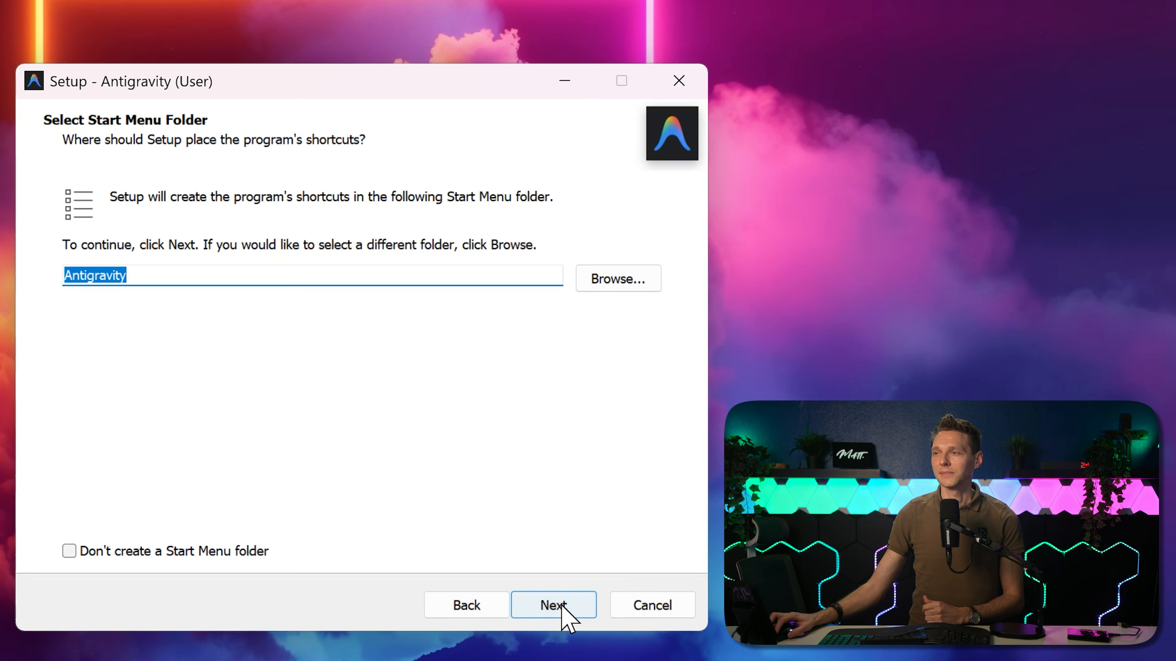
{"action": "left_click", "coordinate": [560, 608]}
{"action": "left_click", "coordinate": [572, 608]}
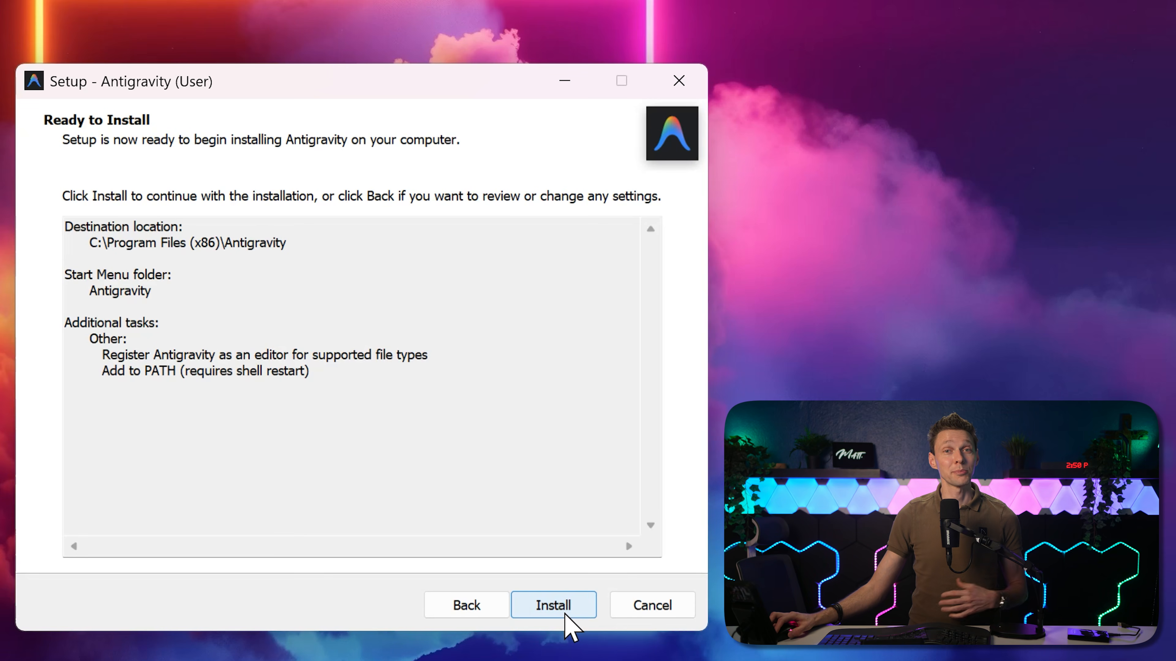
{"action": "left_click", "coordinate": [564, 615]}
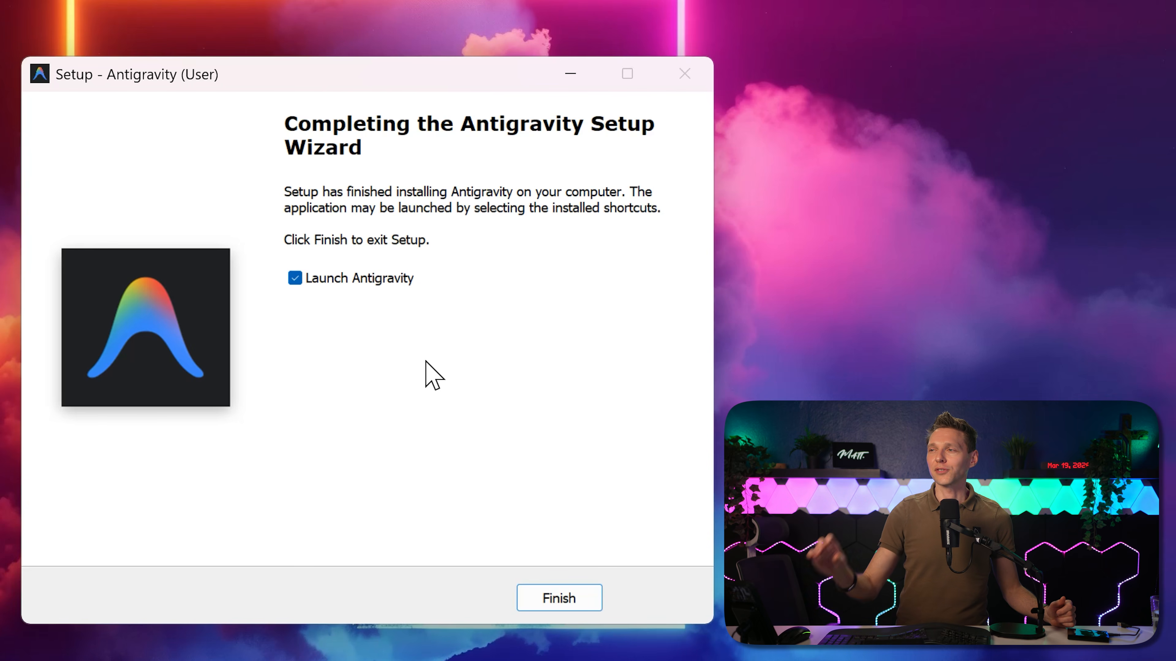
{"action": "left_click", "coordinate": [559, 598]}
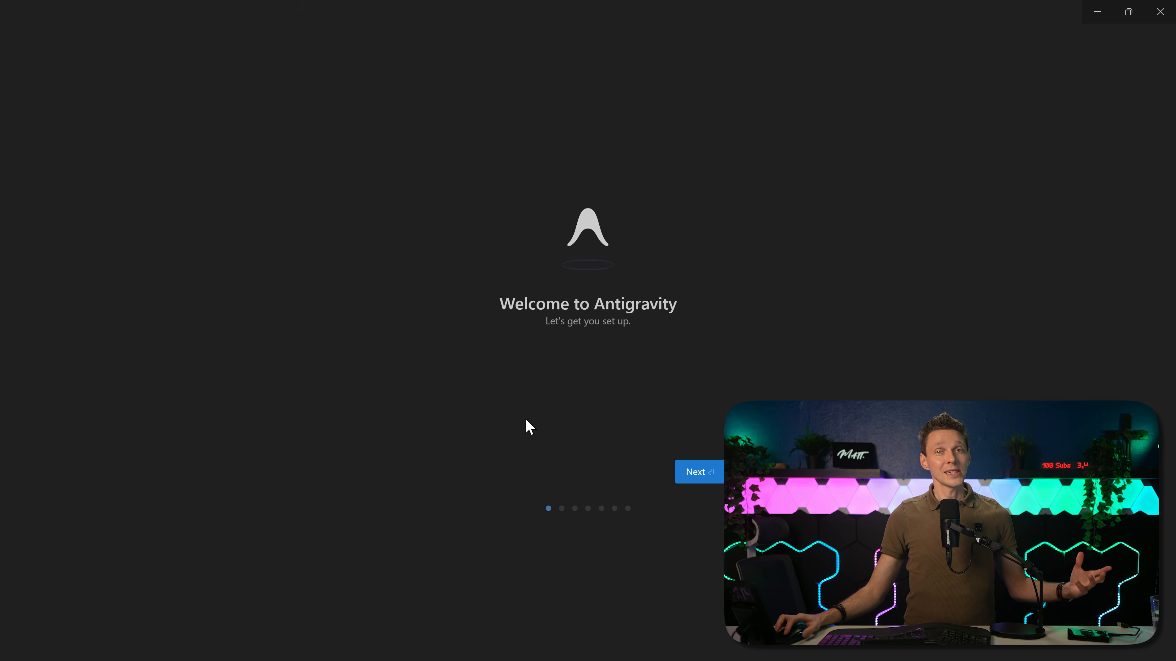
- Begin the Antigravity first-run setup with the Start fresh flow and the Dark Modern editor theme
{"action": "left_click", "coordinate": [657, 502]}
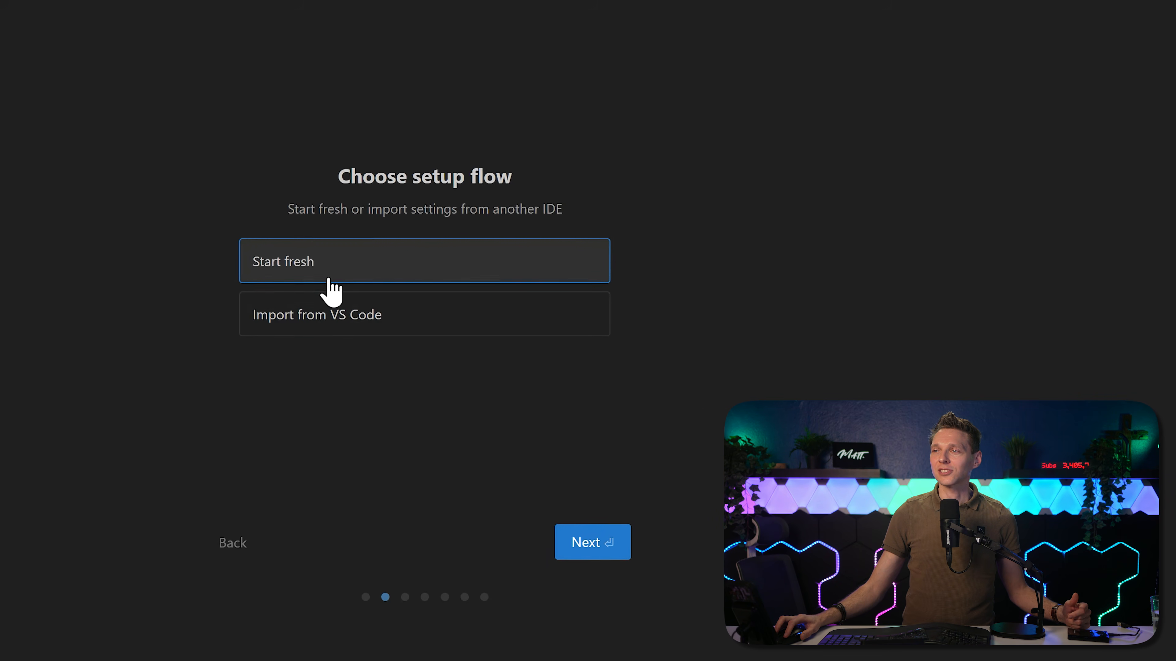
{"action": "left_click", "coordinate": [384, 269]}
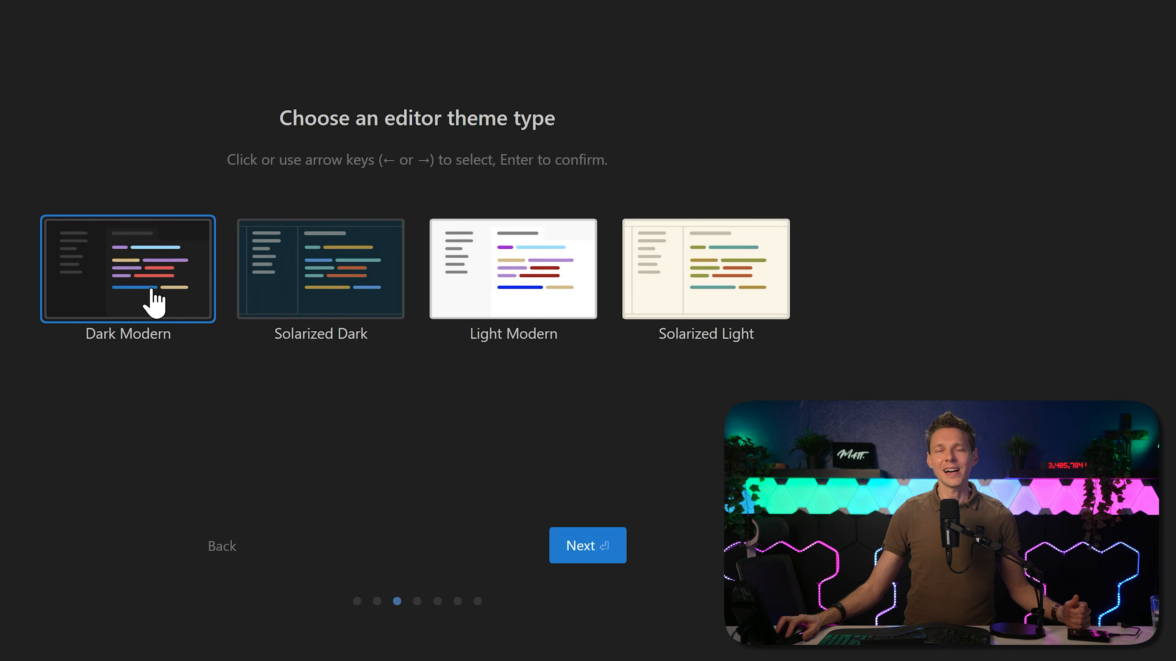
{"action": "left_click", "coordinate": [600, 552]}
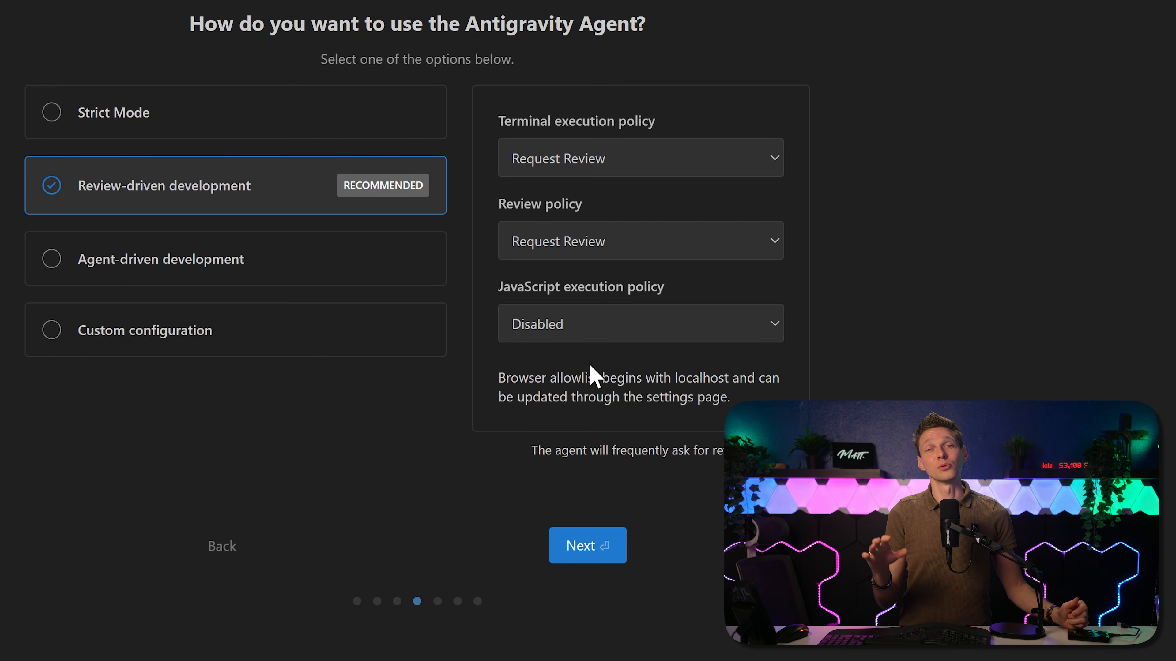
- Compare the agent modes, choose Review-driven development, and accept Normal keybindings with the Recommended extensions
{"action": "left_click", "coordinate": [137, 132]}
{"action": "left_click", "coordinate": [159, 252]}
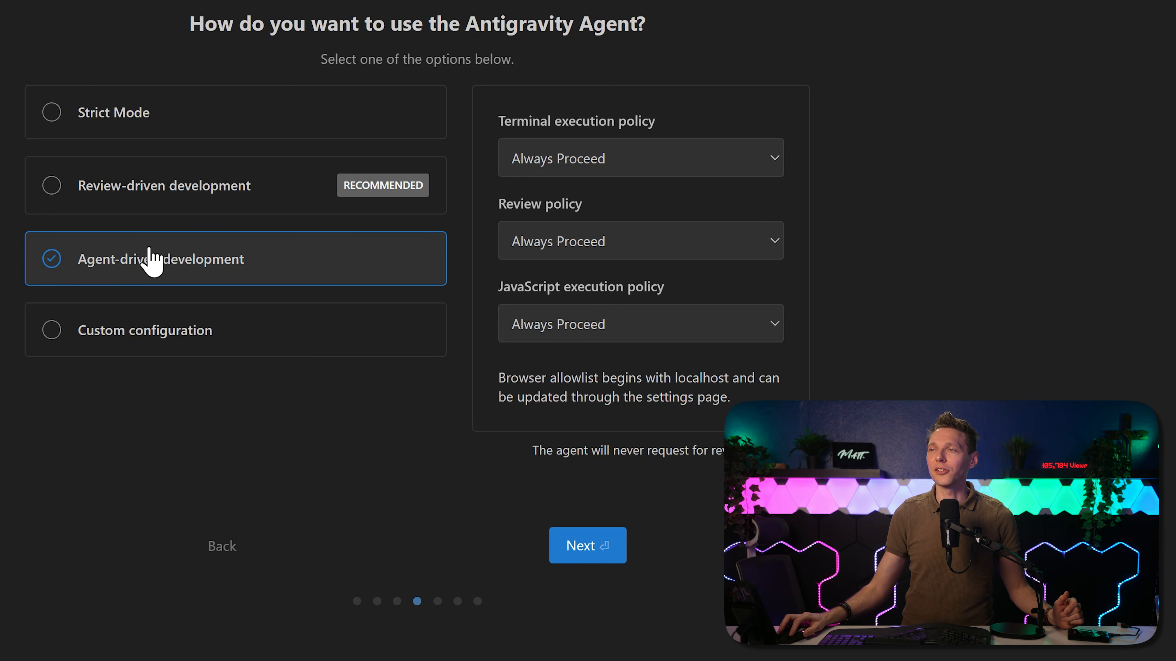
{"action": "left_click", "coordinate": [159, 190]}
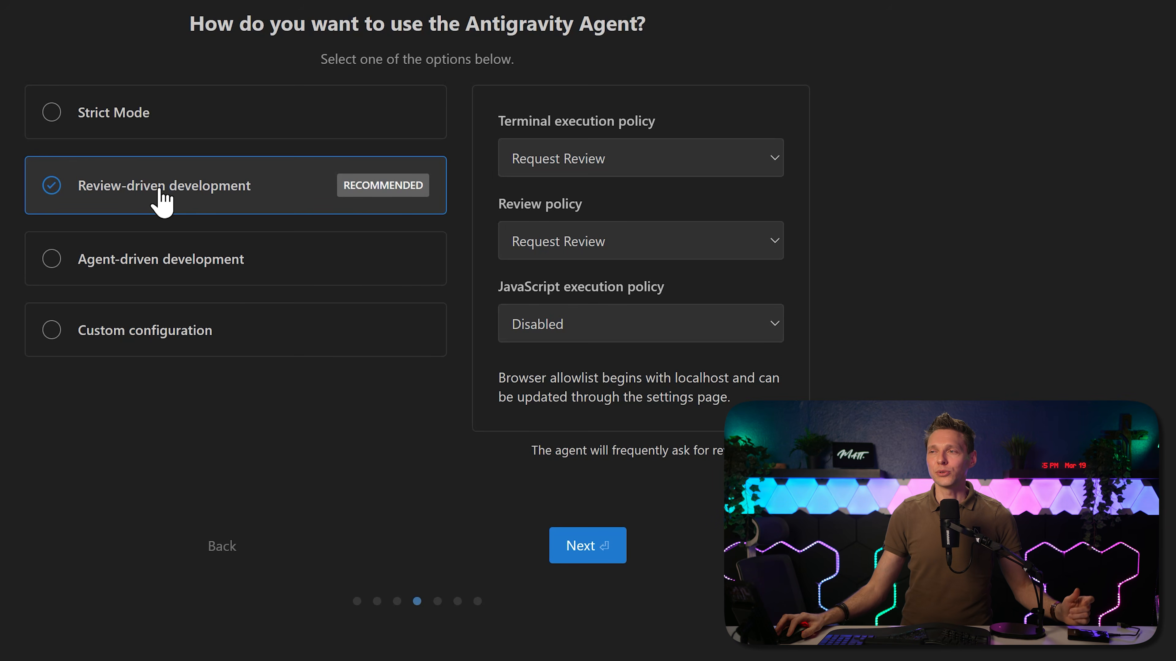
{"action": "left_click", "coordinate": [154, 262]}
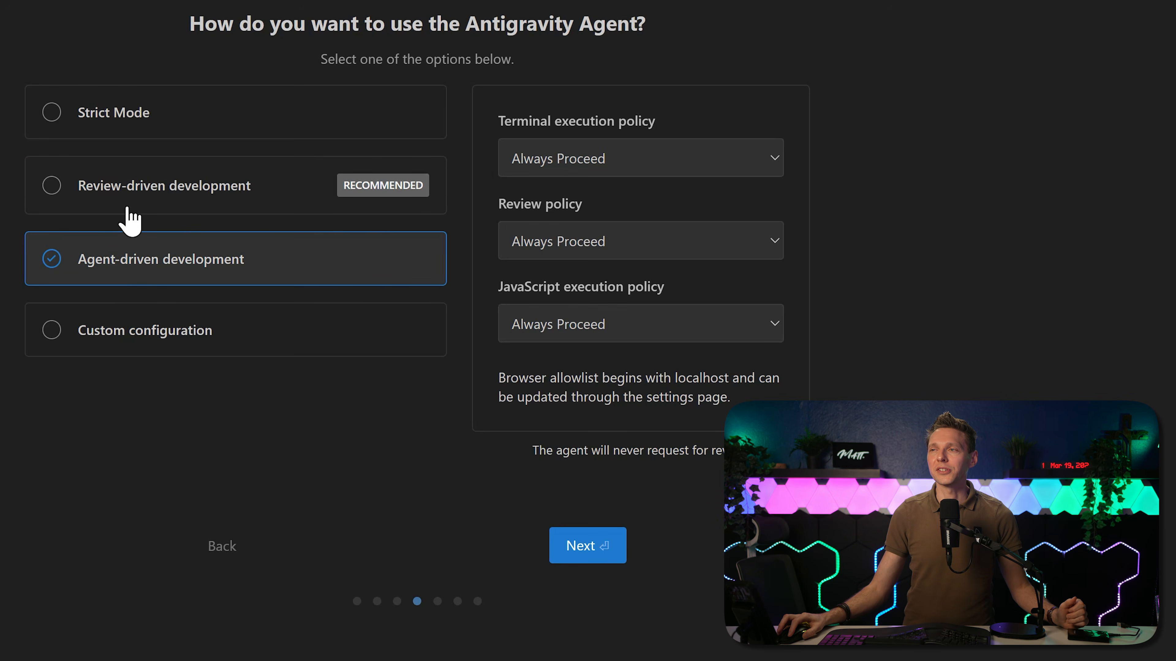
{"action": "left_click", "coordinate": [127, 197]}
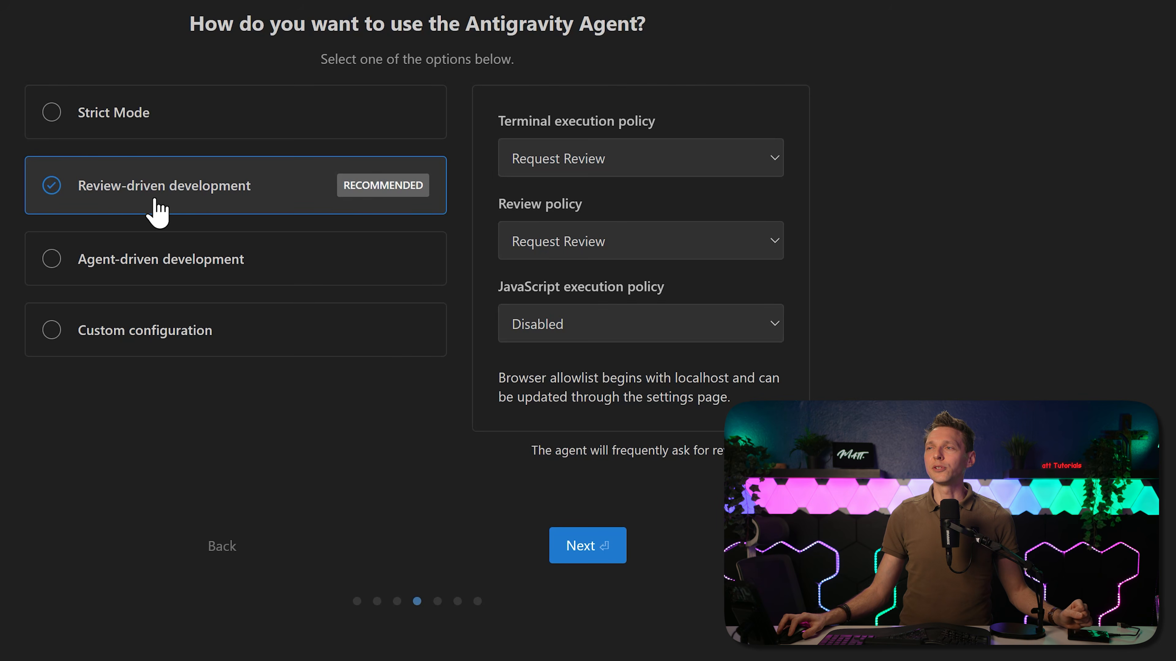
{"action": "left_click", "coordinate": [597, 552]}
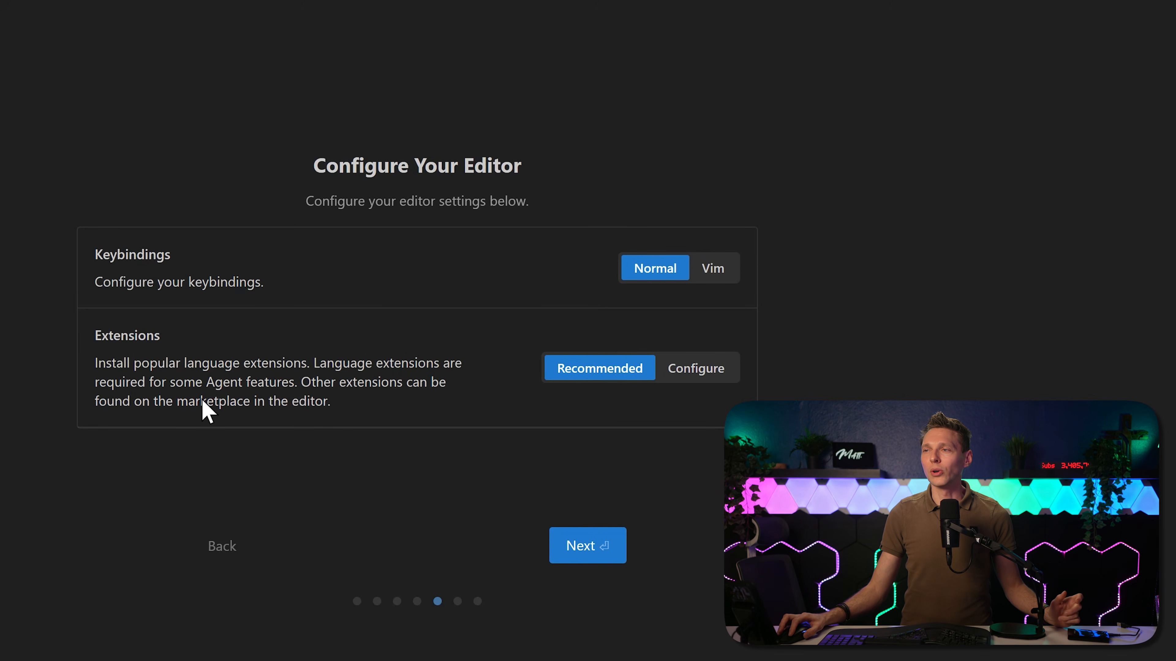
{"action": "left_click", "coordinate": [581, 552]}
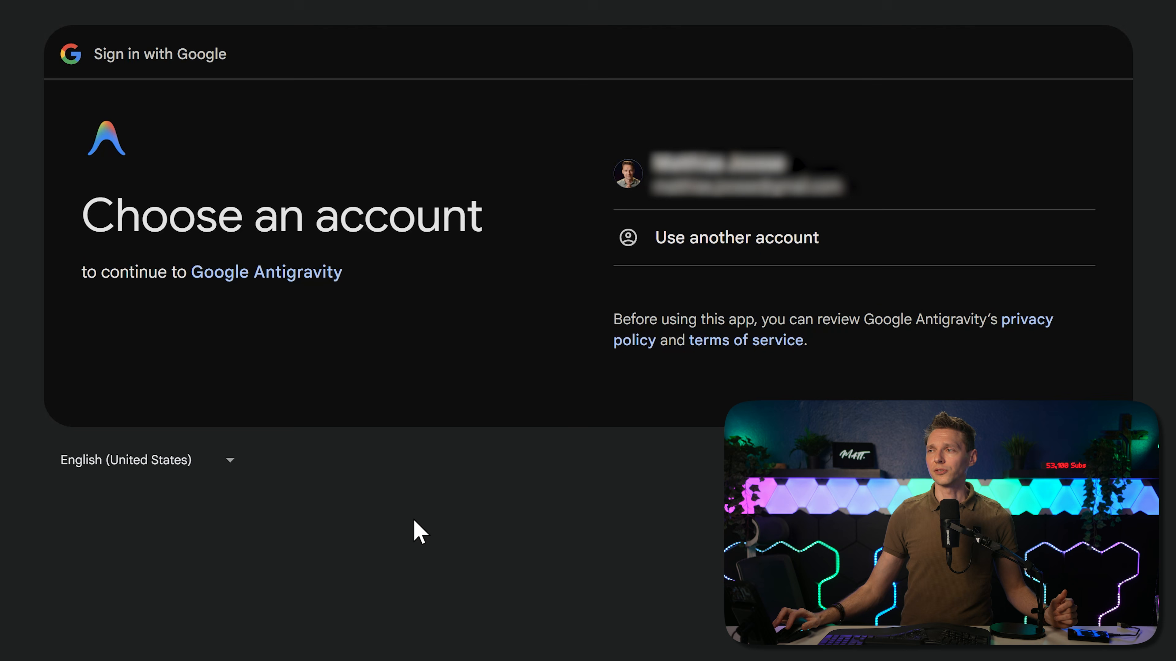
- Sign in with the existing Google account, return to Antigravity and complete its Terms of Use page
{"action": "left_click", "coordinate": [740, 174]}
{"action": "left_click", "coordinate": [894, 398]}
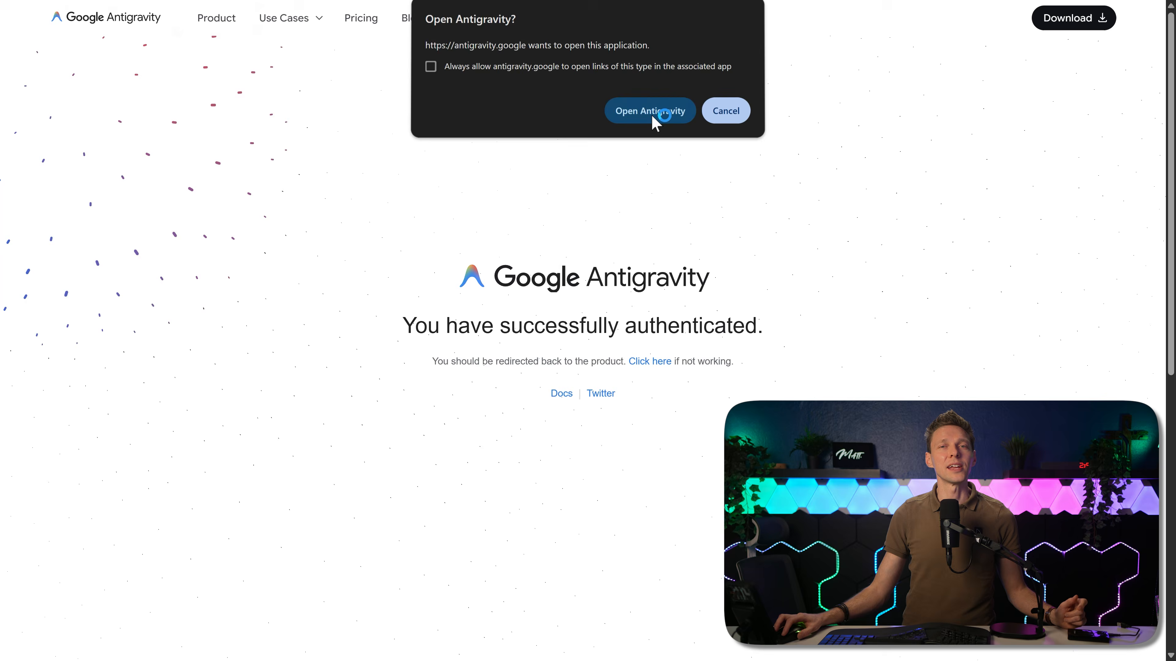
{"action": "left_click", "coordinate": [650, 114]}
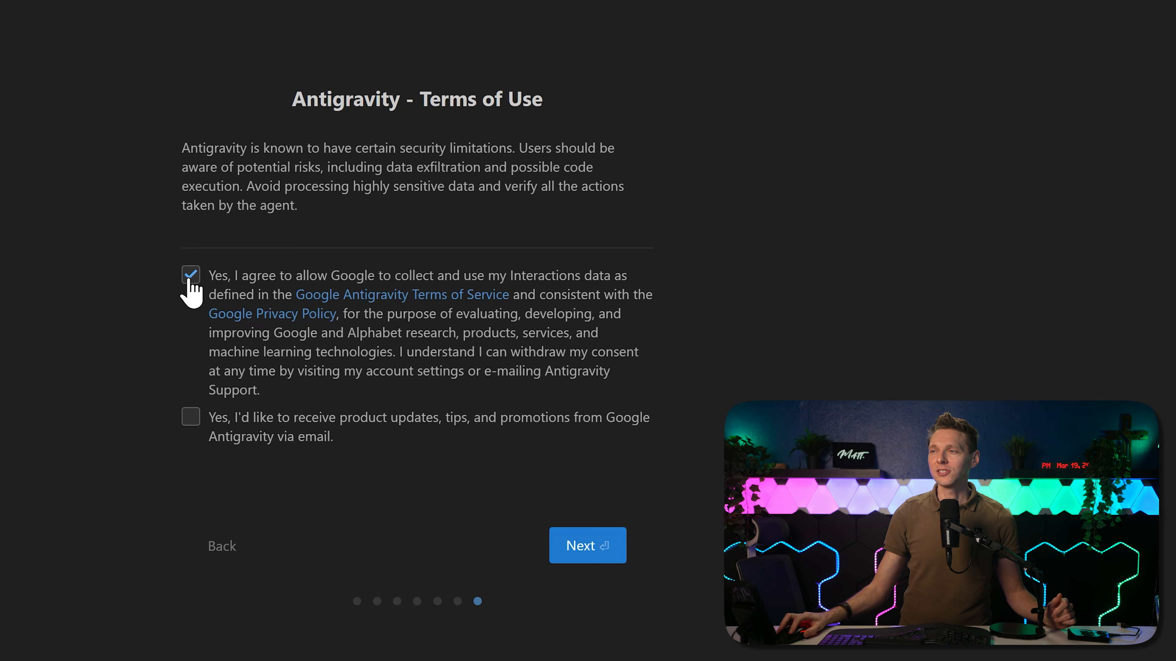
{"action": "left_click", "coordinate": [606, 542]}
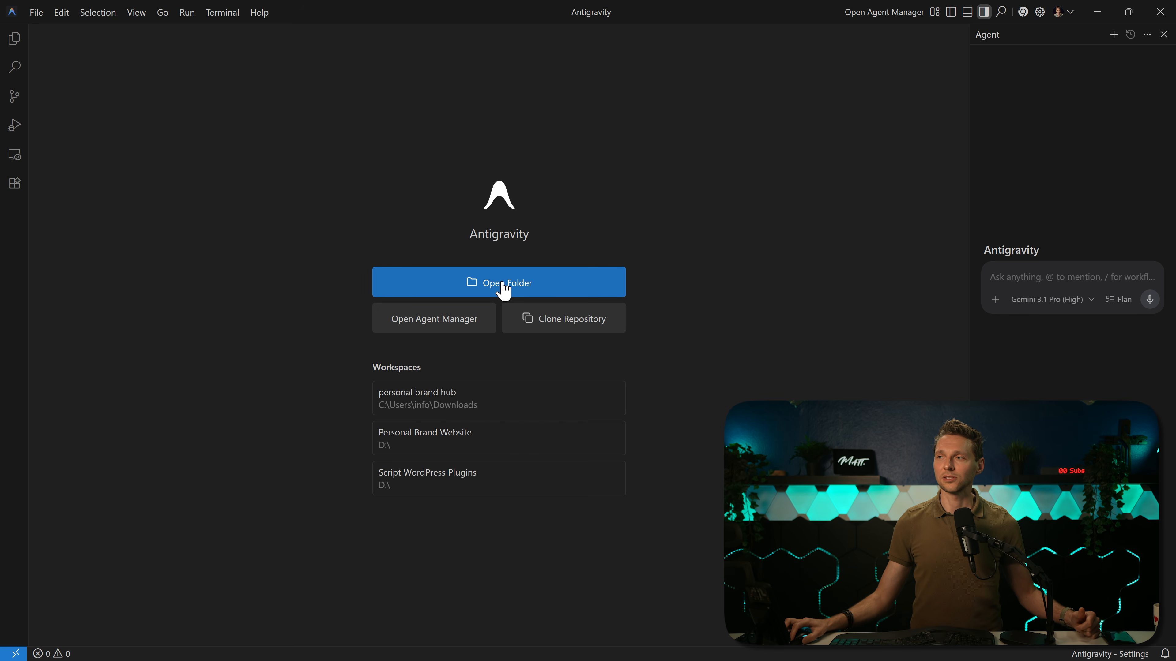
- Open the Personal Brand Hub Website folder from Downloads as the workspace, trust its authors and expand the exported stitch_matt_tutorials_brand_hub folder
{"action": "left_click", "coordinate": [502, 281]}
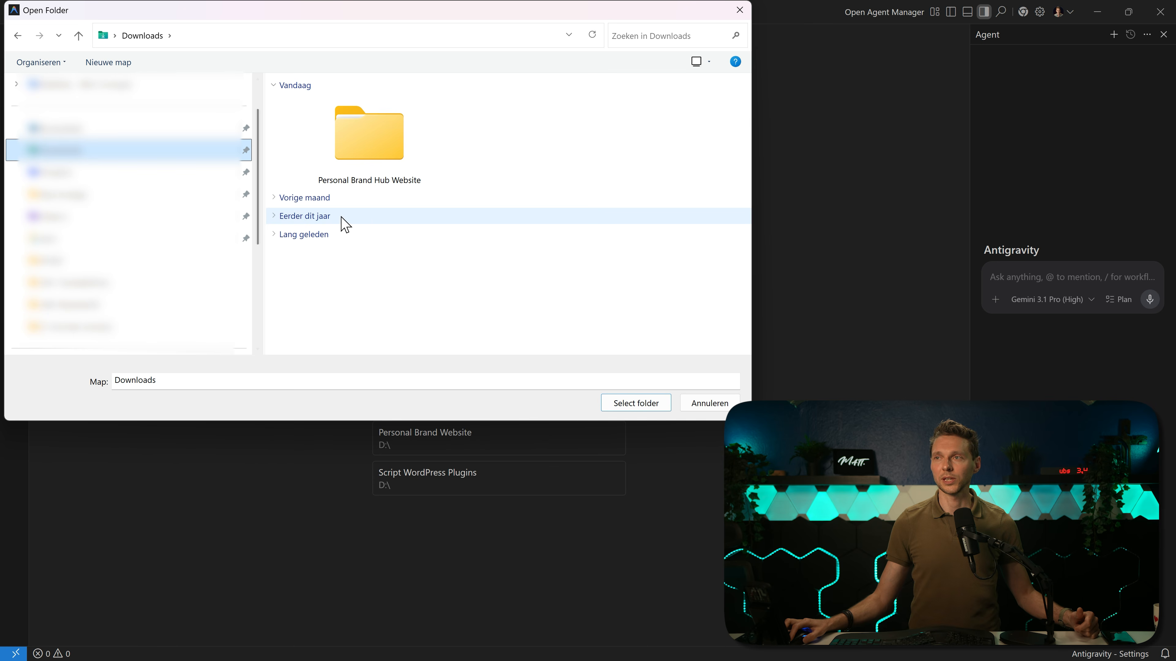
{"action": "left_click", "coordinate": [393, 163]}
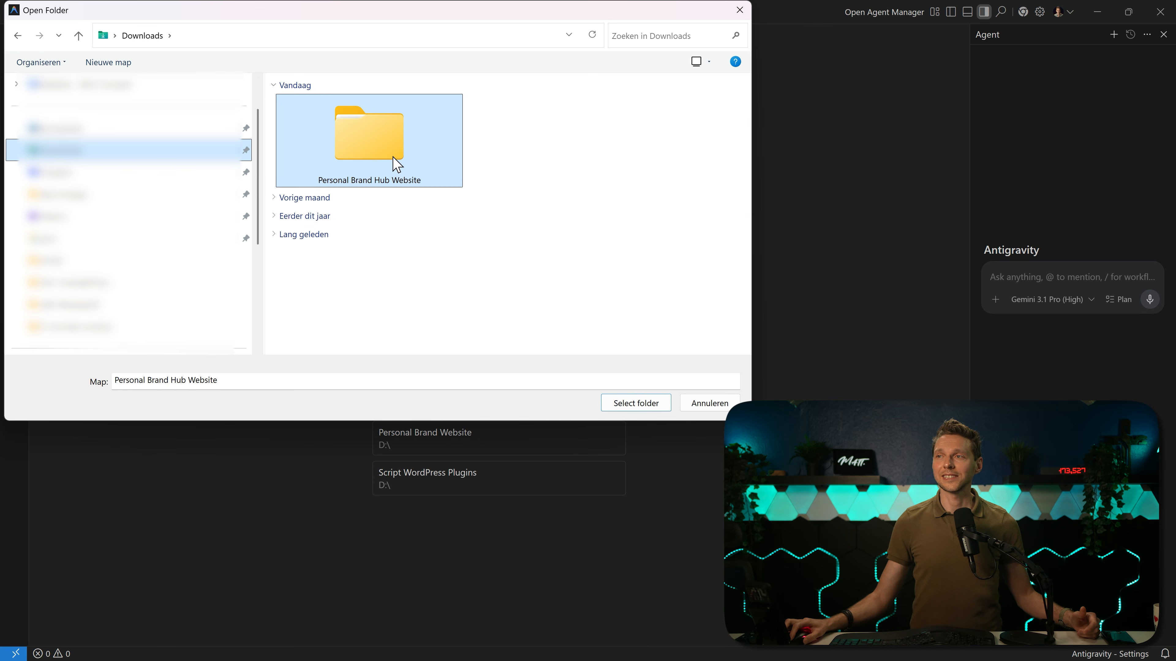
{"action": "left_click", "coordinate": [633, 407]}
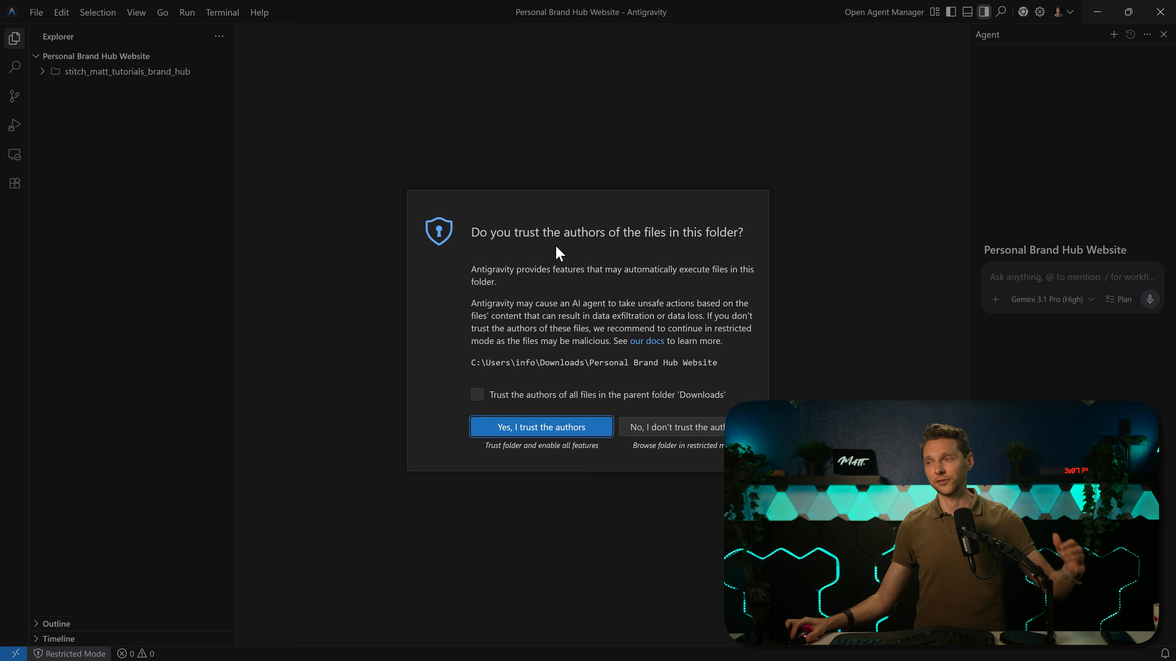
{"action": "left_click", "coordinate": [537, 431]}
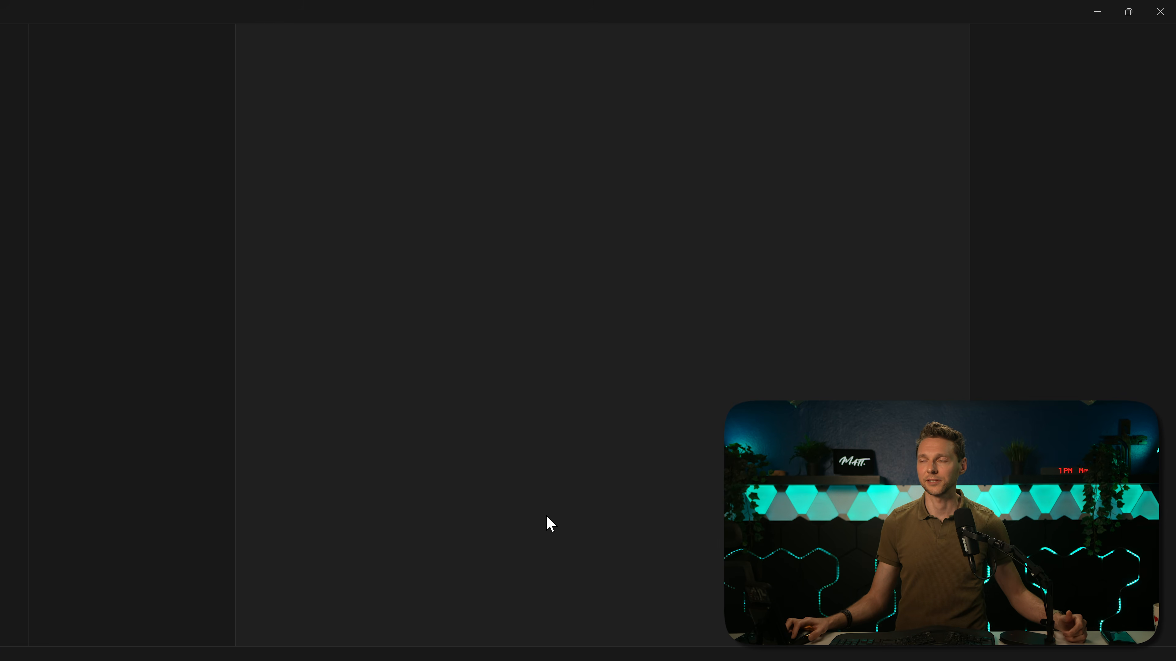
{"action": "left_click", "coordinate": [45, 71]}
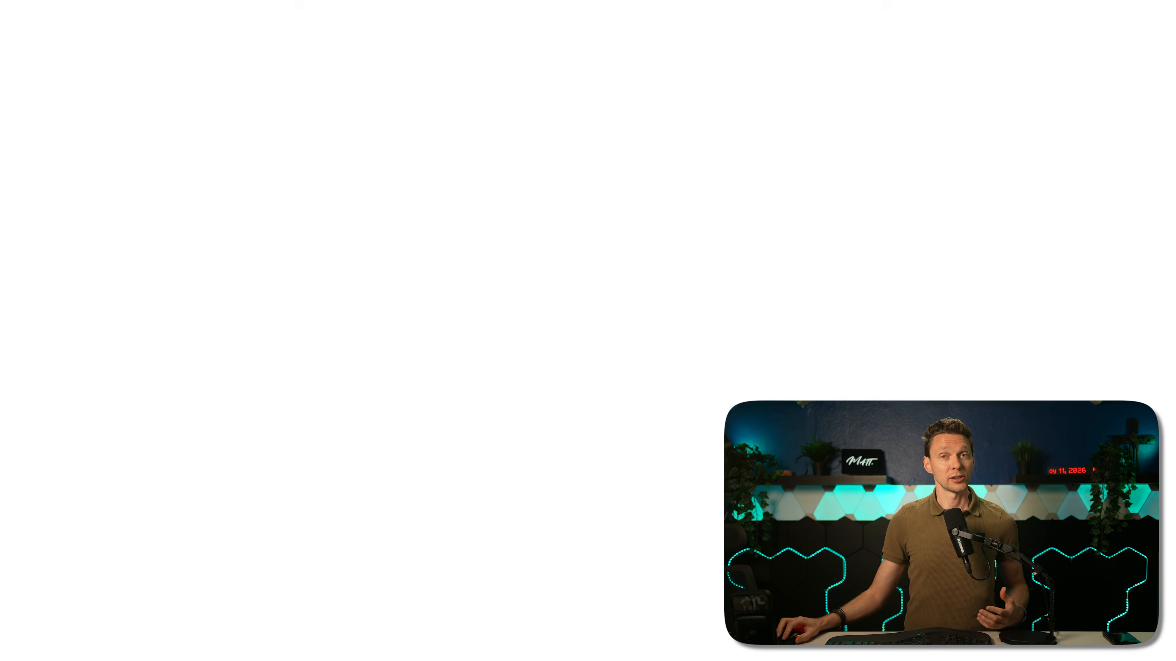
- Submit the Antigravity master prompt for a static Next.js, Tailwind CSS and TypeScript site to the agent, using Claude Sonnet 4.6 (Thinking)
{"action": "scroll", "coordinate": [1063, 238], "scroll_direction": "down", "scroll_amount": 5}
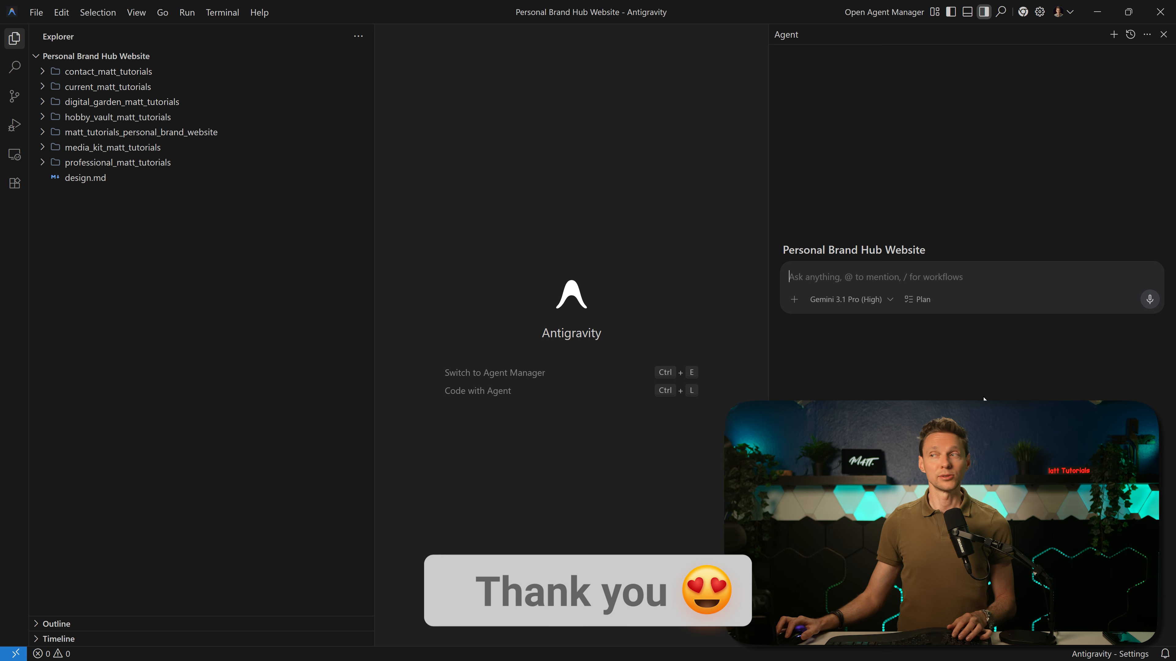
{"action": "key", "text": "ctrl+v"}
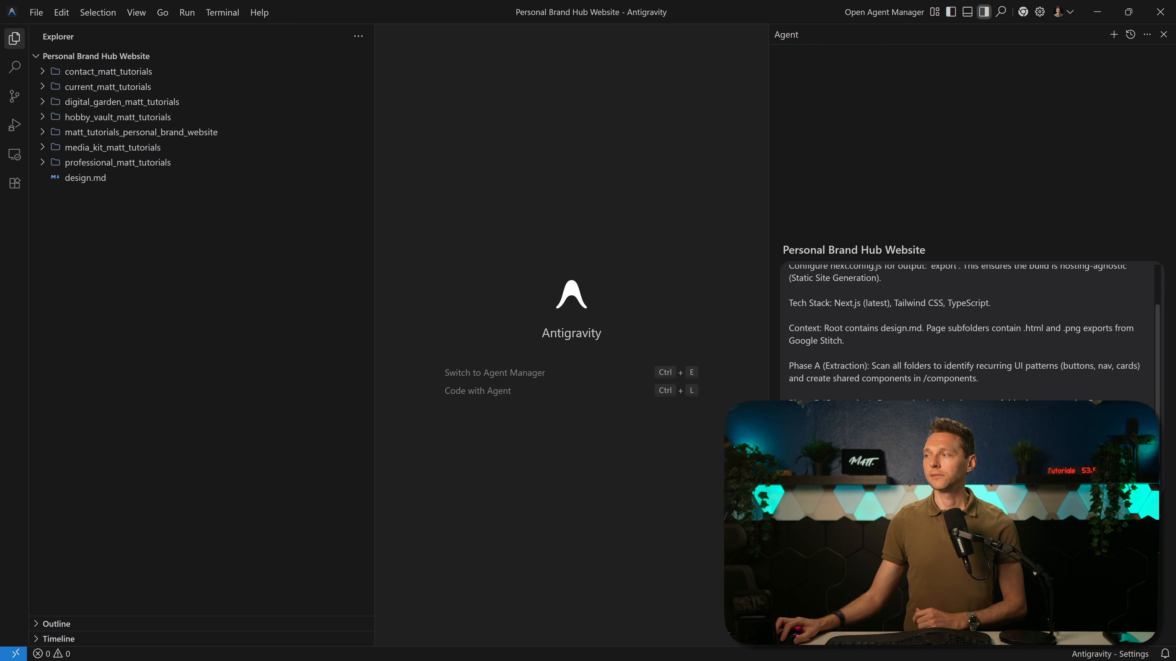
{"action": "key", "text": "Return"}
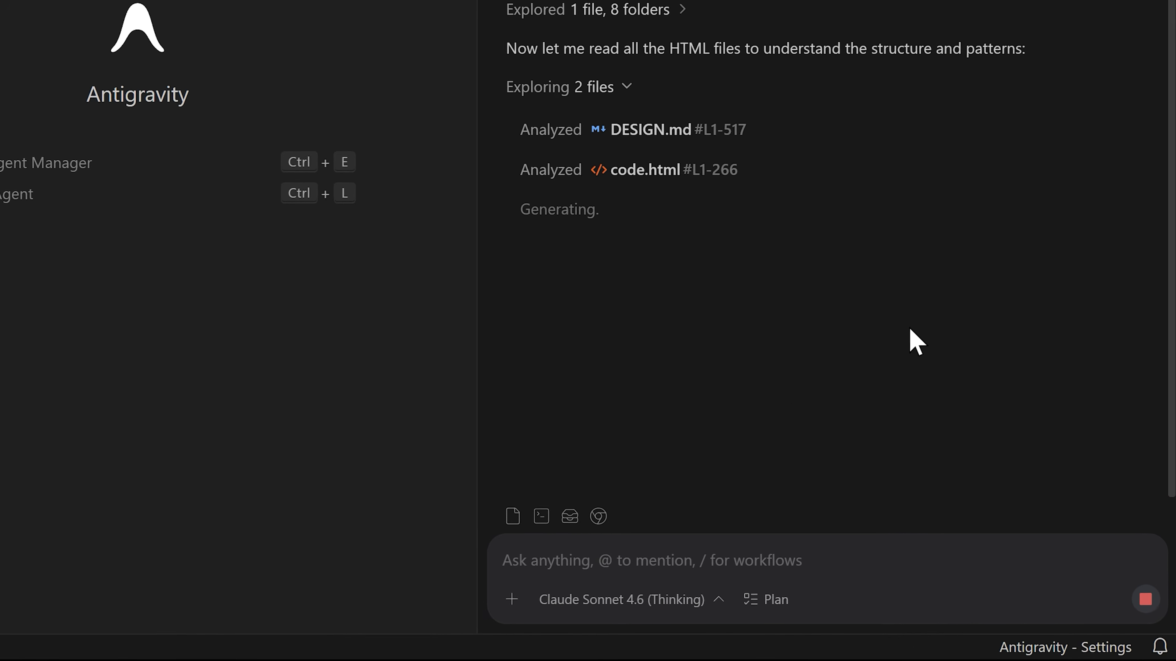
{"action": "left_click", "coordinate": [611, 601]}
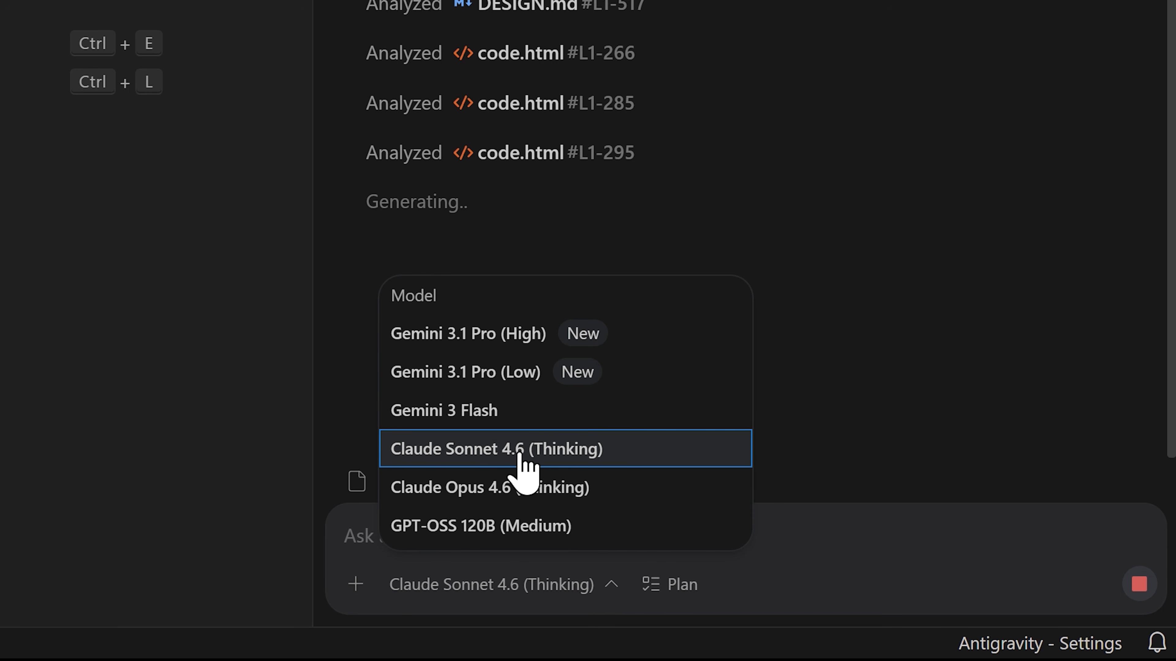
{"action": "left_click_drag", "start_coordinate": [782, 199], "coordinate": [829, 121]}
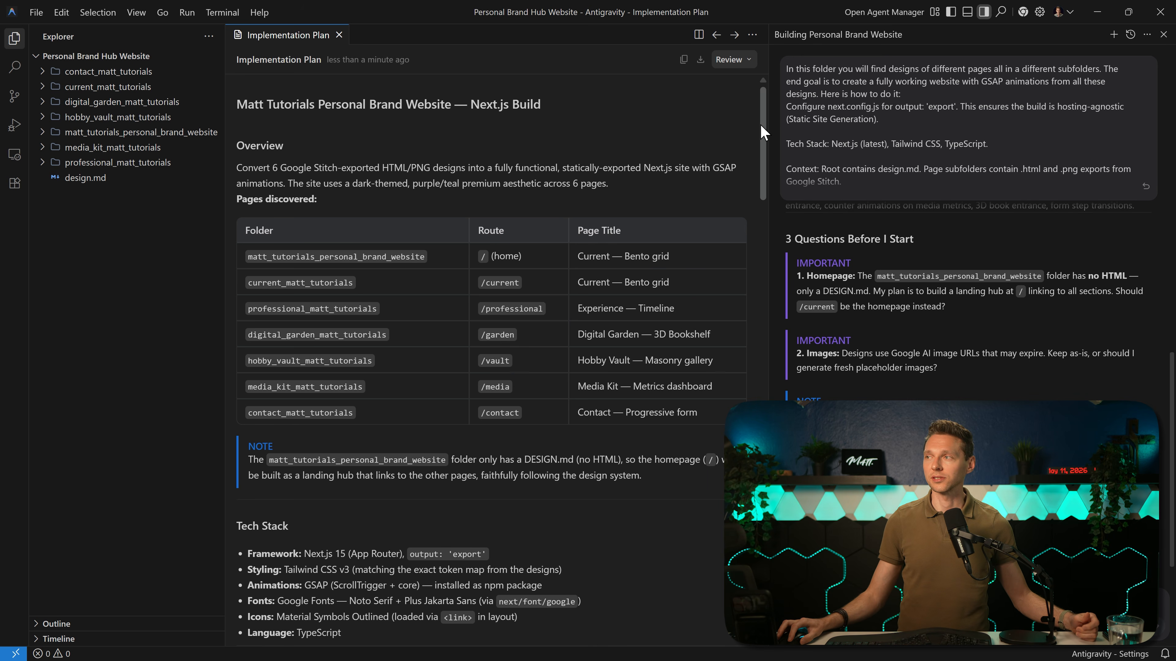
- Answer the implementation plan's open questions with comments, making /current the homepage and replacing the images with placeholders, and submit the review
{"action": "left_click_drag", "start_coordinate": [760, 124], "coordinate": [760, 579]}
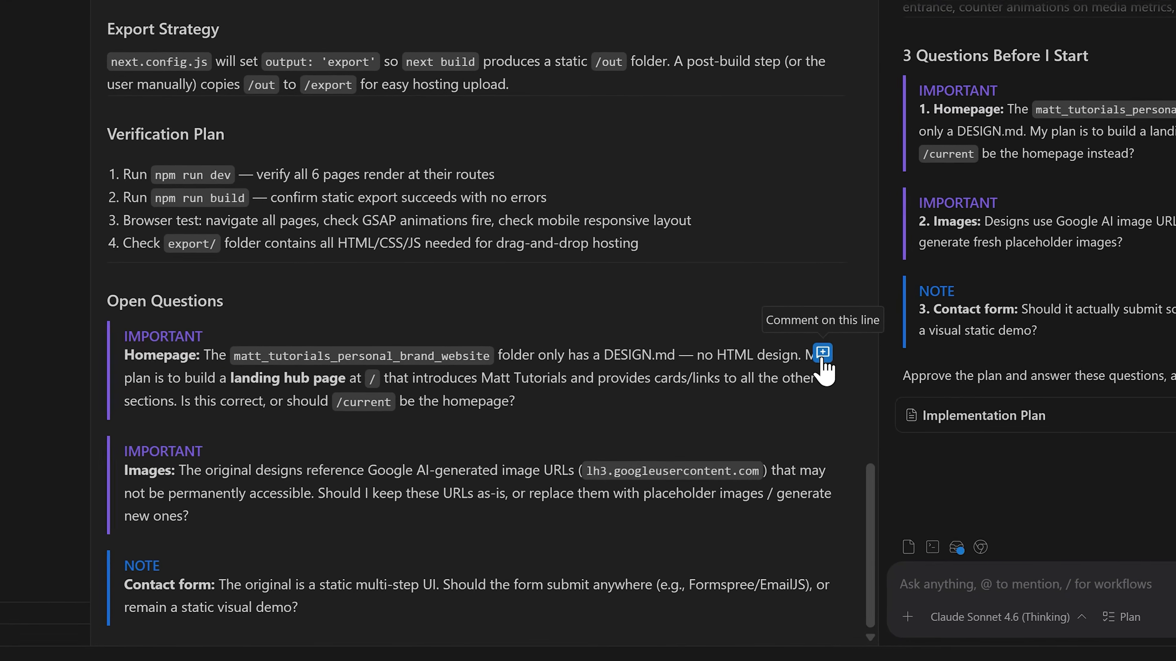
{"action": "left_click", "coordinate": [895, 285]}
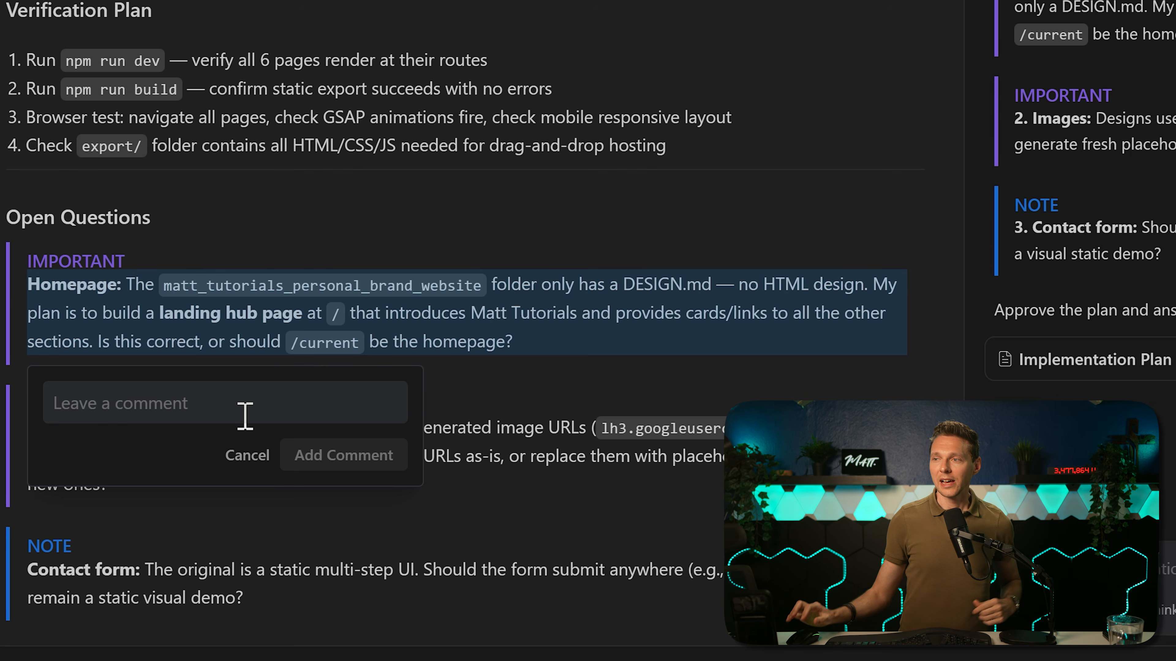
{"action": "type", "text": "/current is the homepage"}
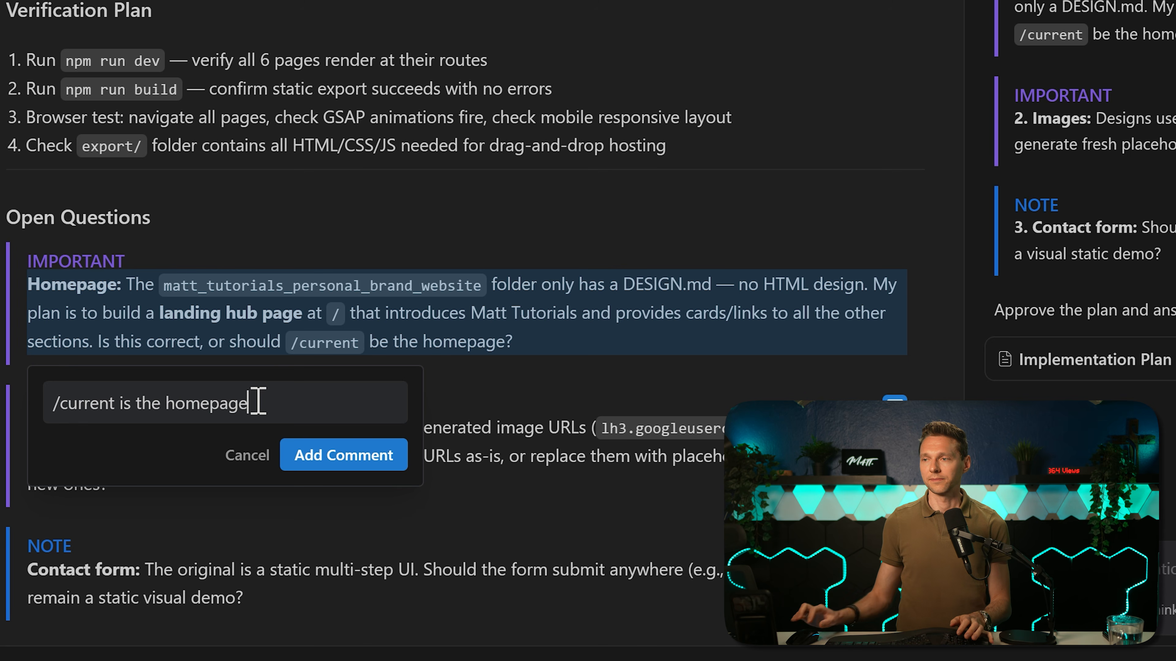
{"action": "left_click", "coordinate": [344, 455]}
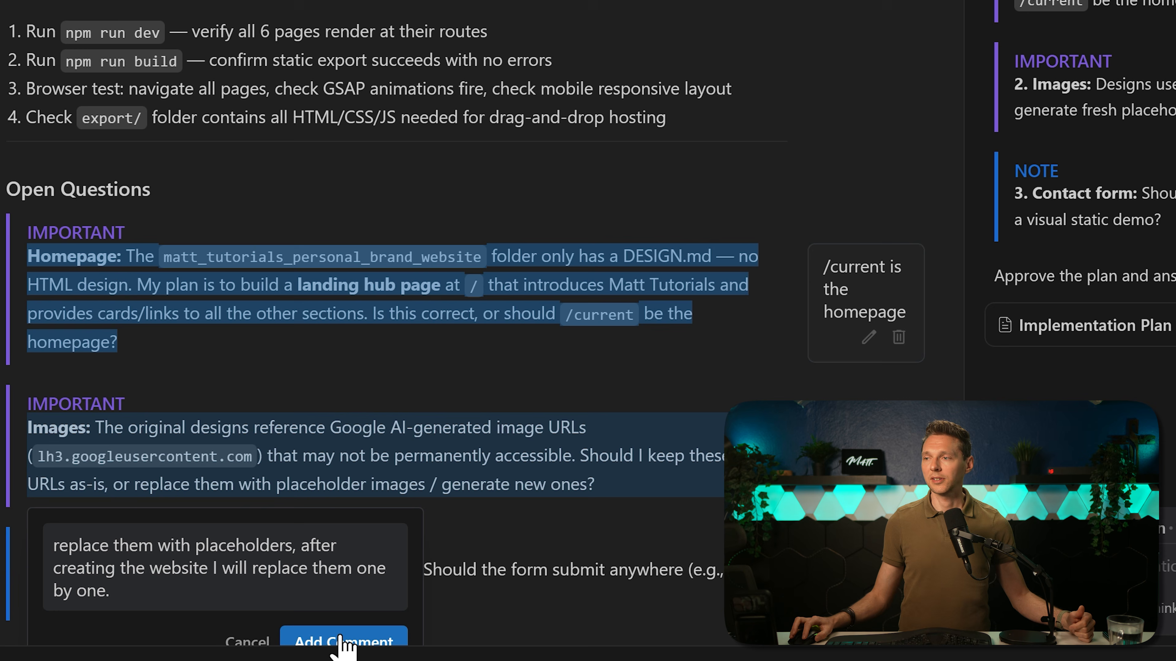
{"action": "left_click", "coordinate": [343, 641]}
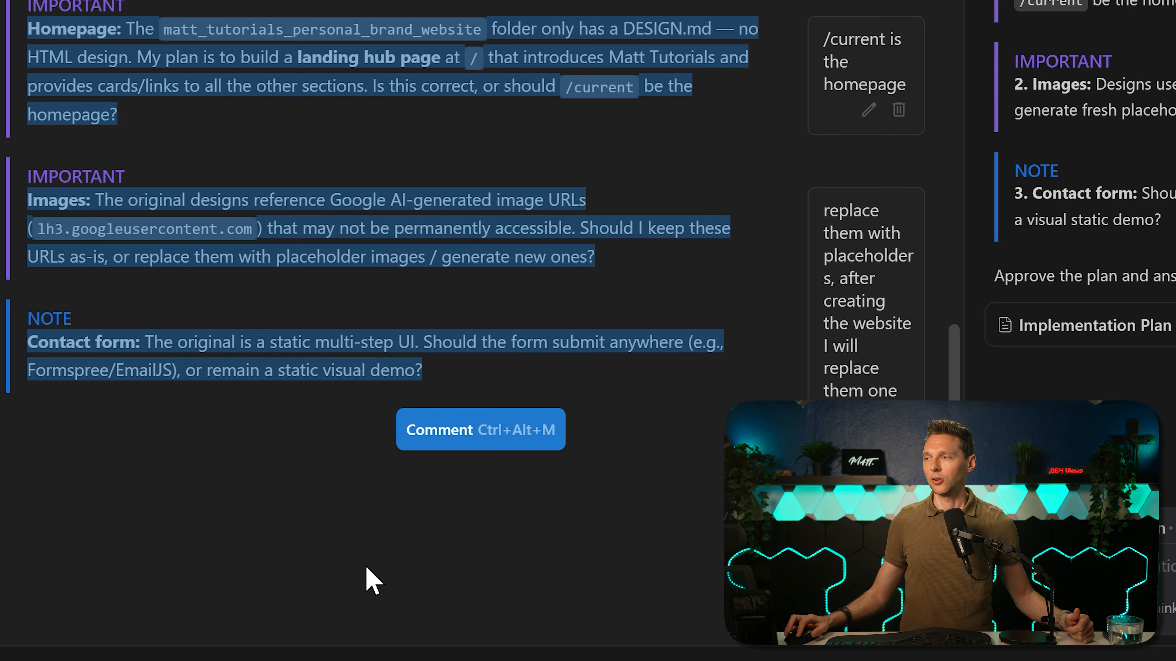
{"action": "scroll", "coordinate": [221, 336], "scroll_direction": "down", "scroll_amount": 3}
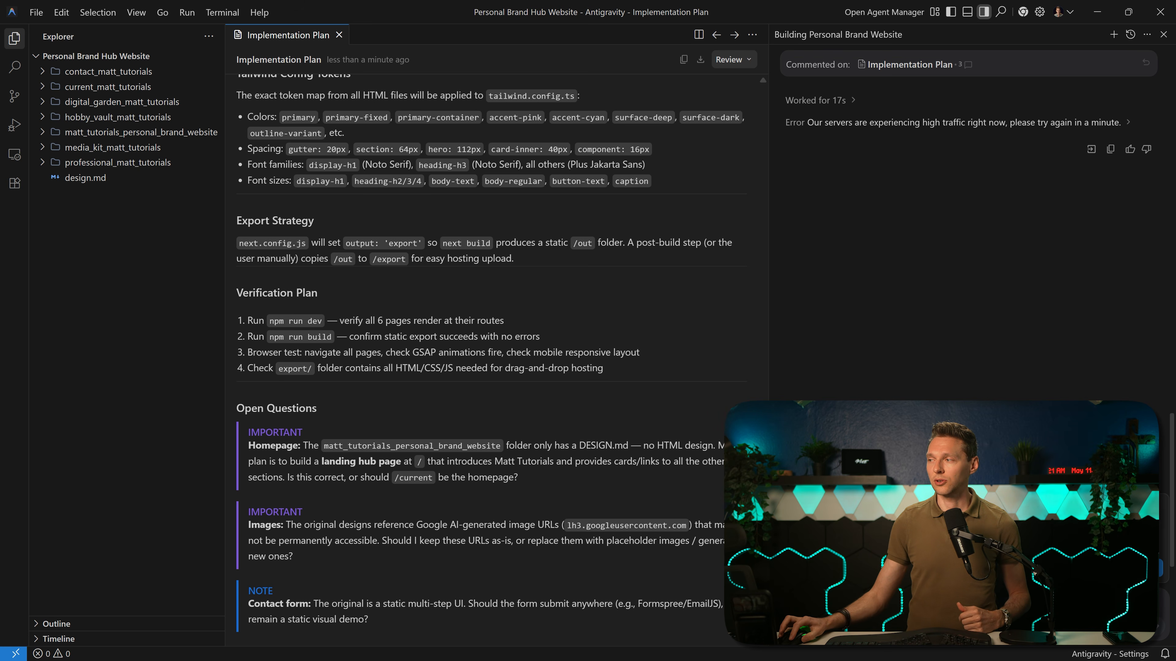
- Have the agent continue the website build, review page.tsx and accept all file changes, and open the generated export folder
{"action": "left_click", "coordinate": [1158, 579]}
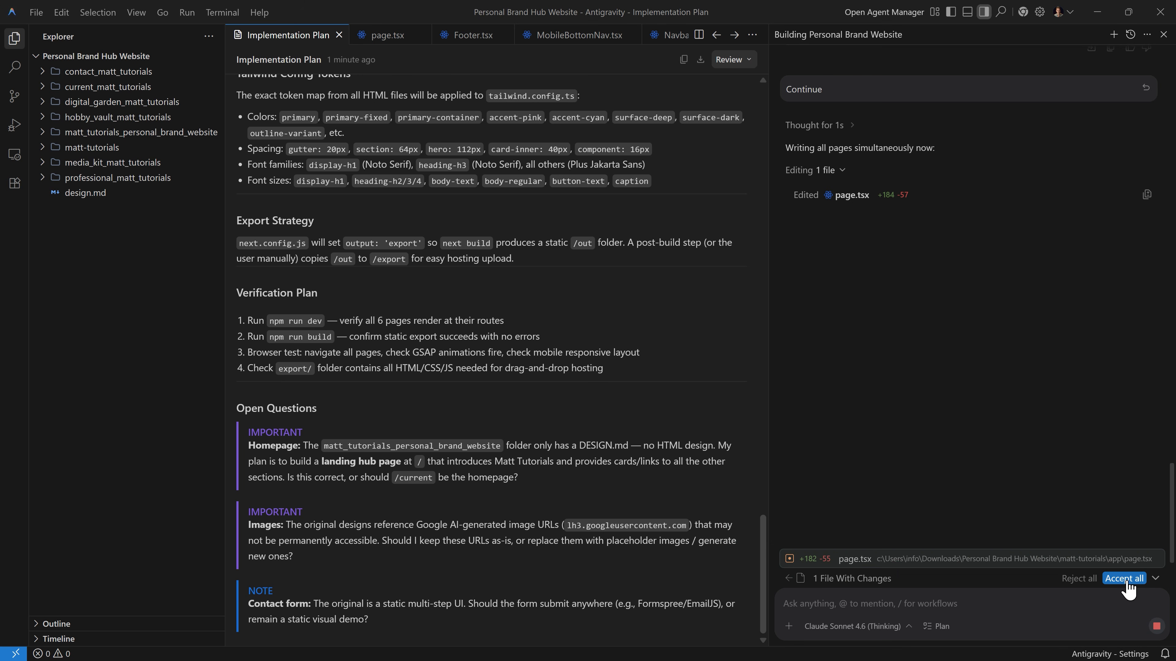
{"action": "left_click", "coordinate": [915, 560]}
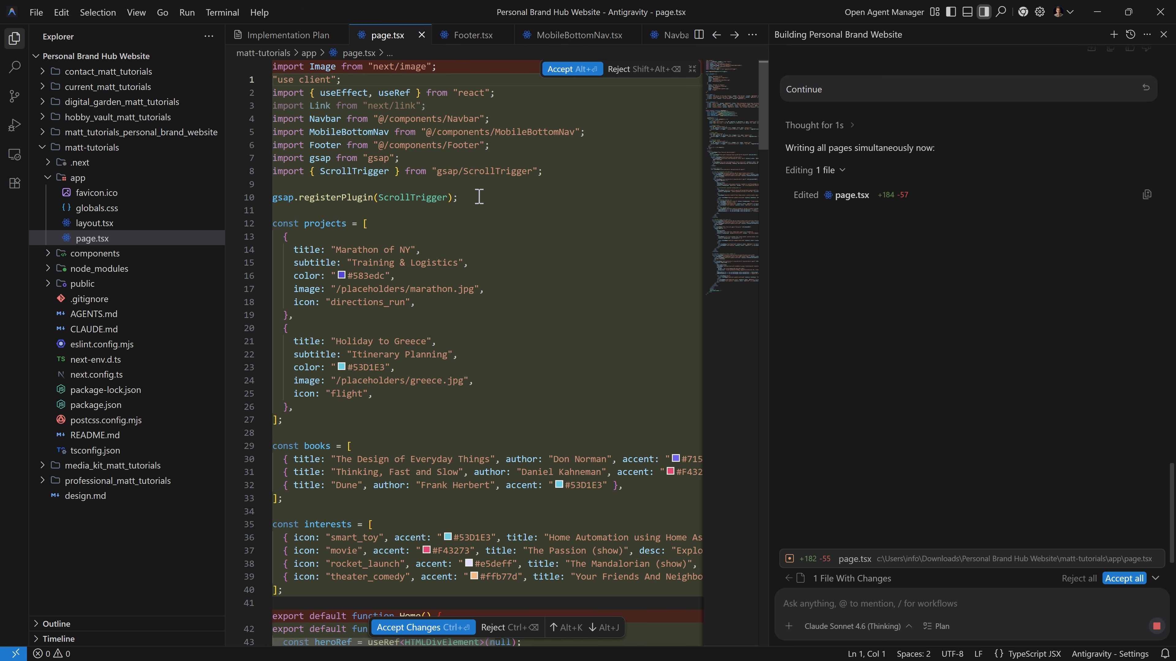
{"action": "left_click_drag", "start_coordinate": [761, 111], "coordinate": [776, 281]}
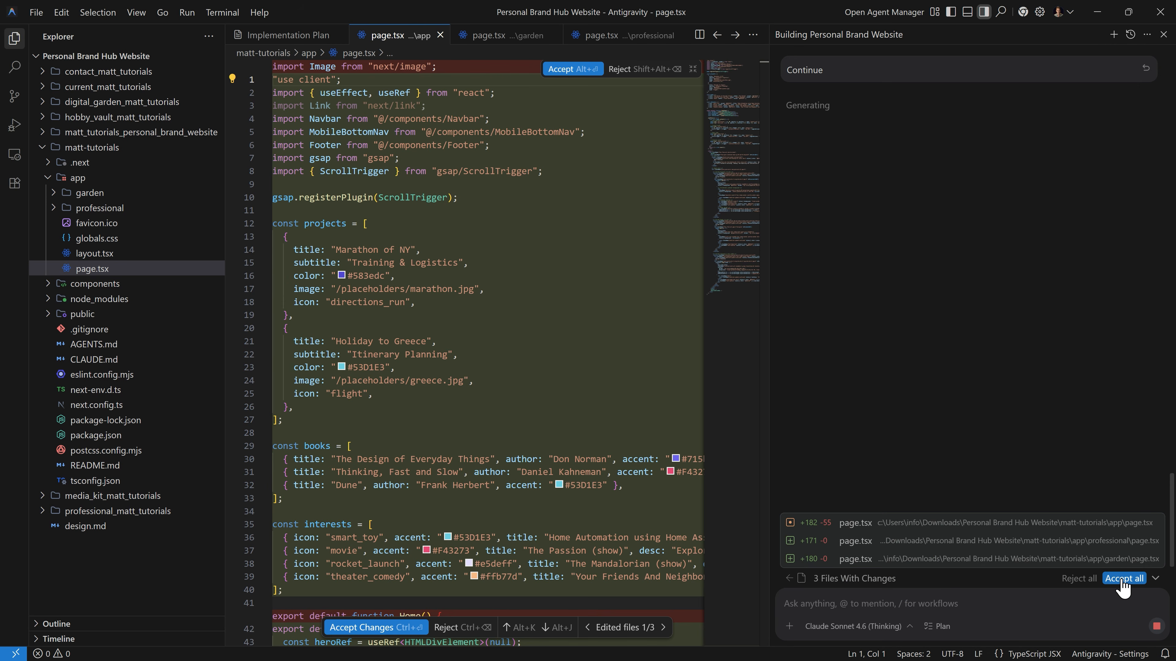
{"action": "left_click", "coordinate": [1123, 578]}
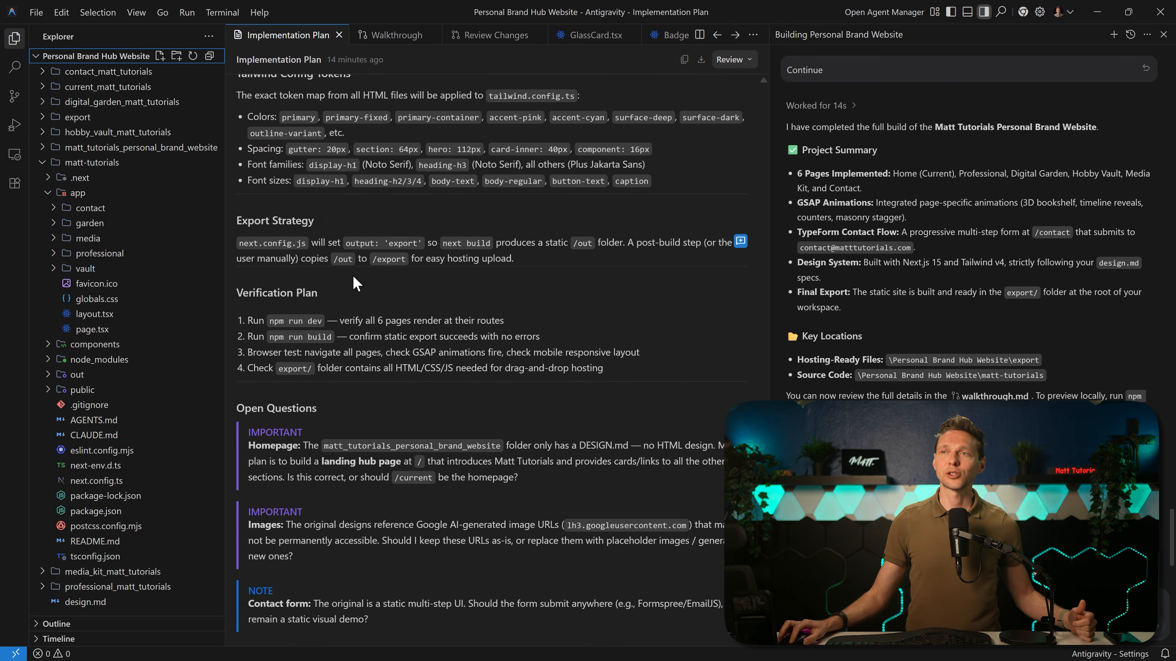
{"action": "left_click", "coordinate": [80, 120]}
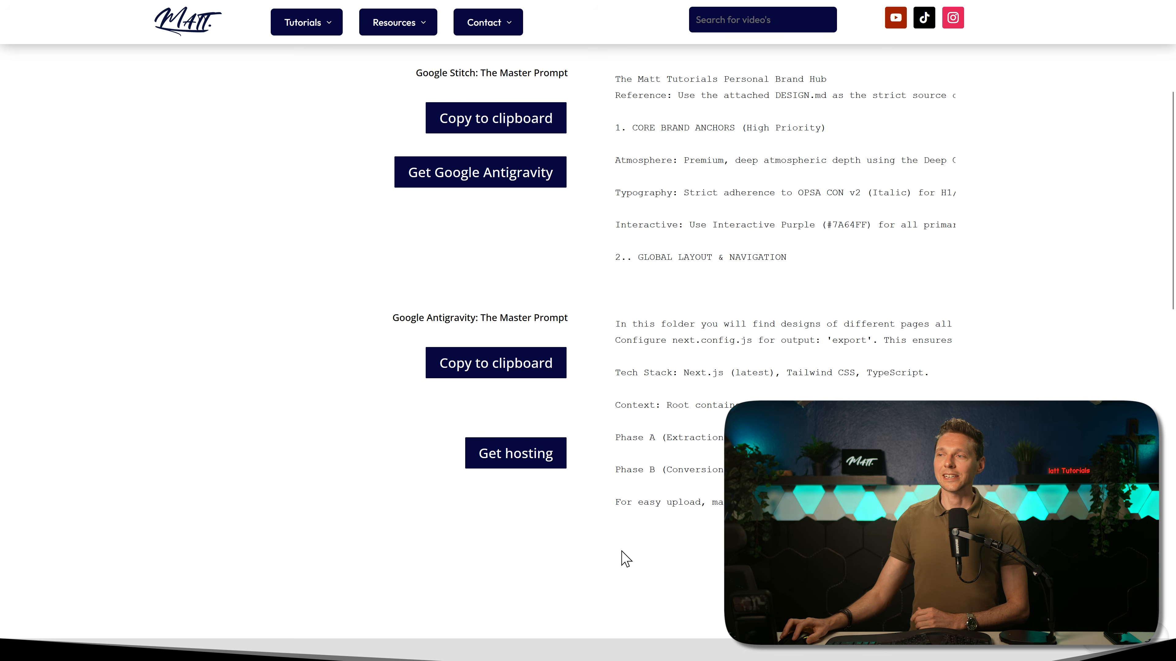
- Open the Hostinger discount page from the tutorial's hosting link, copy the discount code and go to the offer
{"action": "left_click", "coordinate": [540, 464]}
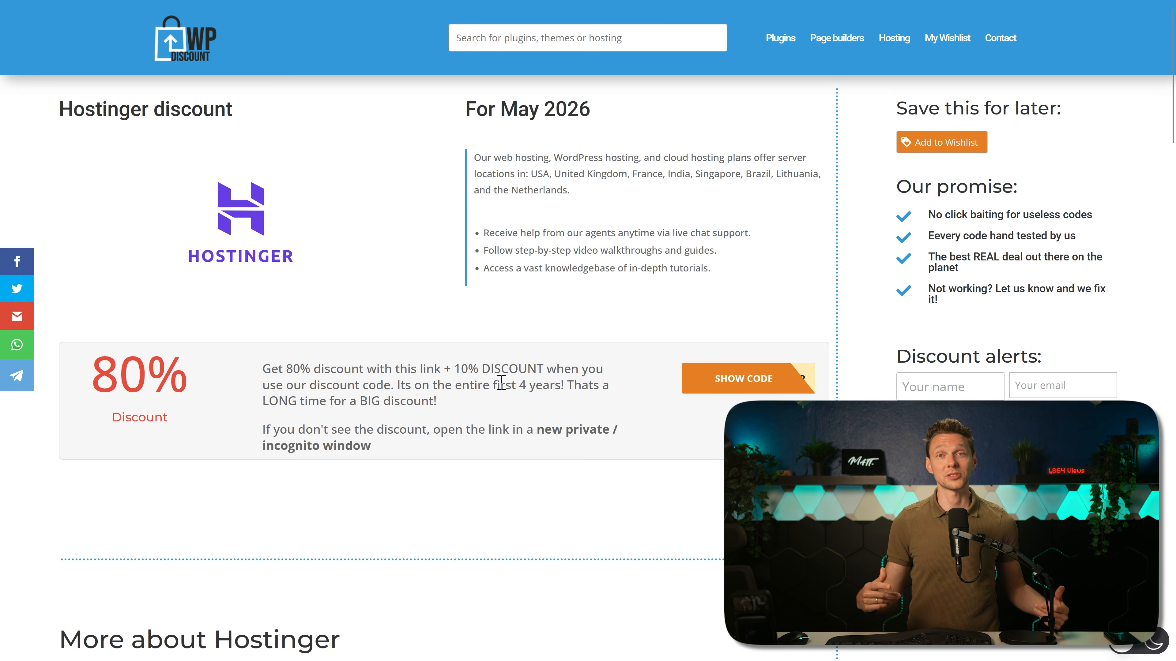
{"action": "left_click", "coordinate": [726, 377]}
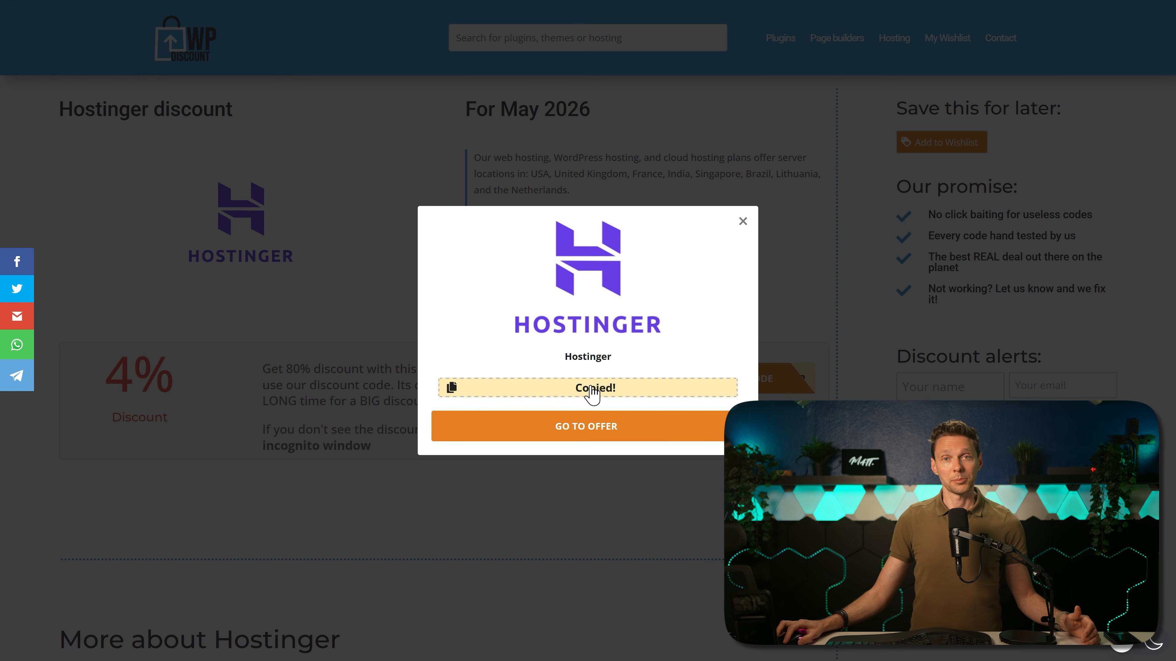
{"action": "left_click", "coordinate": [585, 433]}
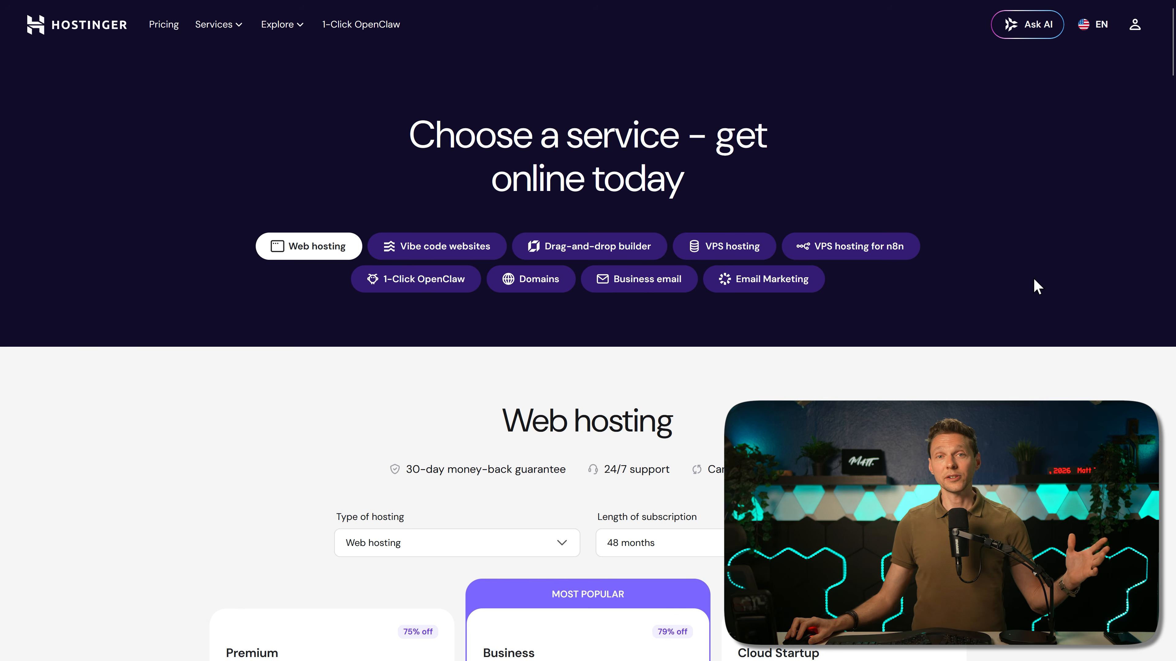
- Compare the web hosting plans, put the 48-month Business plan in the cart and apply the WPDOCTOR coupon code
{"action": "scroll", "coordinate": [1042, 278], "scroll_direction": "down", "scroll_amount": 5}
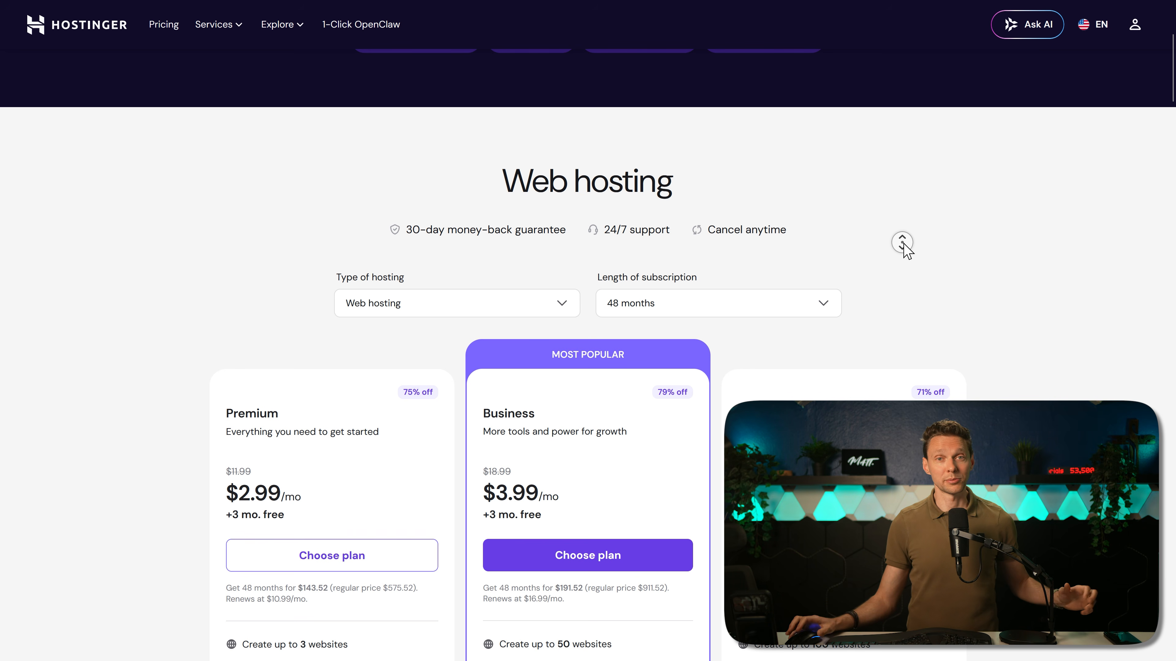
{"action": "scroll", "coordinate": [902, 246], "scroll_direction": "down", "scroll_amount": 4}
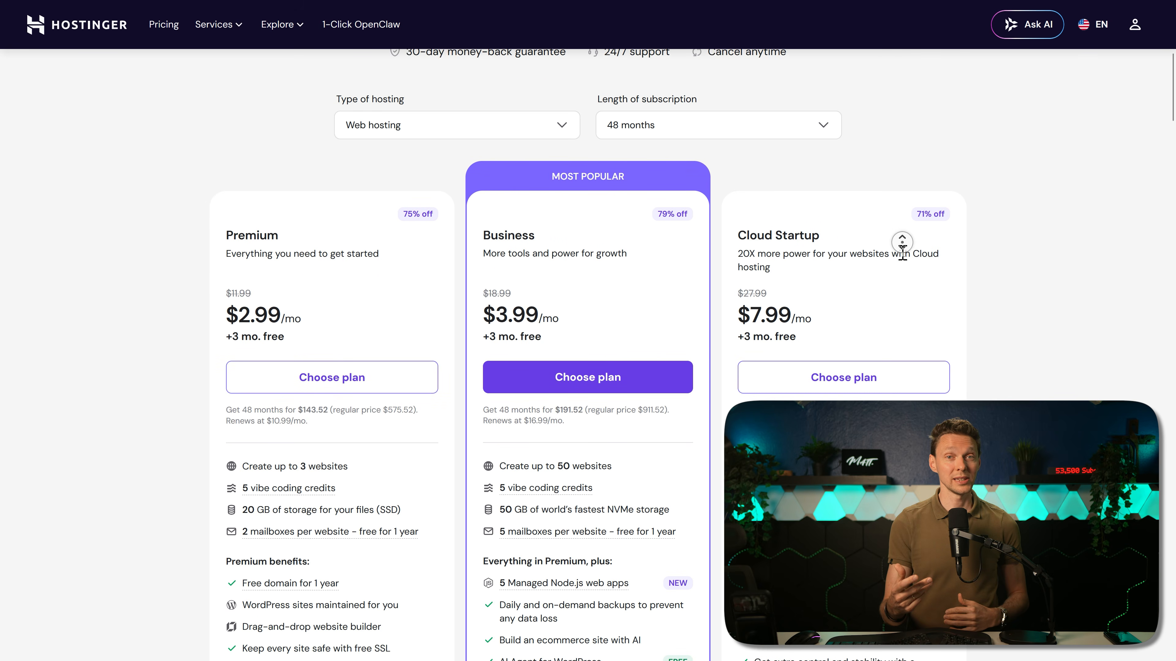
{"action": "scroll", "coordinate": [903, 253], "scroll_direction": "down", "scroll_amount": 1}
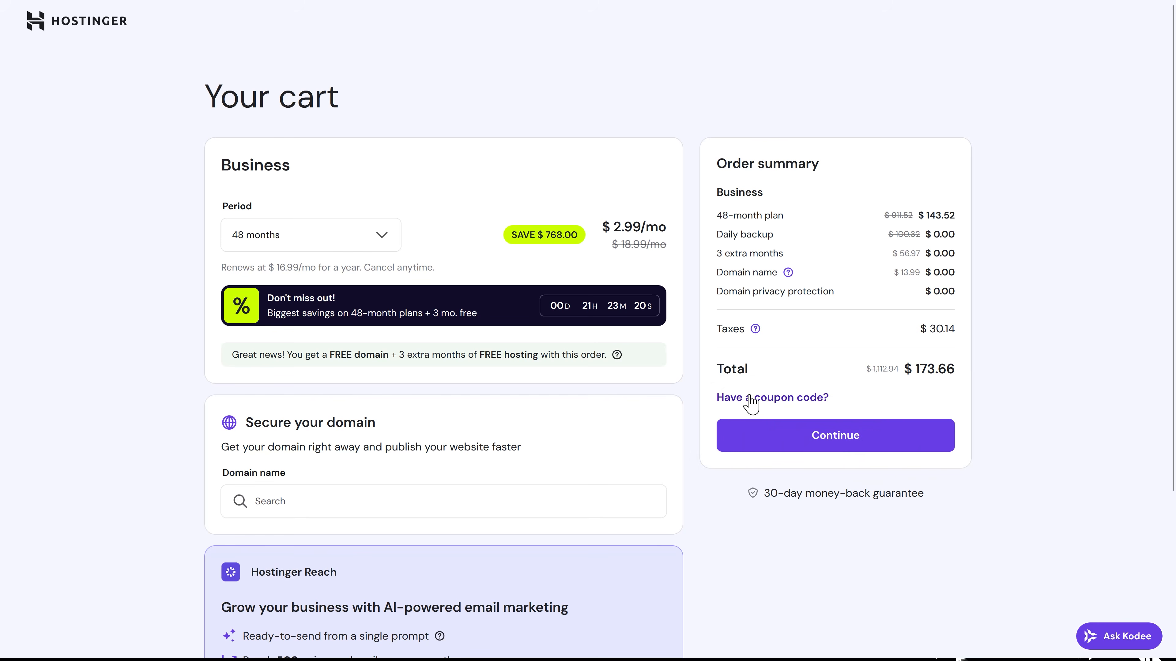
{"action": "left_click", "coordinate": [750, 399]}
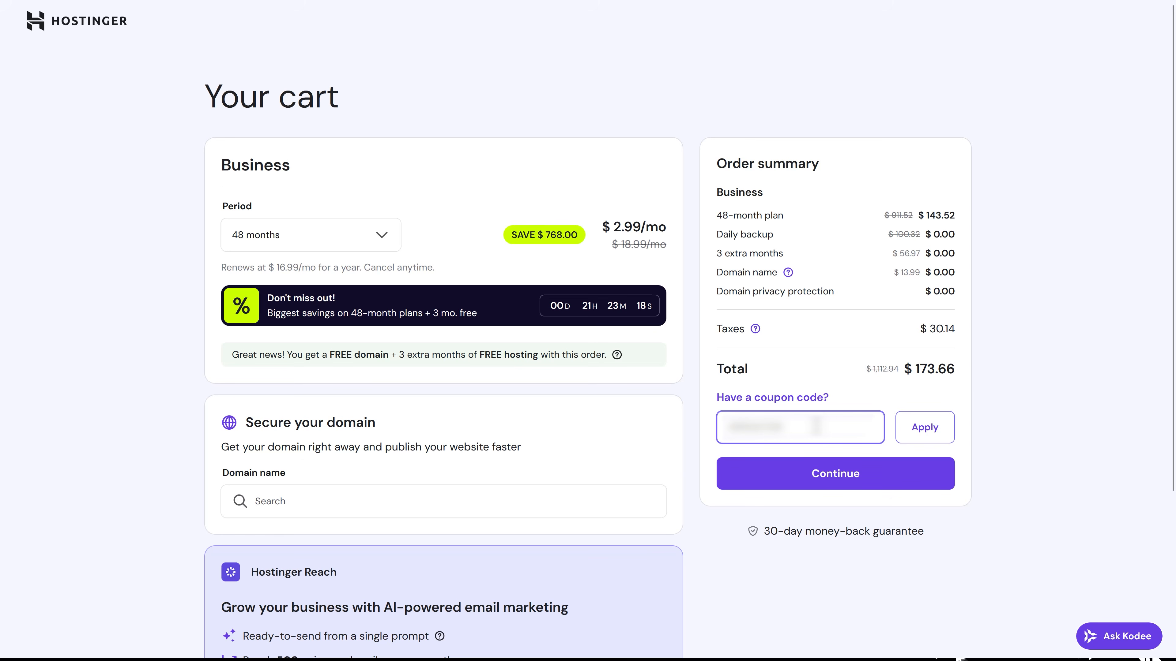
{"action": "left_click", "coordinate": [935, 432]}
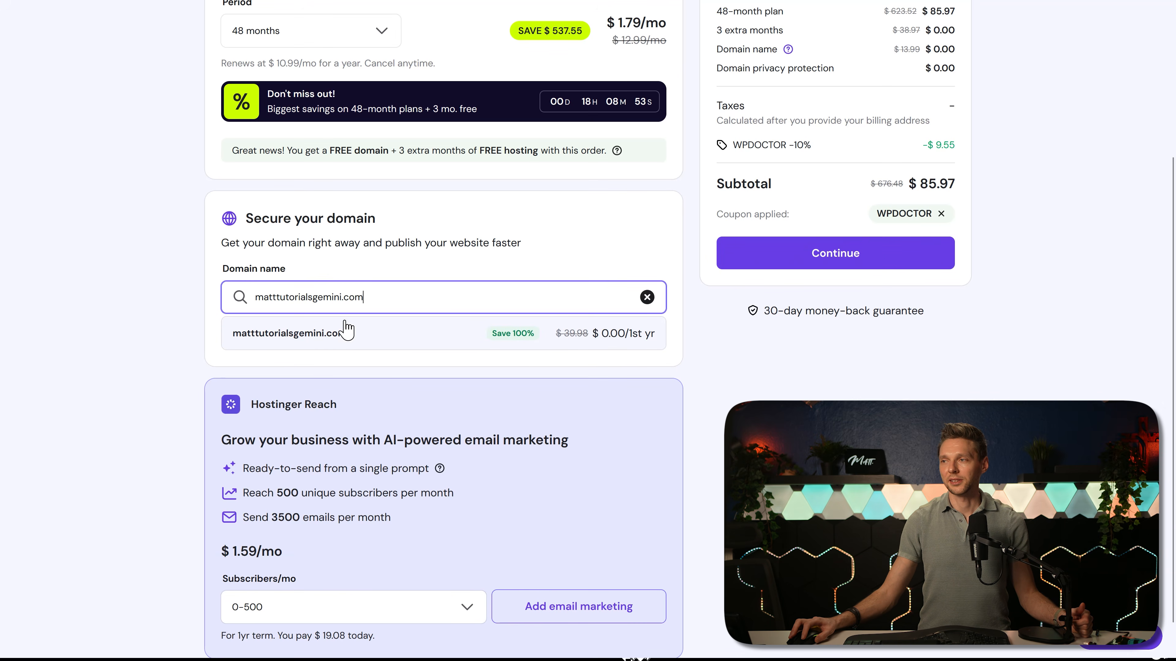
- Add the matttutorialsgemini.com domain to the hosting order and set its registration period to 1 year
{"action": "left_click", "coordinate": [407, 326]}
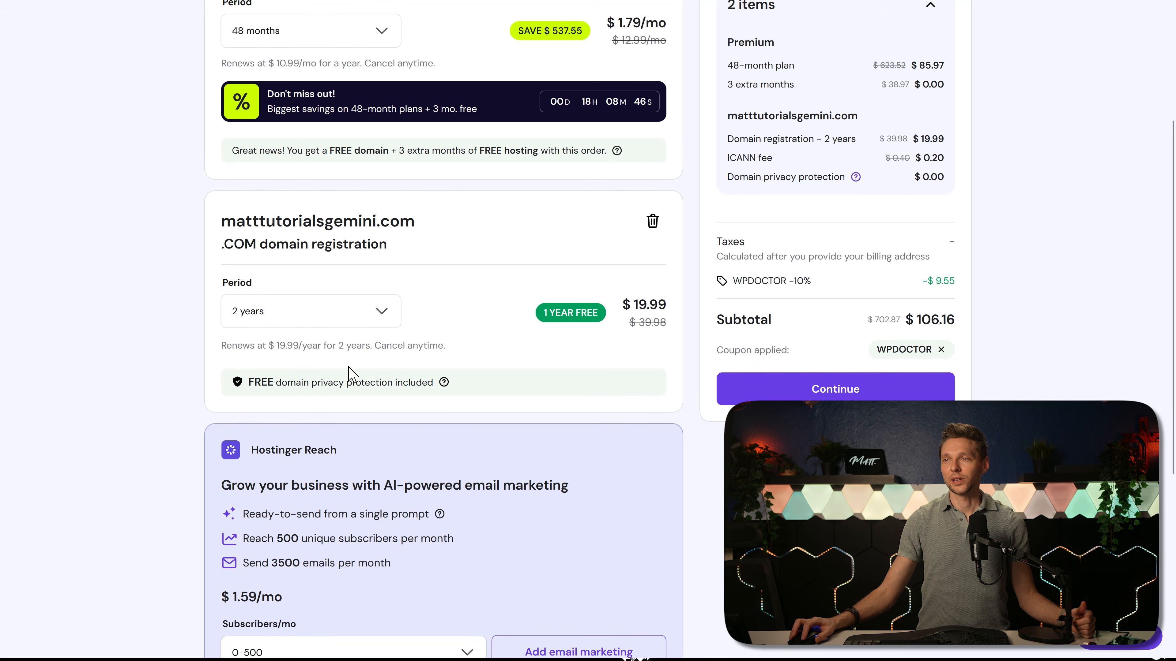
{"action": "left_click", "coordinate": [385, 313]}
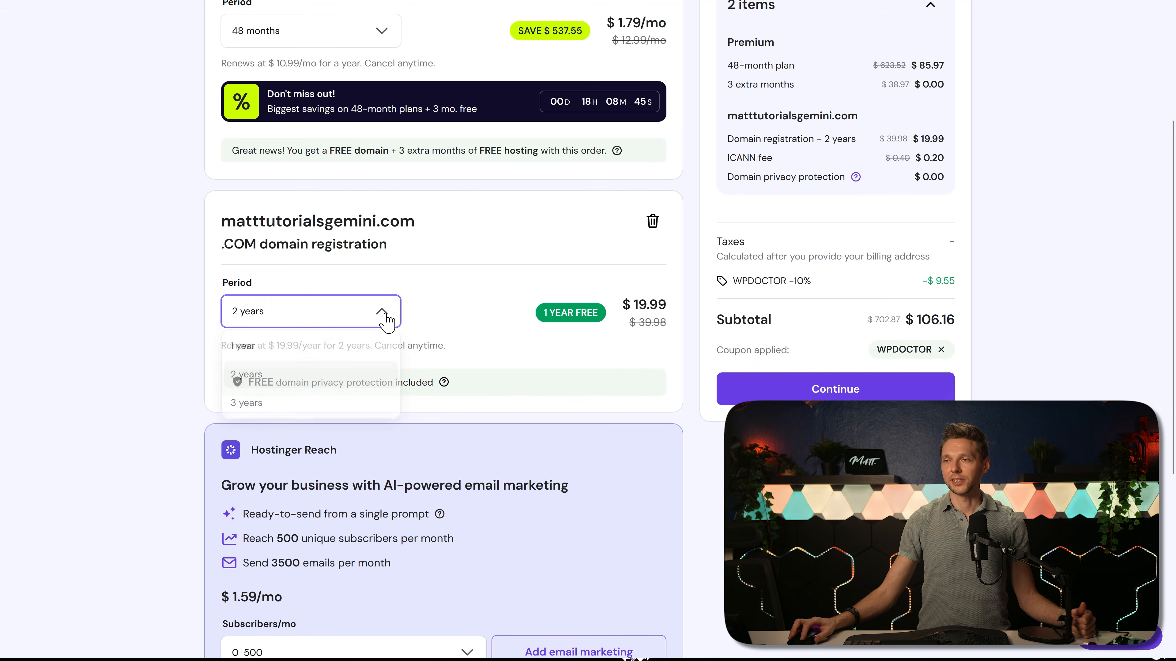
{"action": "left_click", "coordinate": [263, 344]}
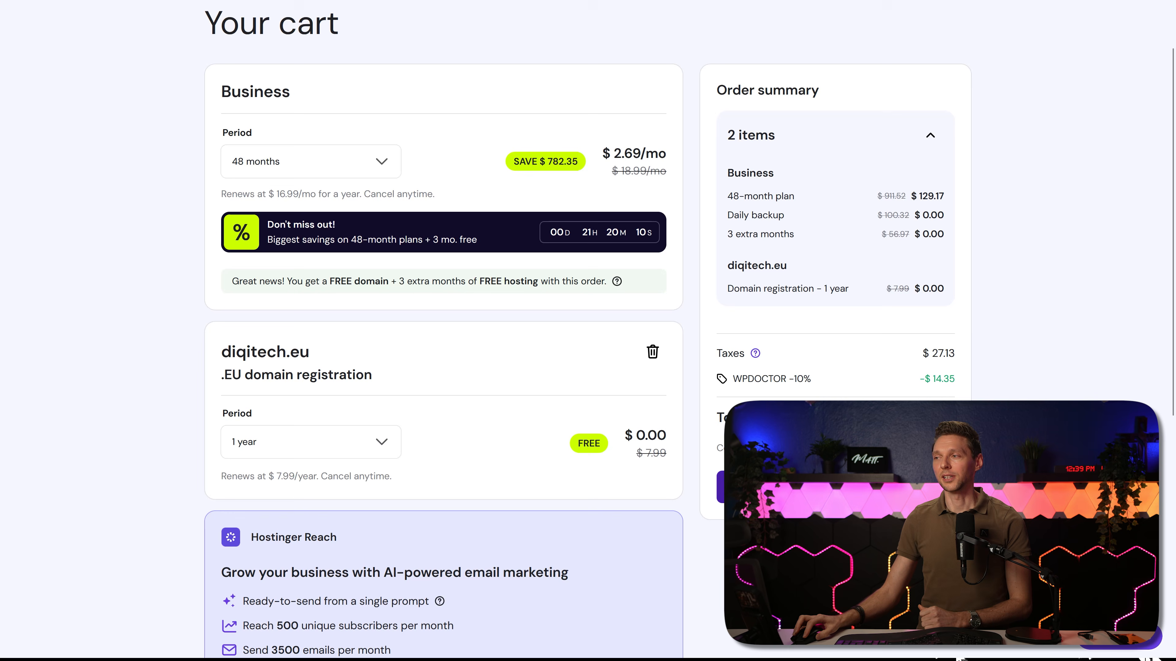
- Check out the hosting order, submit the billing address, complete the payment and start setting up the hosting service
{"action": "left_click", "coordinate": [834, 487]}
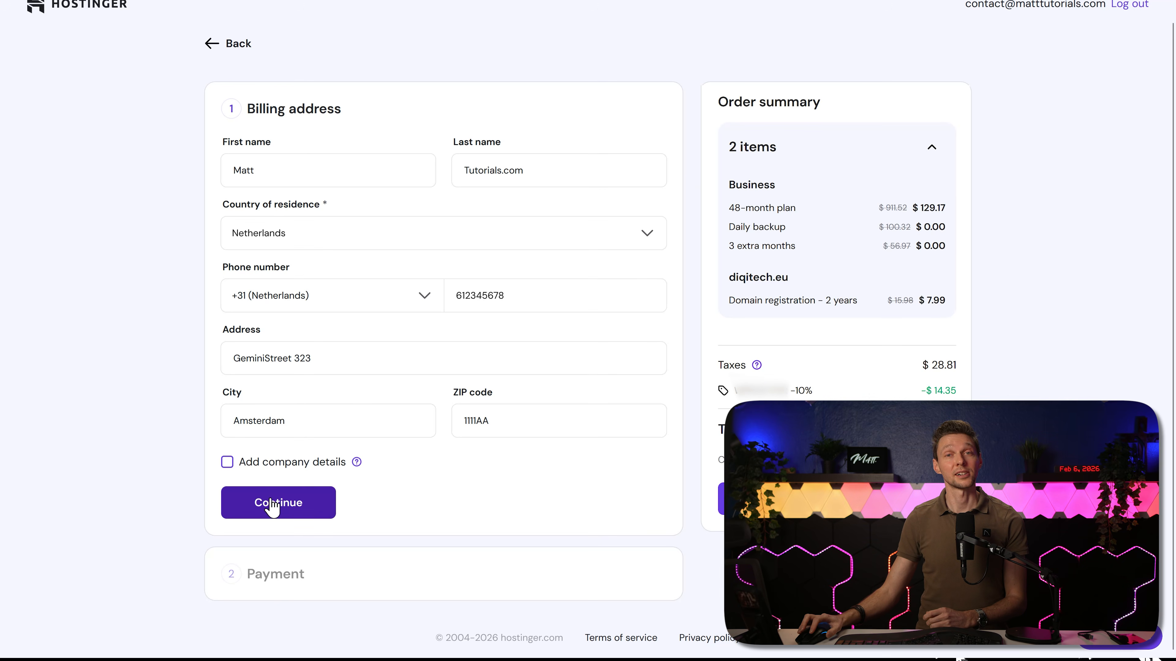
{"action": "left_click", "coordinate": [279, 503]}
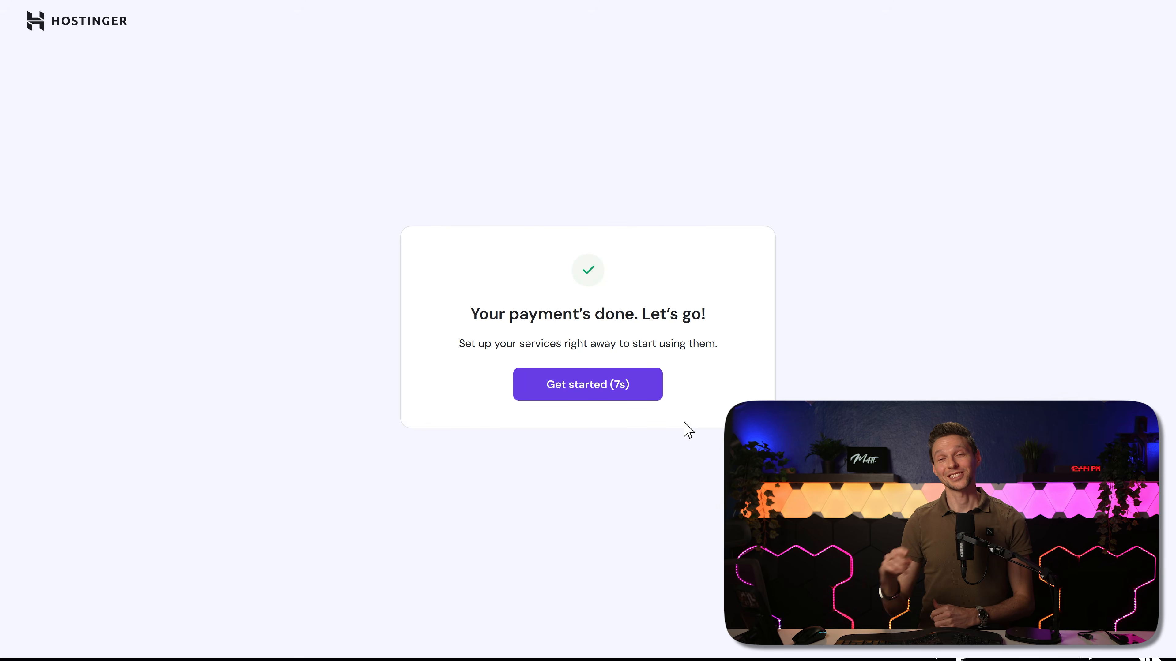
{"action": "left_click", "coordinate": [599, 397]}
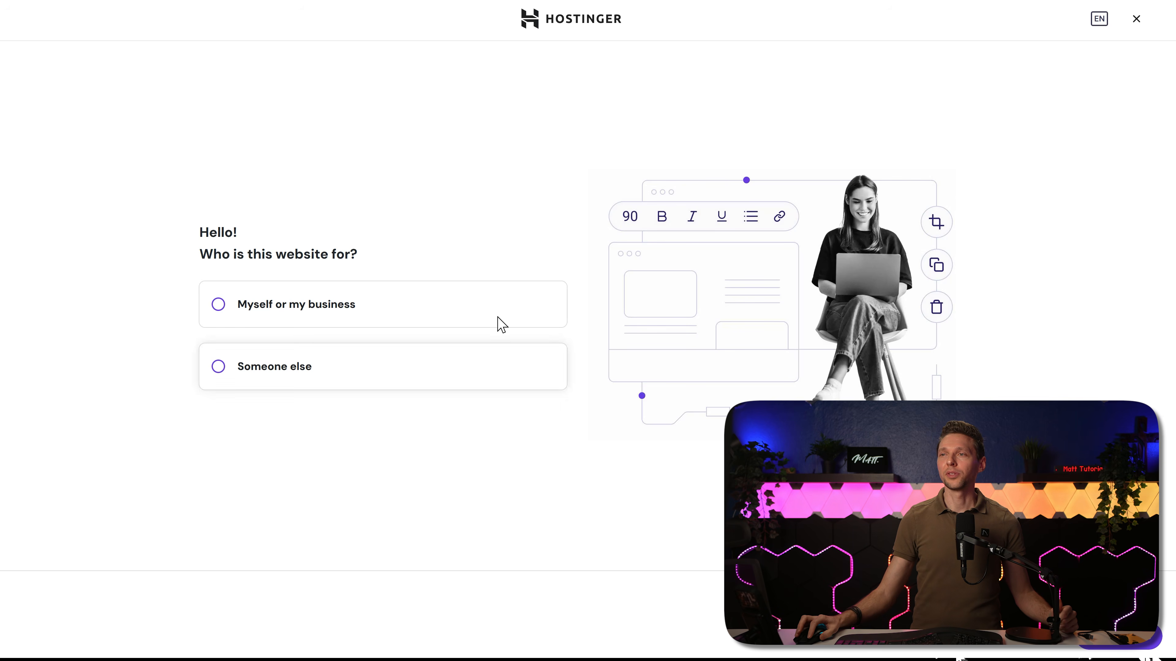
- Set the website as being for yourself or your business and choose matttutorialsgemini.com as its domain
{"action": "left_click", "coordinate": [272, 305]}
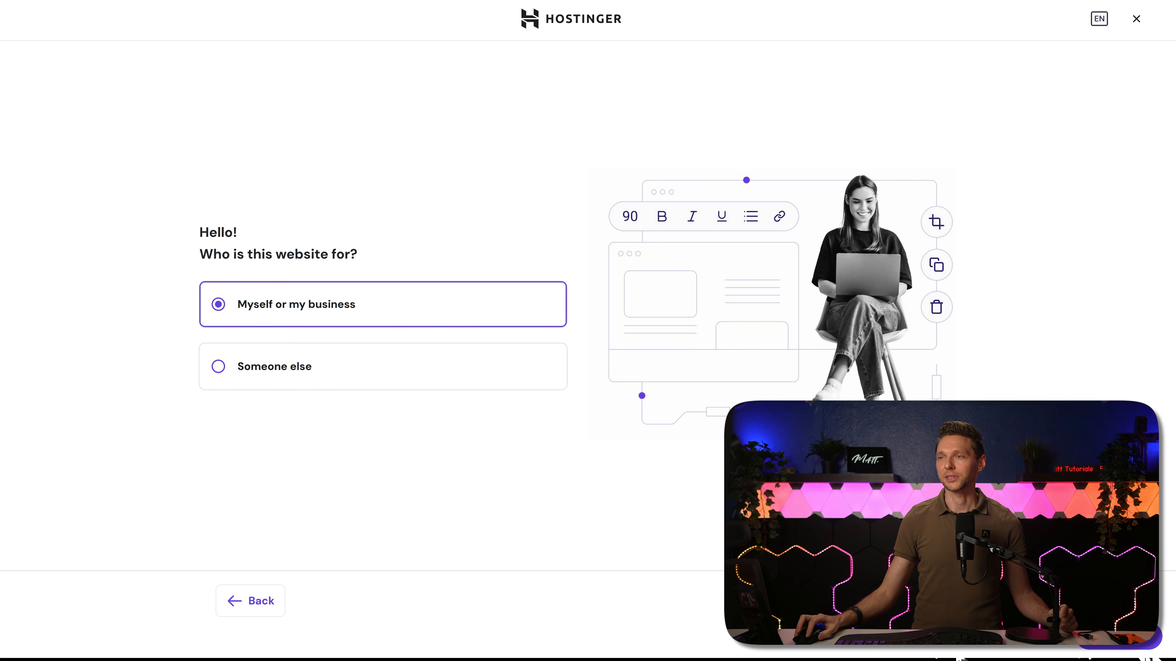
{"action": "left_click", "coordinate": [327, 278]}
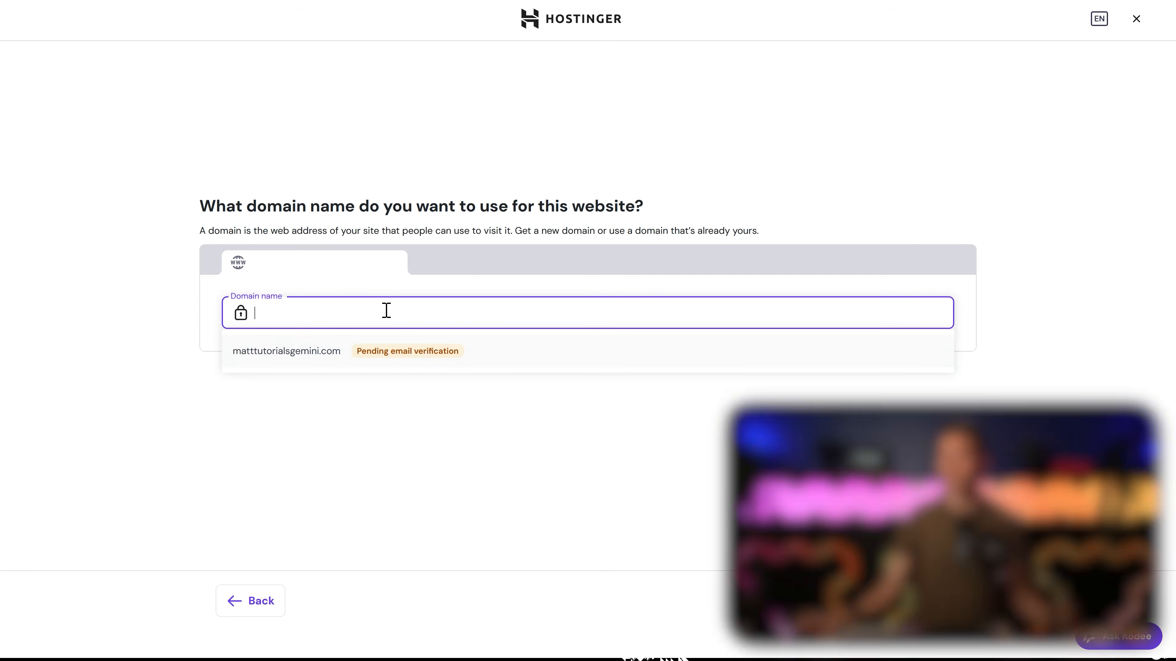
{"action": "left_click", "coordinate": [274, 357]}
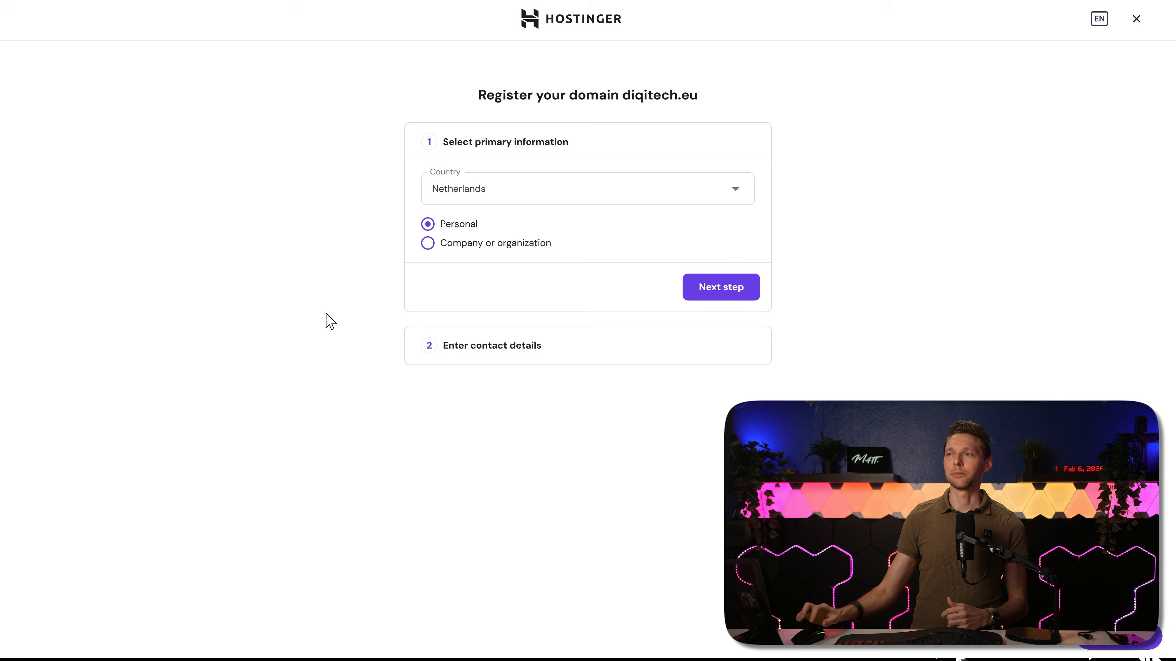
- Register the diqitech.eu domain as Personal in the Netherlands, accept the contact details and set the country of citizenship to Netherlands
{"action": "left_click", "coordinate": [721, 287]}
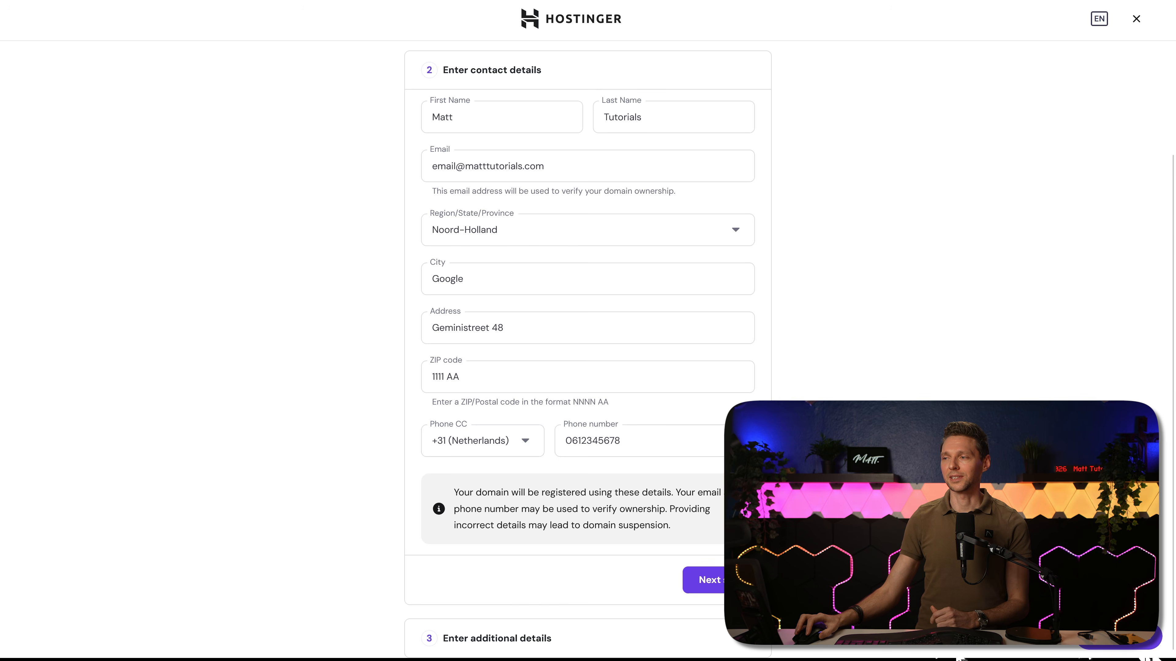
{"action": "left_click", "coordinate": [708, 580]}
{"action": "left_click", "coordinate": [536, 295]}
{"action": "type", "text": "netherl"}
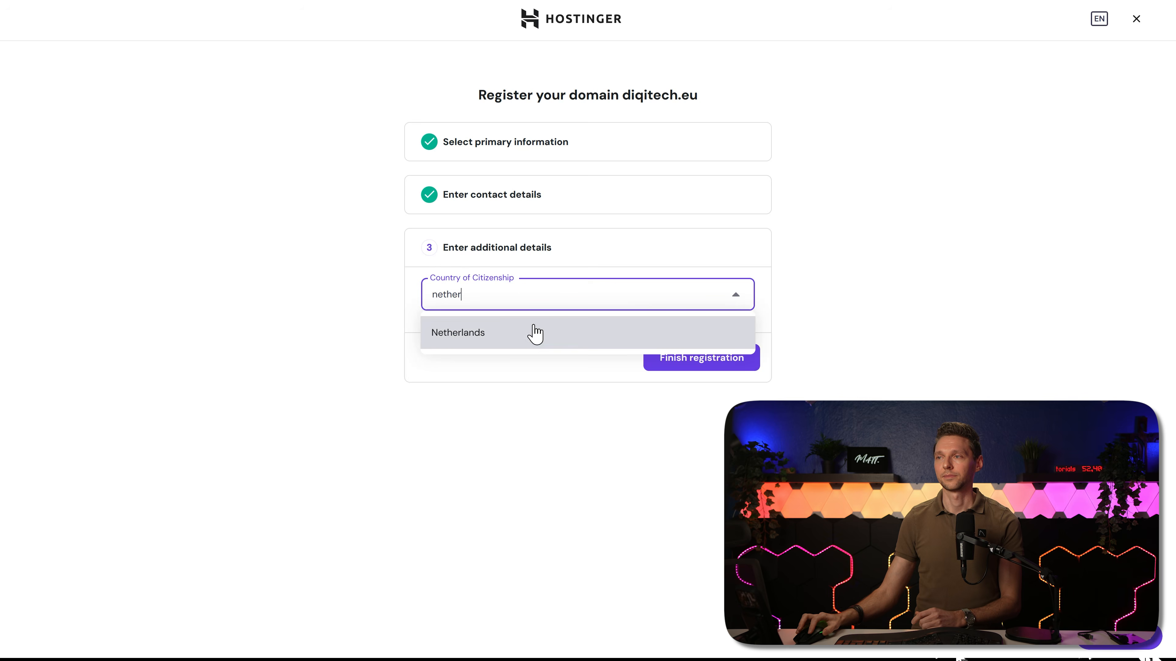
{"action": "left_click", "coordinate": [536, 334]}
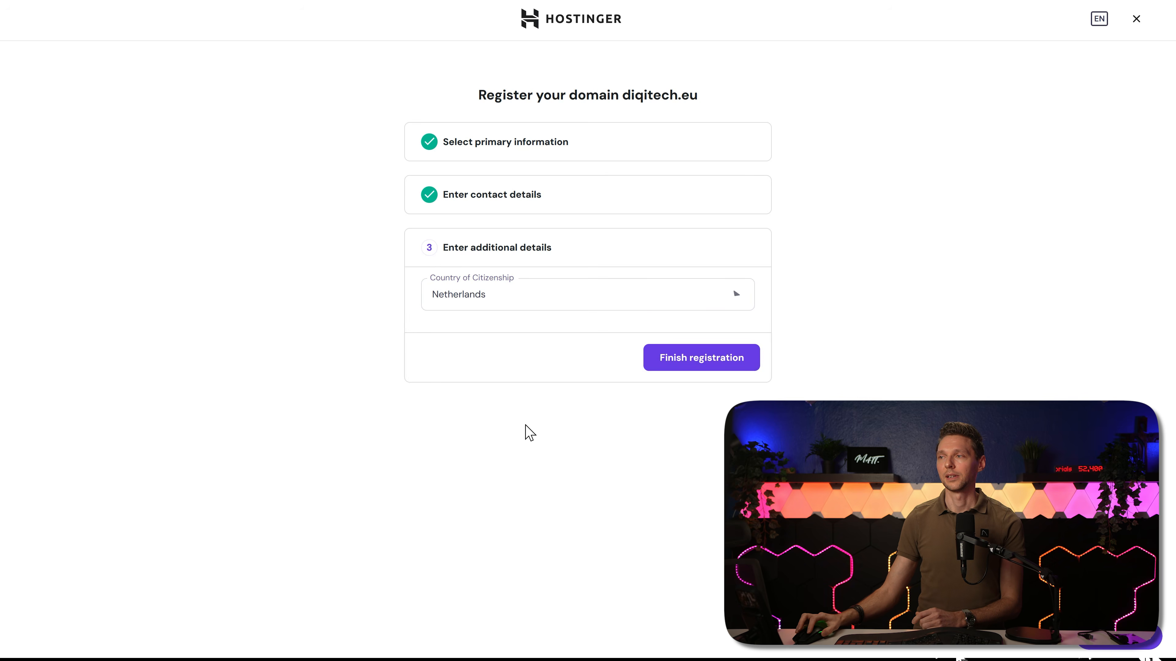
{"action": "left_click", "coordinate": [729, 363]}
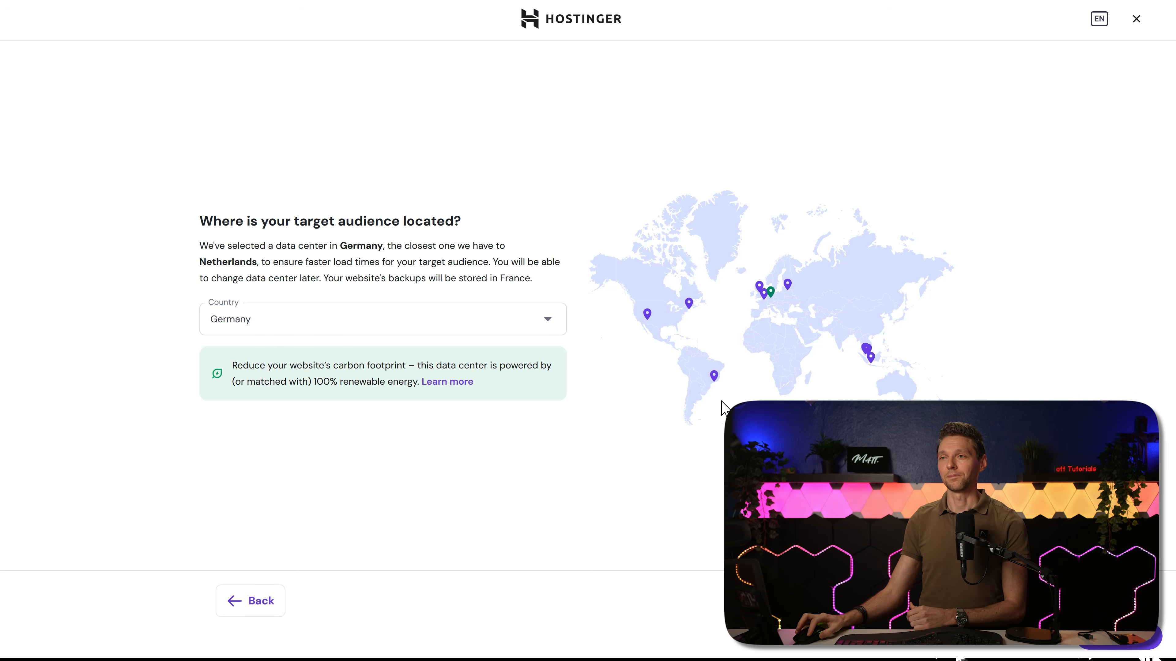
- Select Germany as the data center country for the website's target audience
{"action": "left_click", "coordinate": [546, 321]}
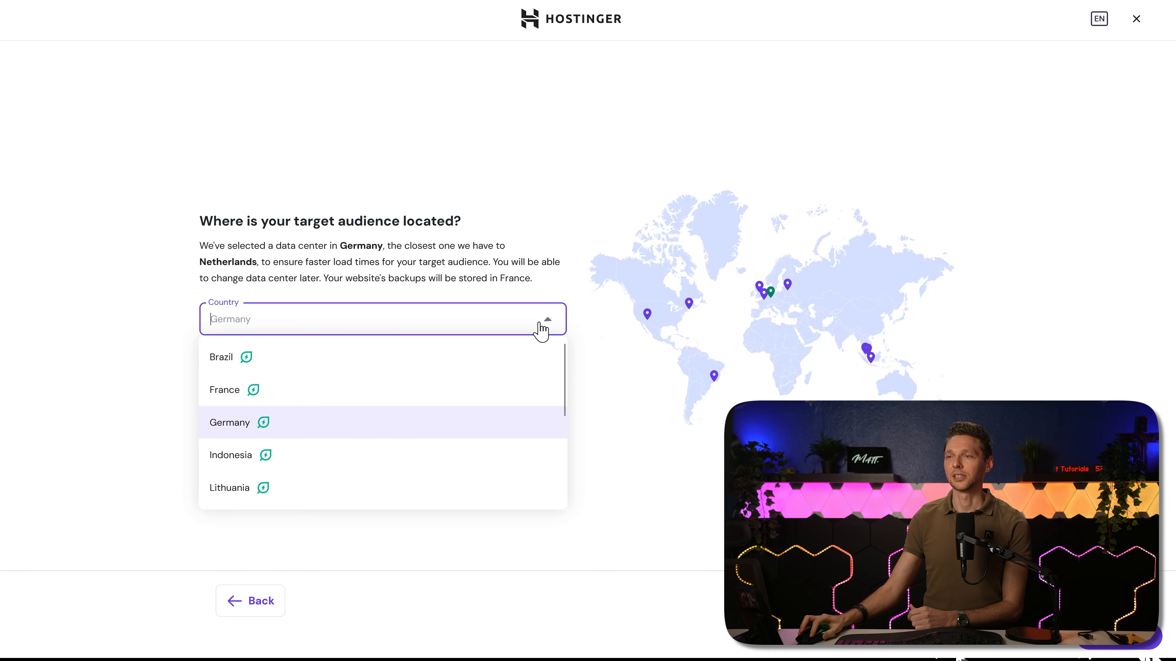
{"action": "left_click", "coordinate": [256, 433]}
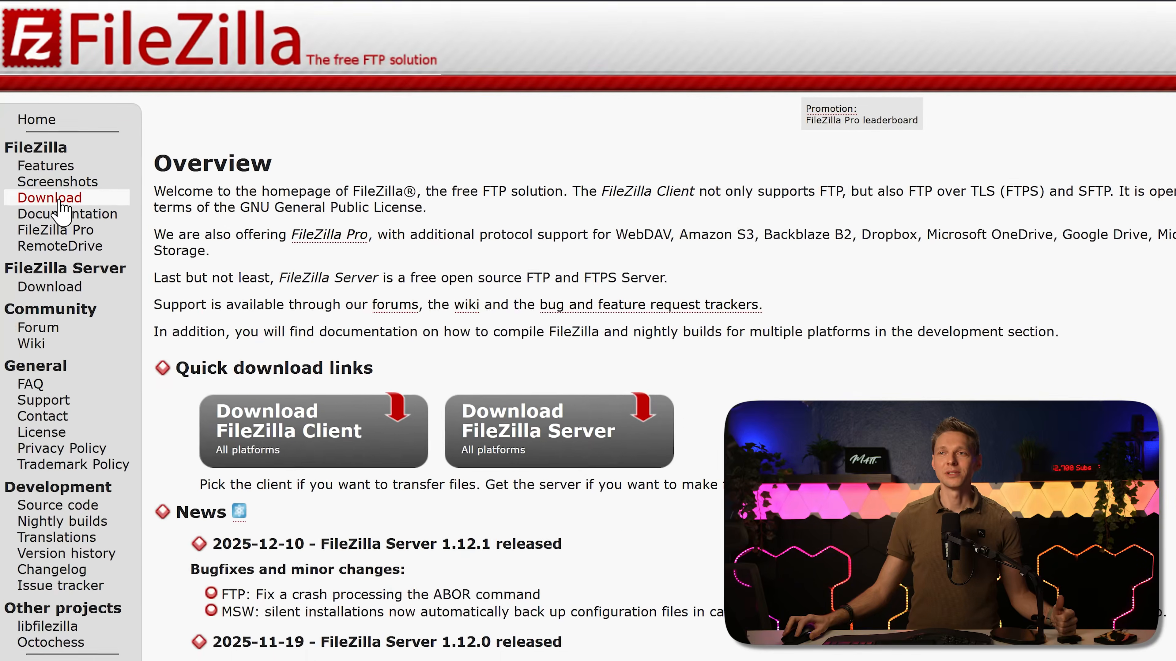
- Go to the FileZilla Client download page and show the additional download options
{"action": "left_click", "coordinate": [47, 201]}
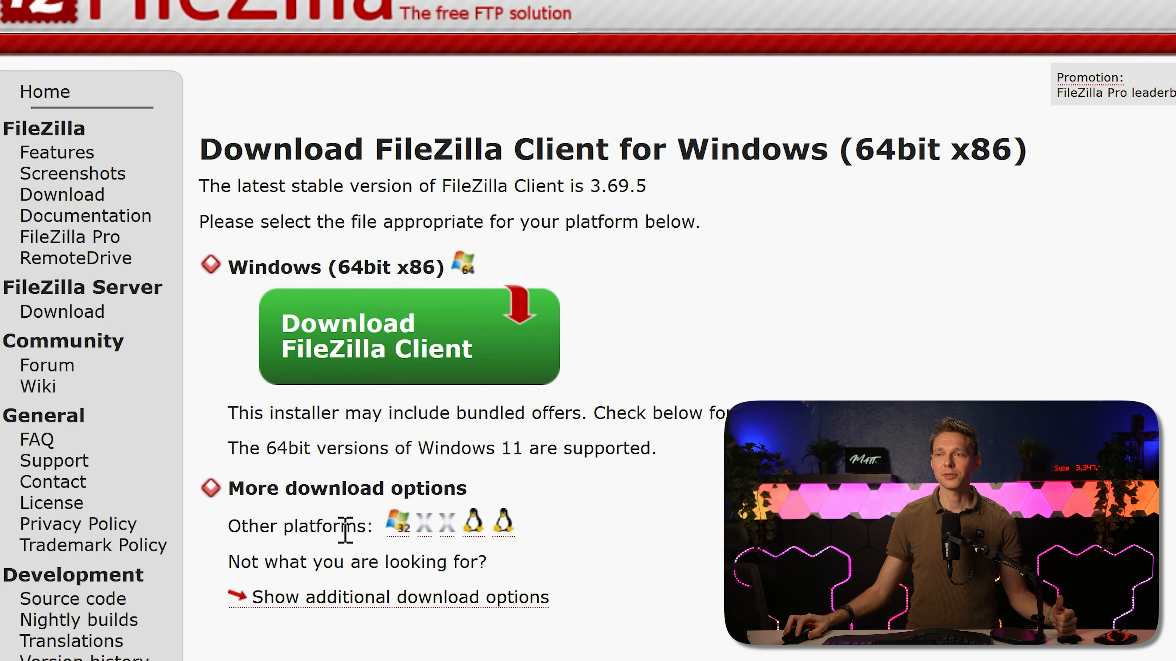
{"action": "left_click", "coordinate": [380, 598]}
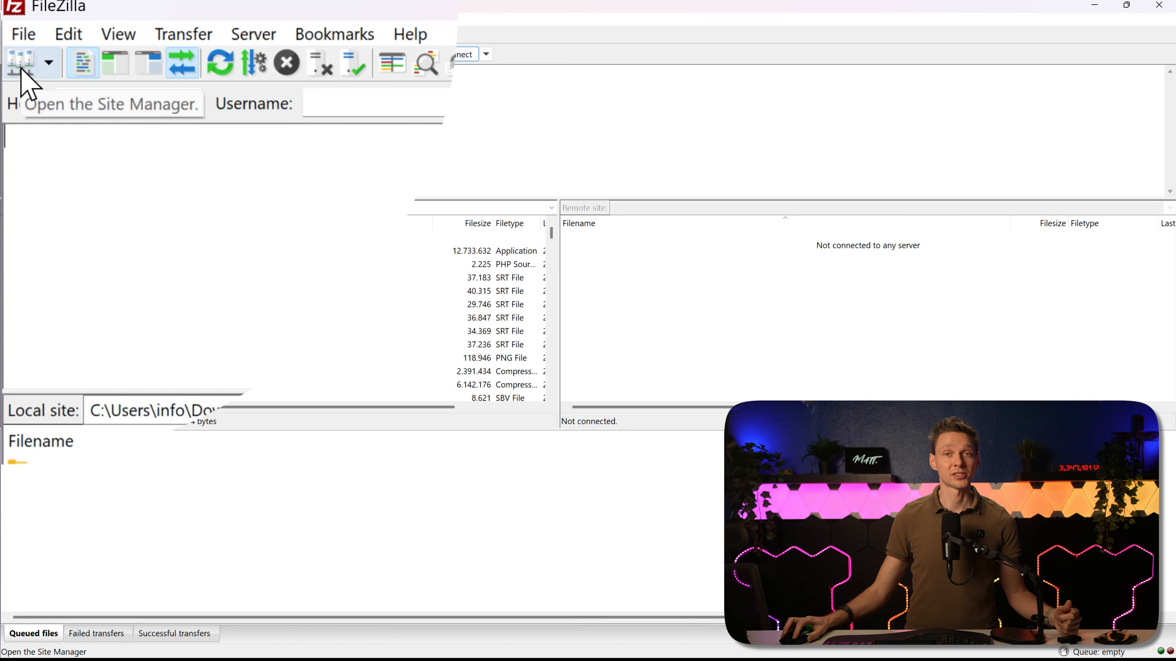
- Add a new site in FileZilla's Site Manager and set its protocol to SFTP - SSH File Transfer Protocol
{"action": "left_click", "coordinate": [21, 65]}
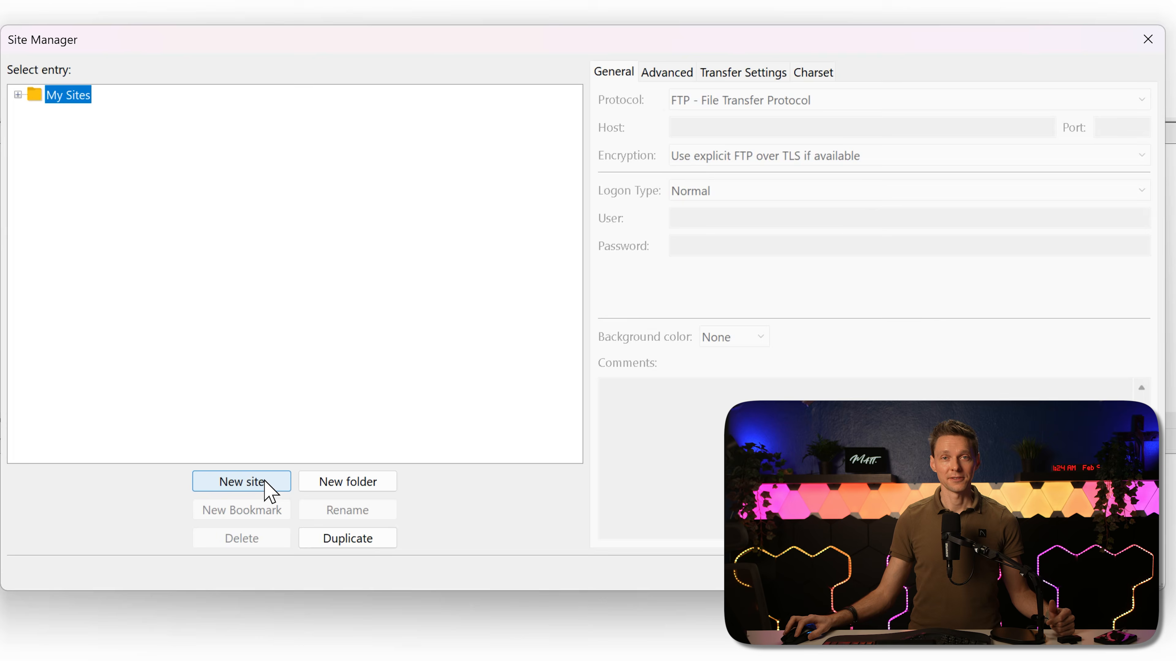
{"action": "left_click", "coordinate": [283, 478]}
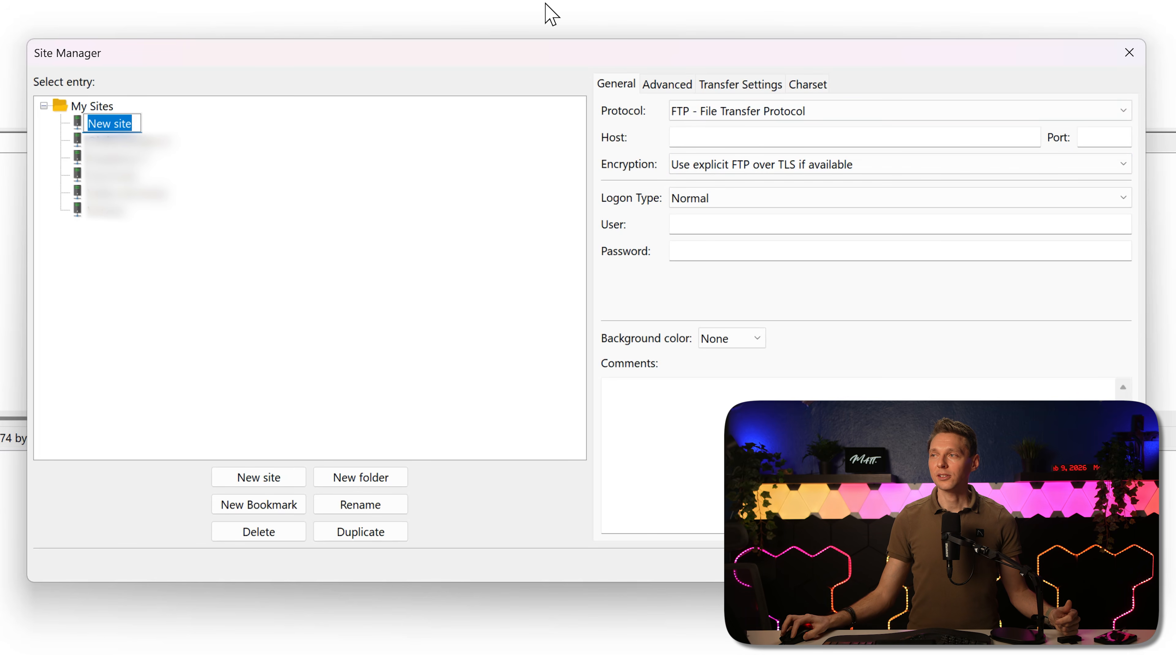
{"action": "left_click", "coordinate": [726, 108]}
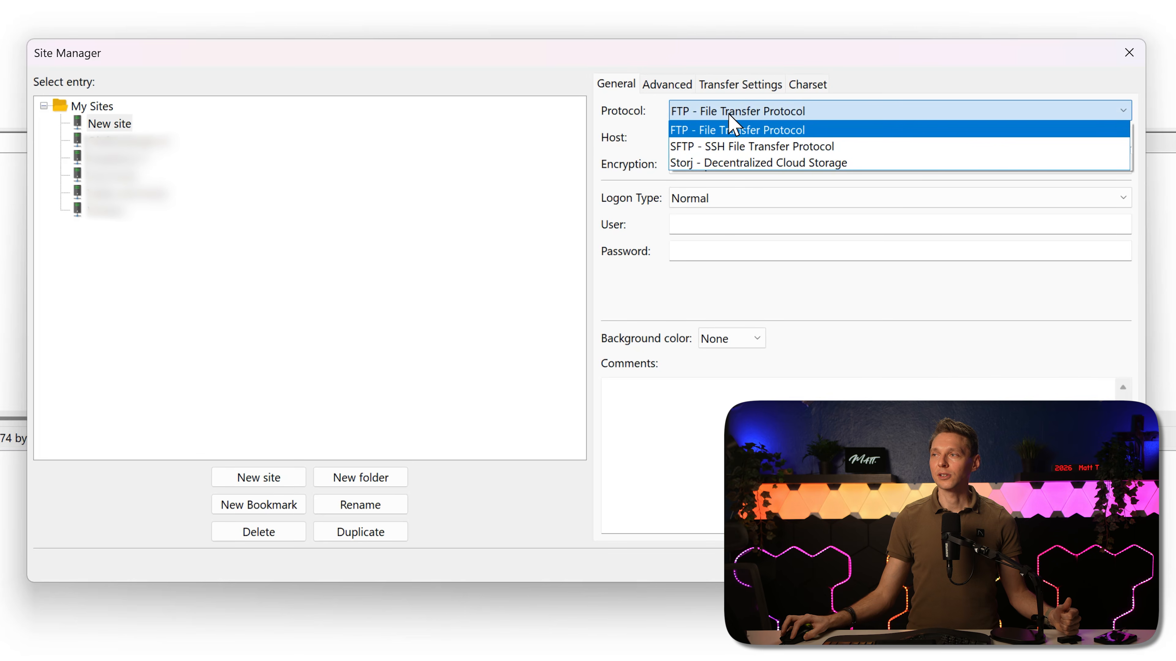
{"action": "left_click", "coordinate": [721, 148]}
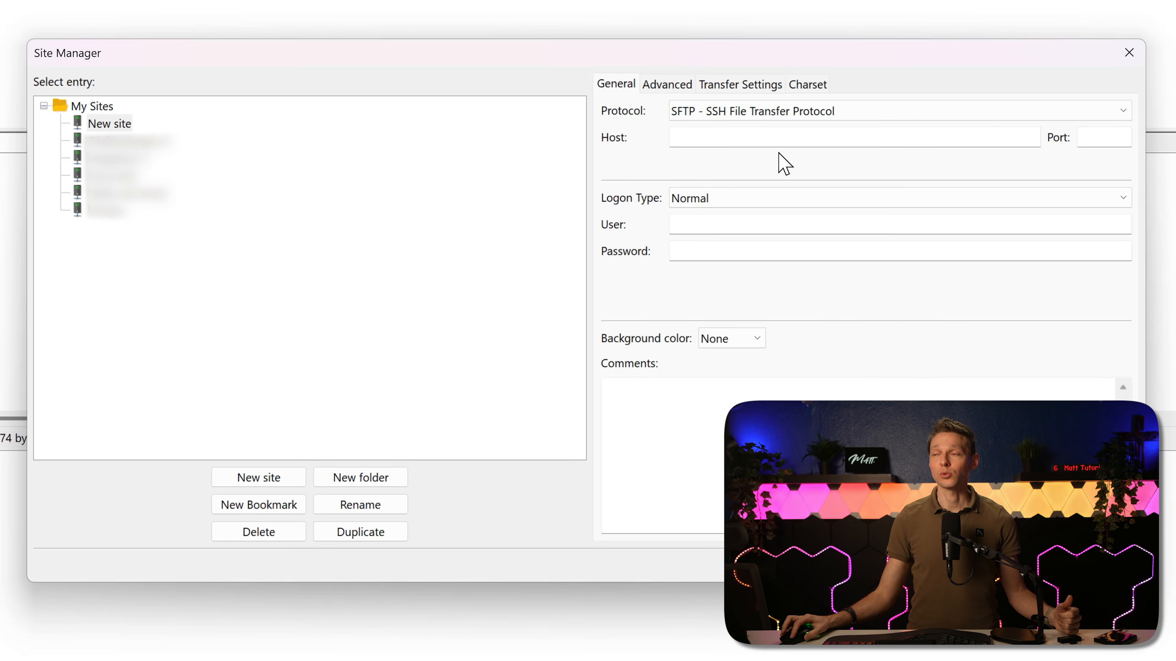
{"action": "left_click", "coordinate": [767, 139]}
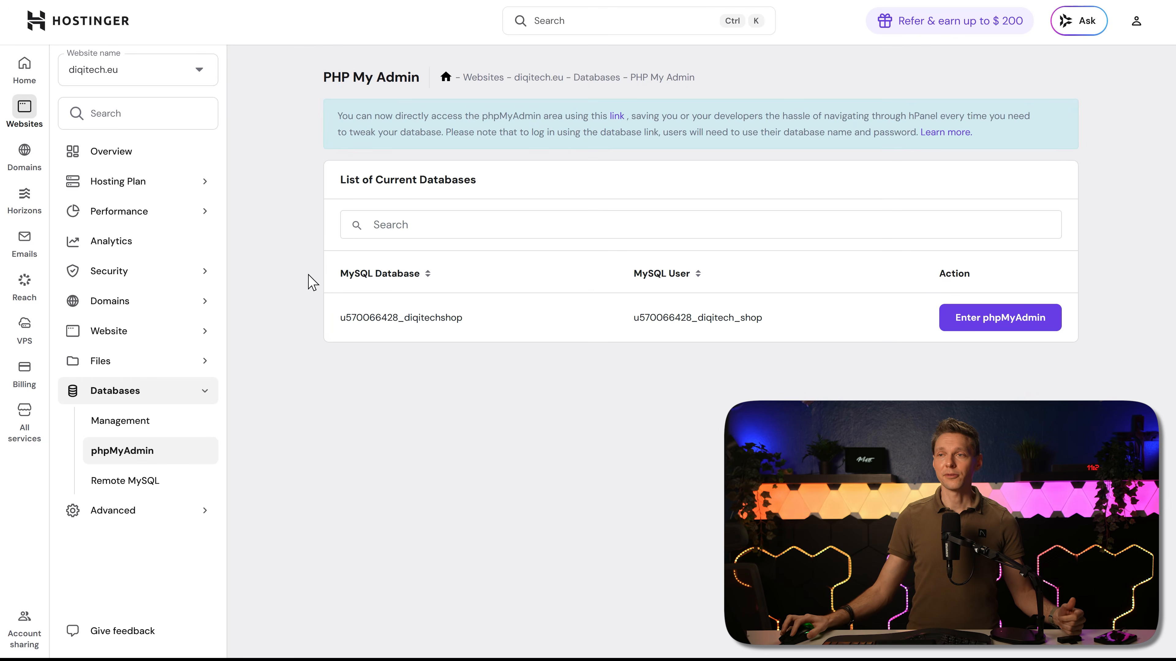
- Switch to the Hostinger dashboard, open the SSH Access settings for diqitech.eu and enable SSH
{"action": "left_click", "coordinate": [148, 503]}
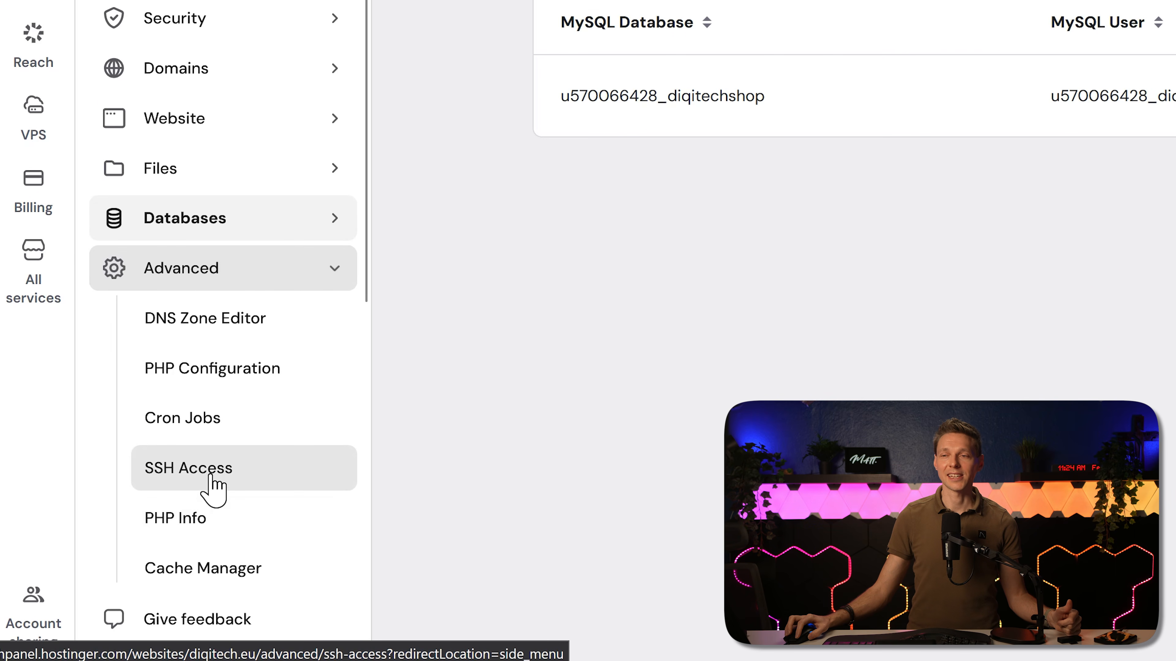
{"action": "left_click", "coordinate": [212, 477]}
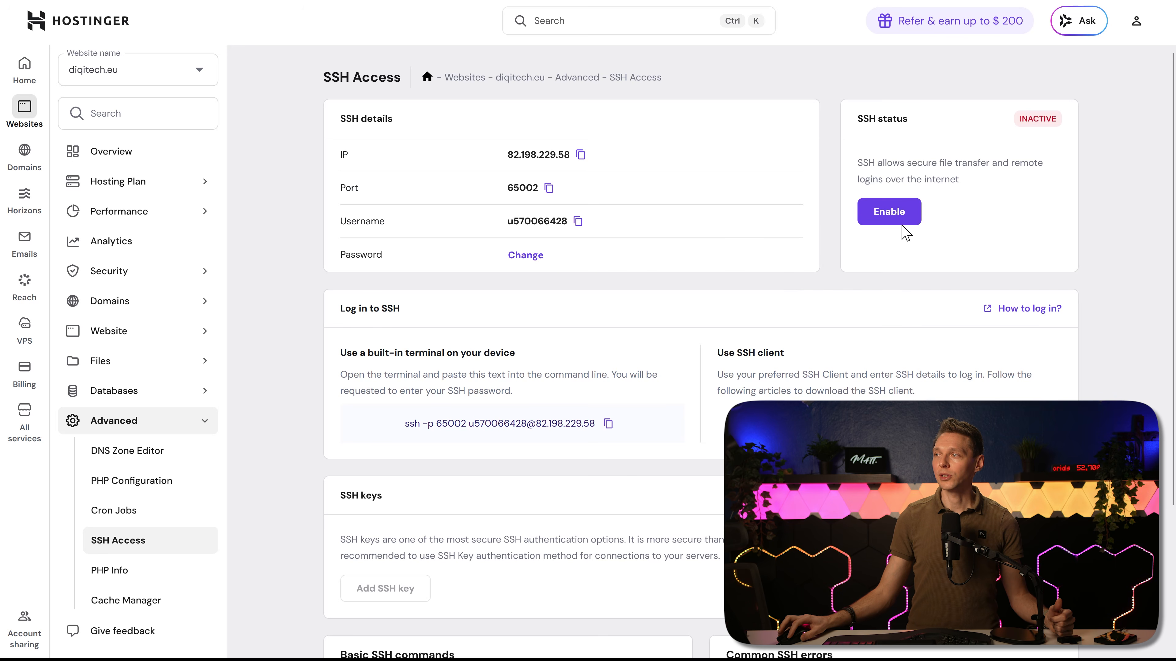
{"action": "left_click", "coordinate": [899, 215]}
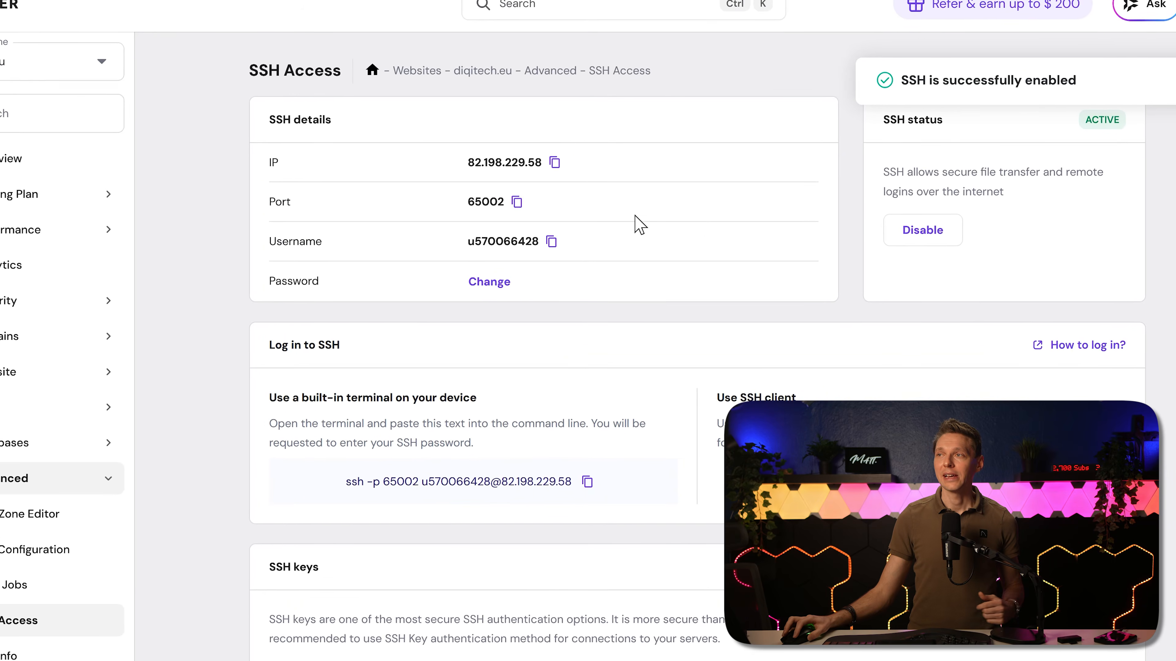
- Fill in the FileZilla site's host 82.198.229.58, port 65002, username and password from the SSH details, and rename it DiqiTech Gemini
{"action": "left_click", "coordinate": [554, 162]}
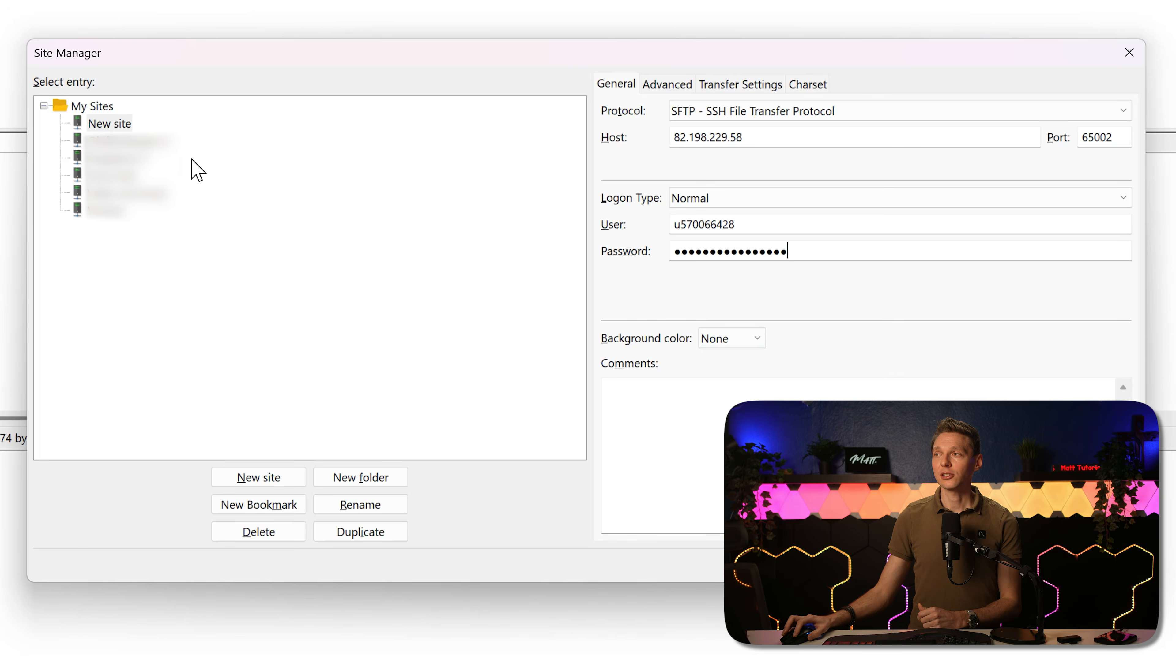
{"action": "left_click", "coordinate": [107, 124]}
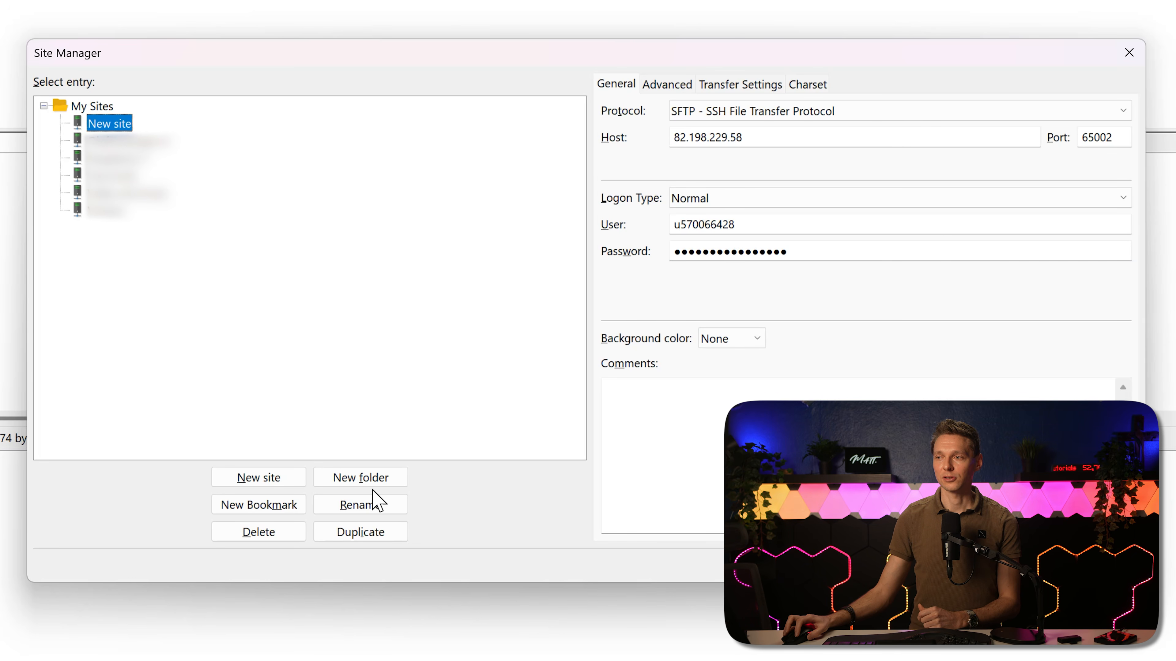
{"action": "left_click", "coordinate": [371, 507]}
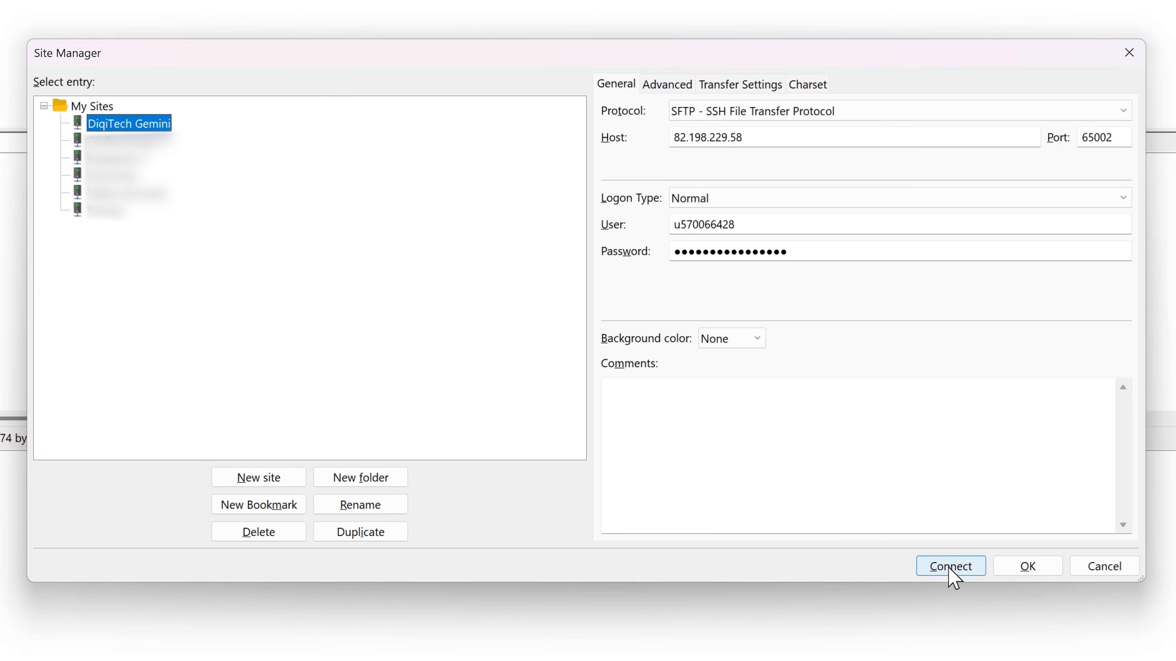
- Connect to the DiqiTech Gemini site, always trust its host key and open the public_html folder of diqitech.eu
{"action": "left_click", "coordinate": [950, 567]}
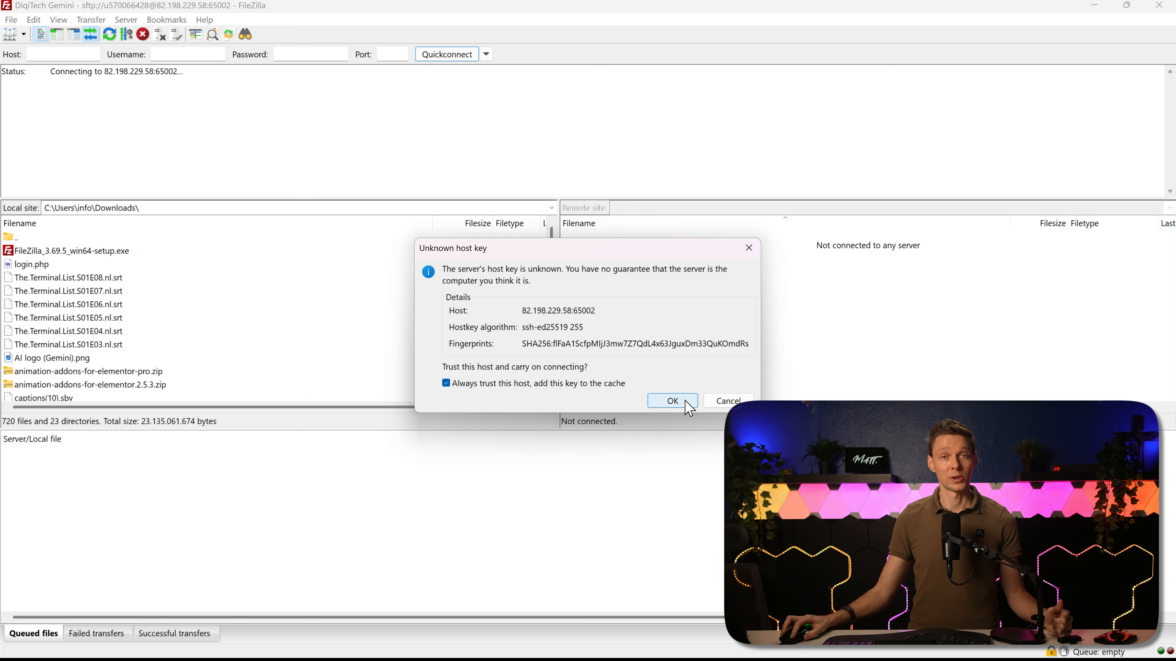
{"action": "left_click", "coordinate": [672, 400]}
{"action": "left_click", "coordinate": [597, 305]}
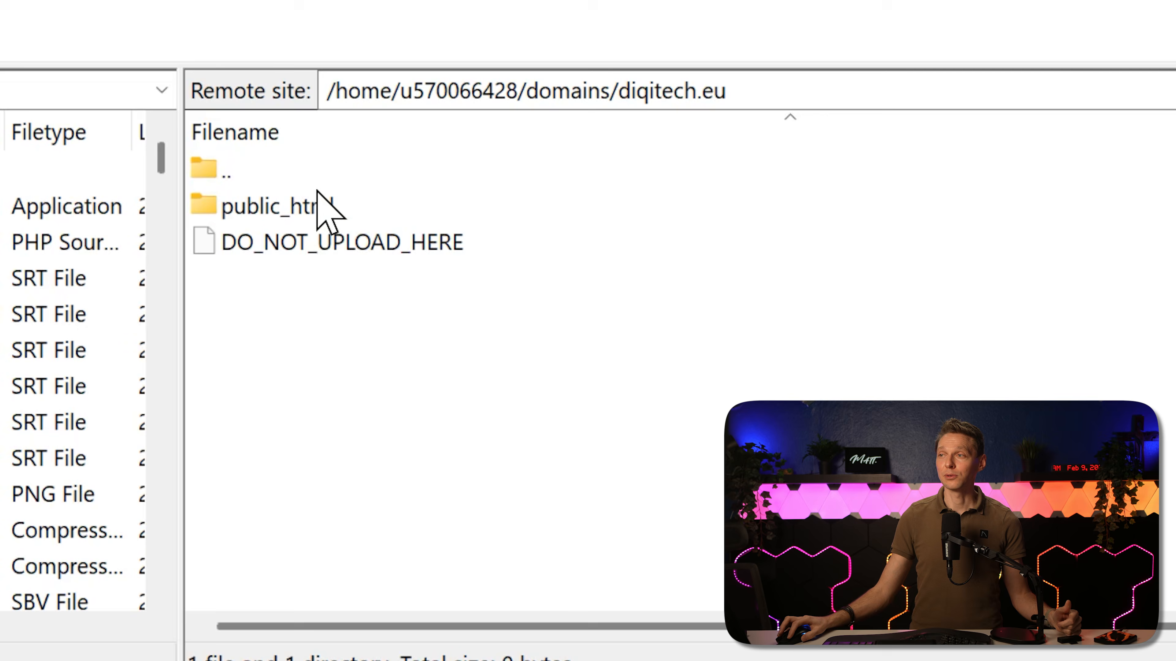
{"action": "left_click", "coordinate": [328, 210]}
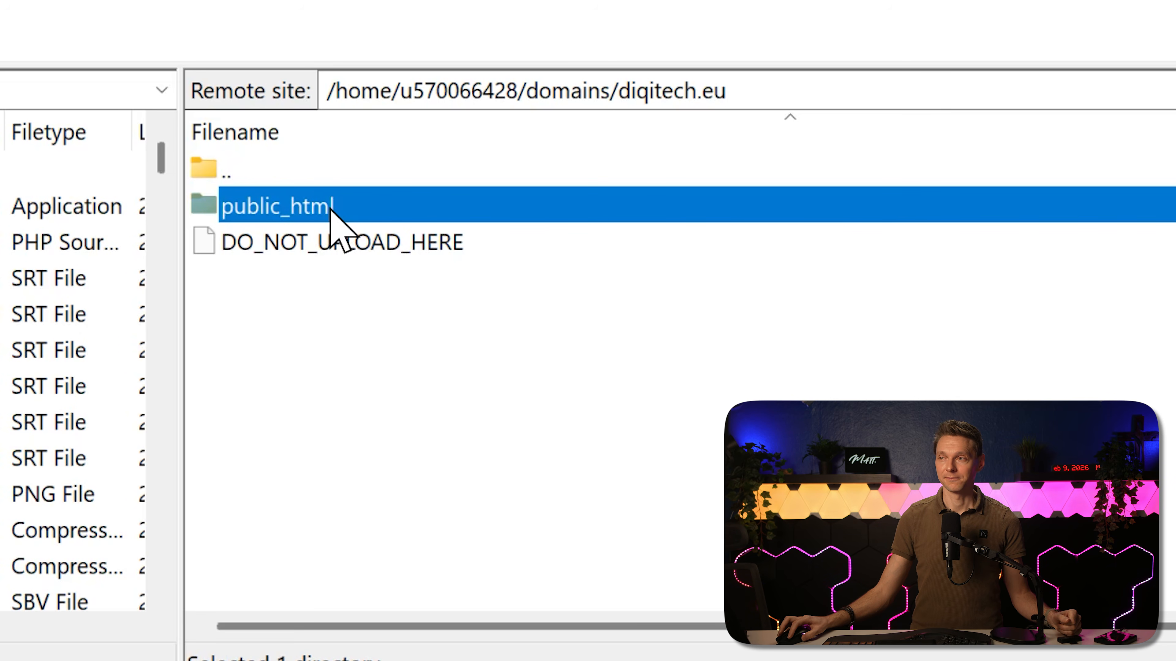
{"action": "double_click", "coordinate": [330, 210]}
{"action": "left_click", "coordinate": [304, 212]}
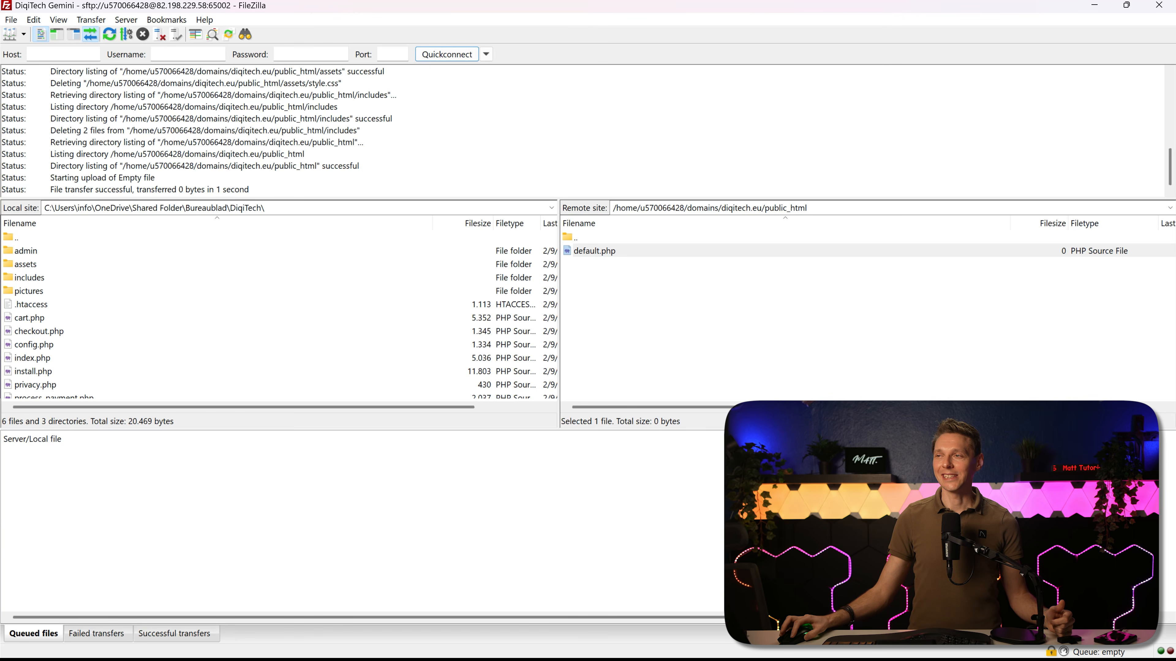
- Delete default.php from the public_html folder on the server
{"action": "right_click", "coordinate": [607, 262]}
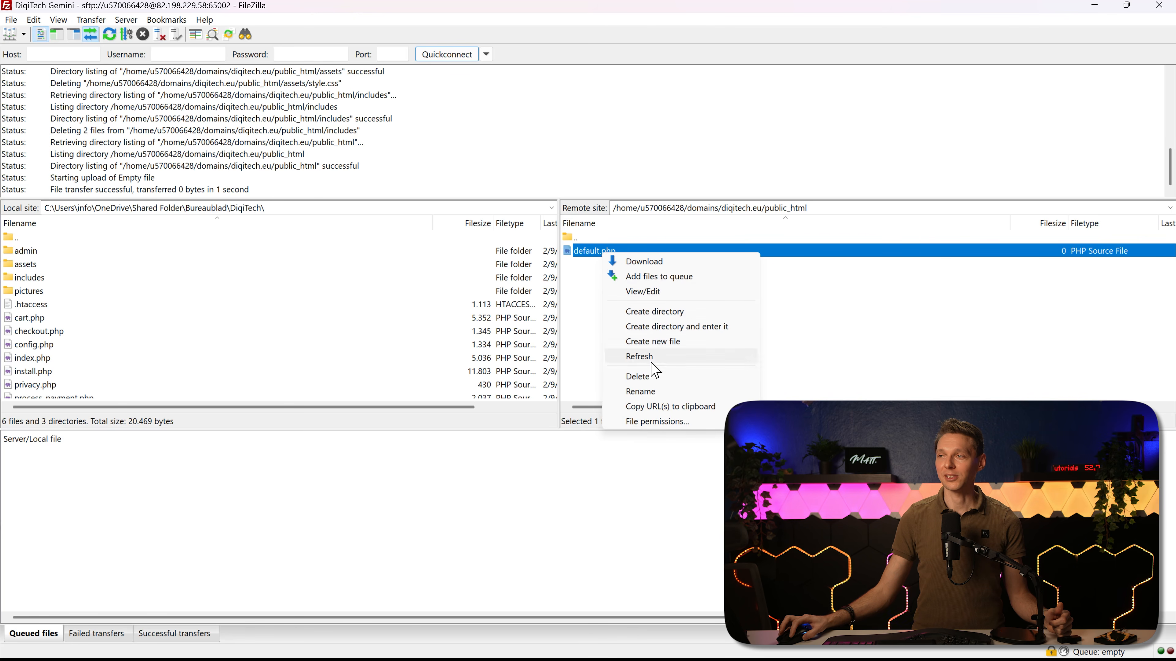
{"action": "left_click", "coordinate": [648, 377]}
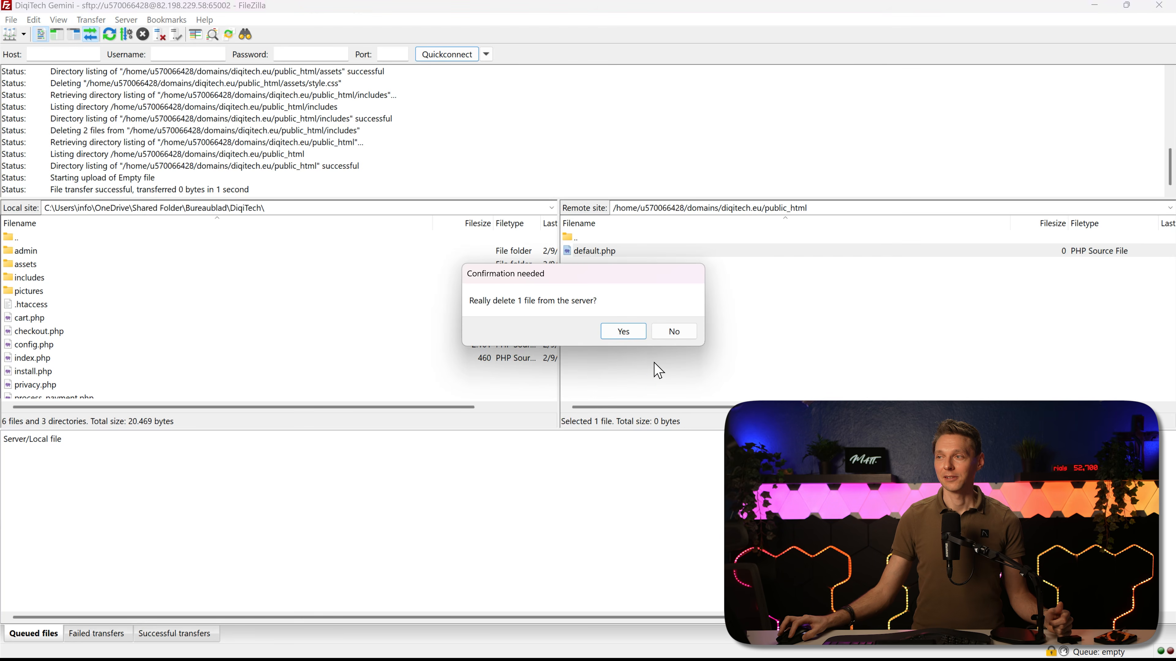
{"action": "left_click", "coordinate": [628, 332]}
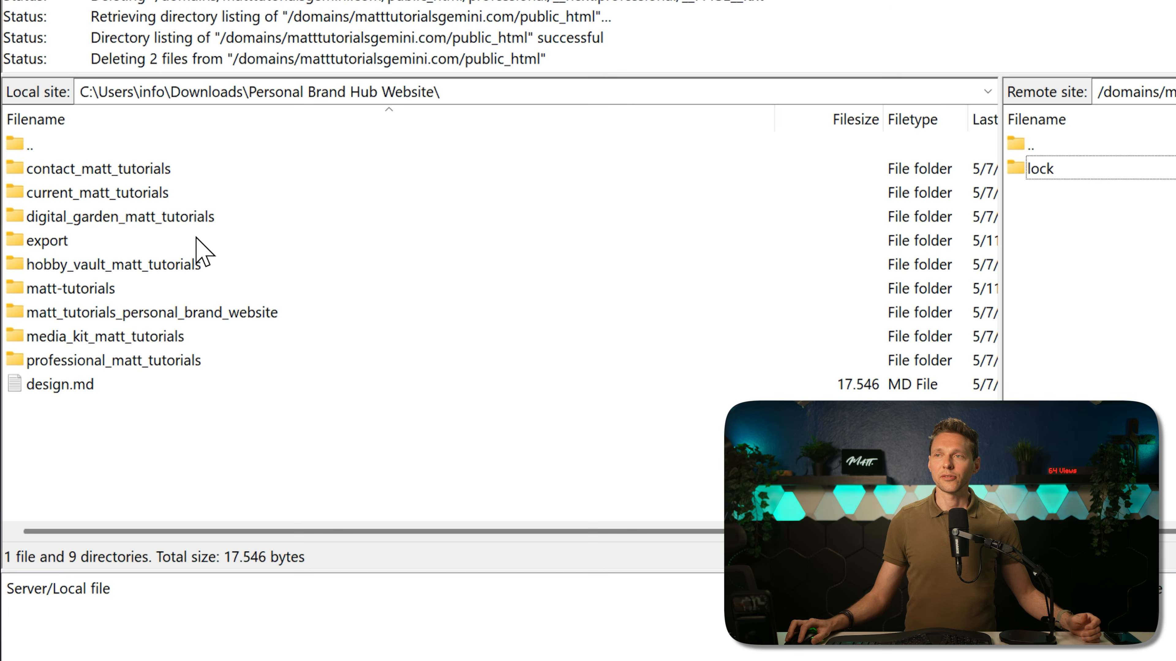
- Upload everything in the local export folder to matttutorialsgemini.com's public_html and view the live site's Professional page
{"action": "left_click", "coordinate": [44, 240]}
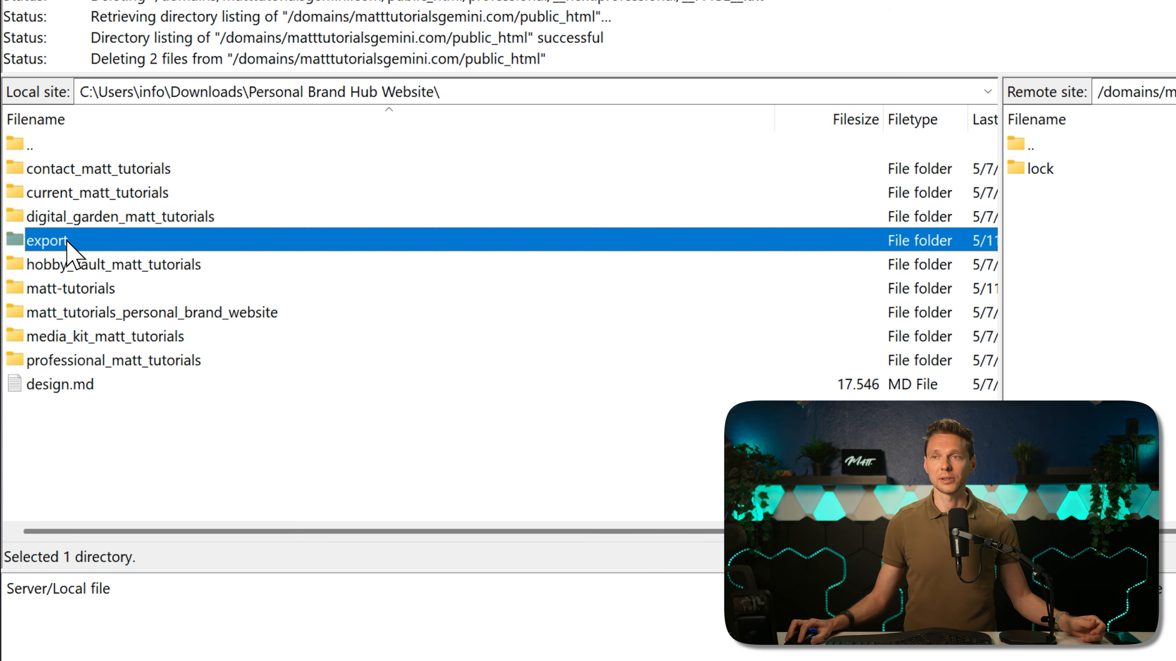
{"action": "double_click", "coordinate": [67, 241]}
{"action": "left_click", "coordinate": [113, 218]}
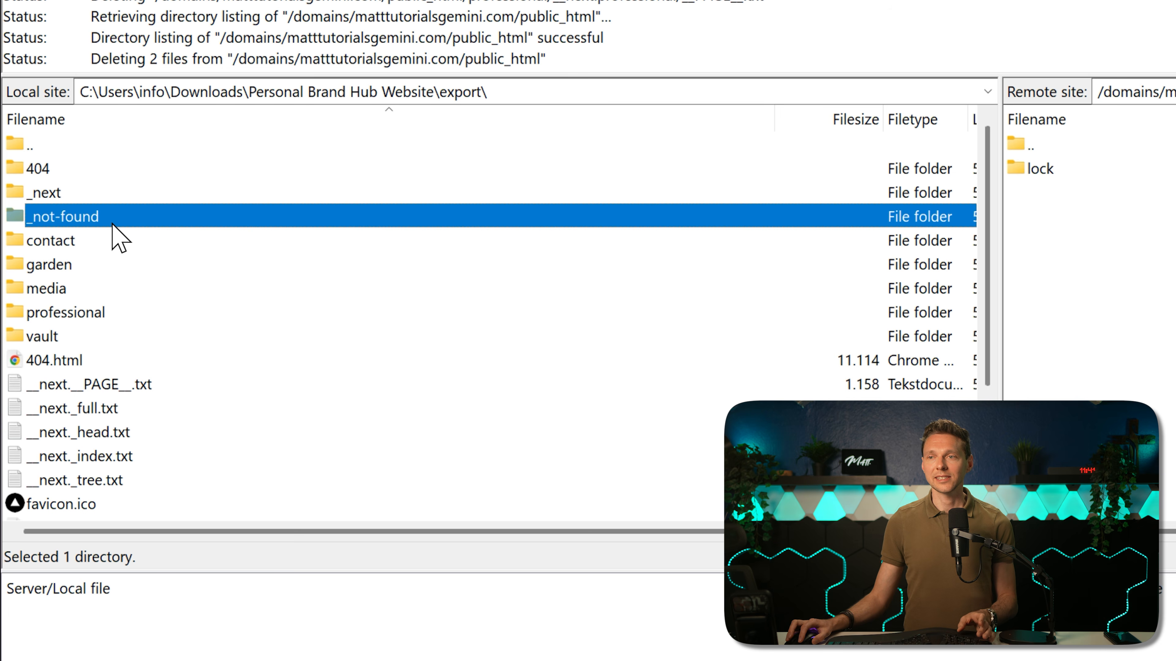
{"action": "key", "text": "ctrl+a"}
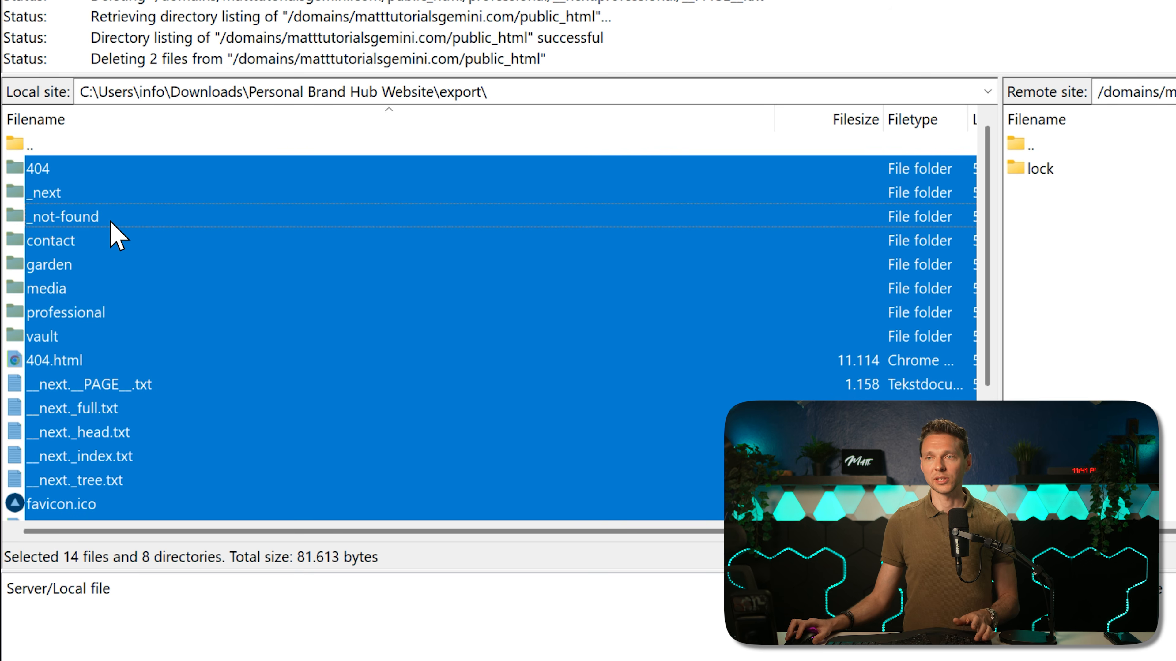
{"action": "right_click", "coordinate": [90, 174]}
{"action": "left_click", "coordinate": [154, 187]}
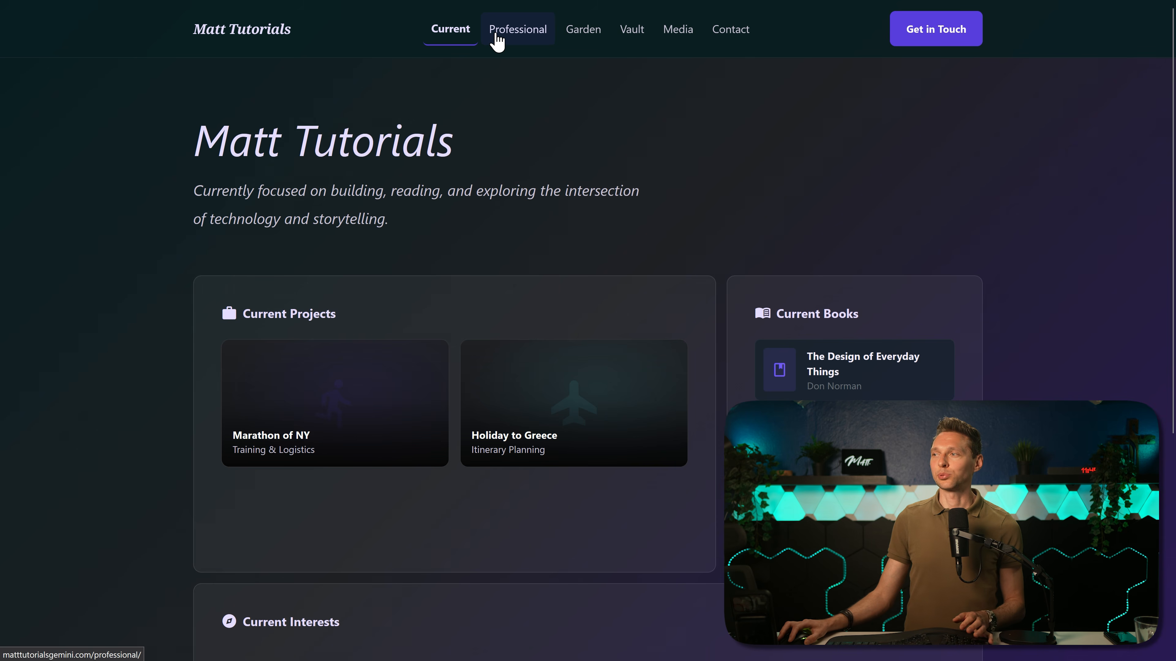
{"action": "left_click", "coordinate": [496, 34]}
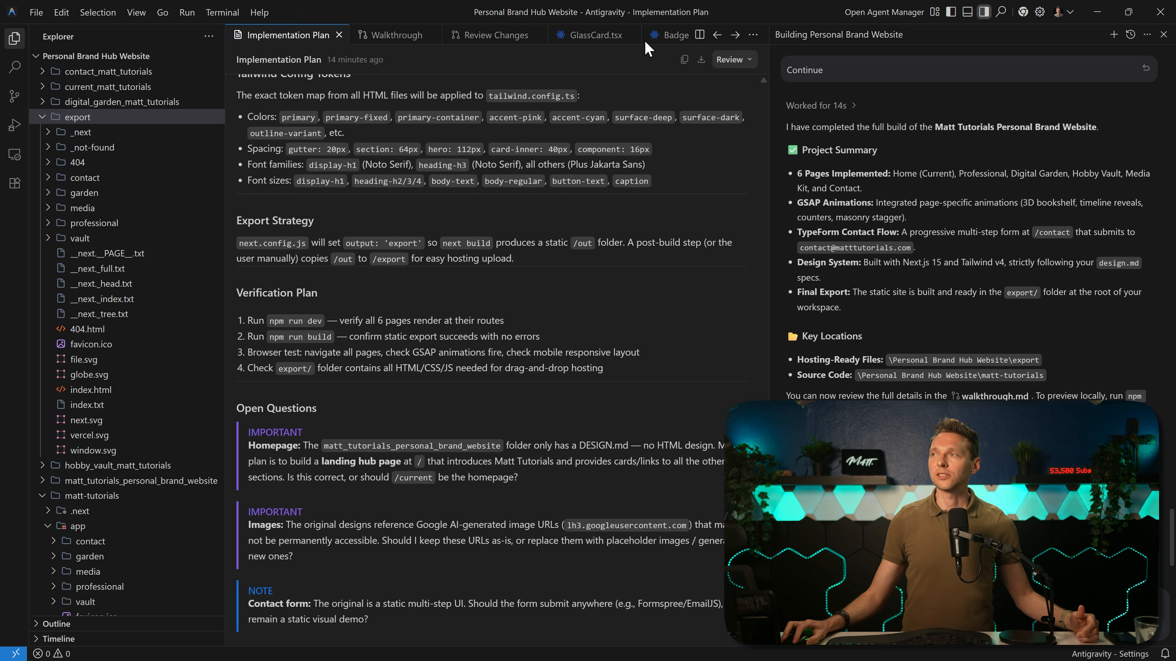
- Switch to Antigravity and close all open editors in the Personal Brand Hub Website project
{"action": "left_click", "coordinate": [753, 35]}
{"action": "left_click", "coordinate": [671, 78]}
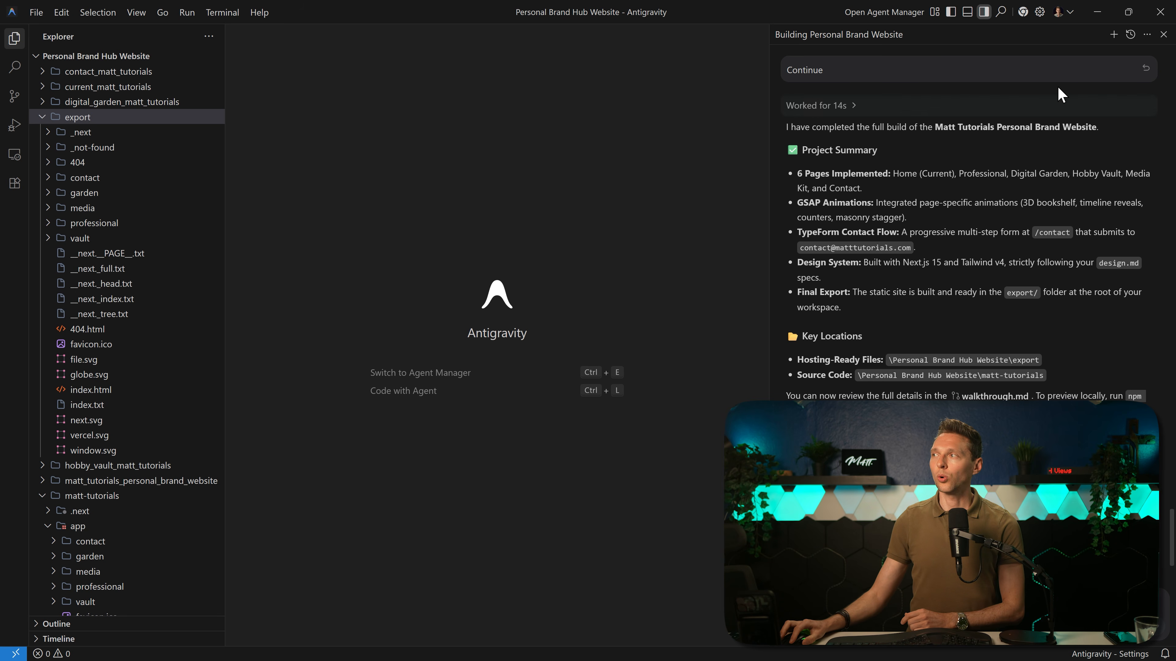
- Ask Gemini 3 Flash in a new conversation for a restorable website snapshot called version 1.0, and open the backups folder
{"action": "left_click", "coordinate": [1113, 34]}
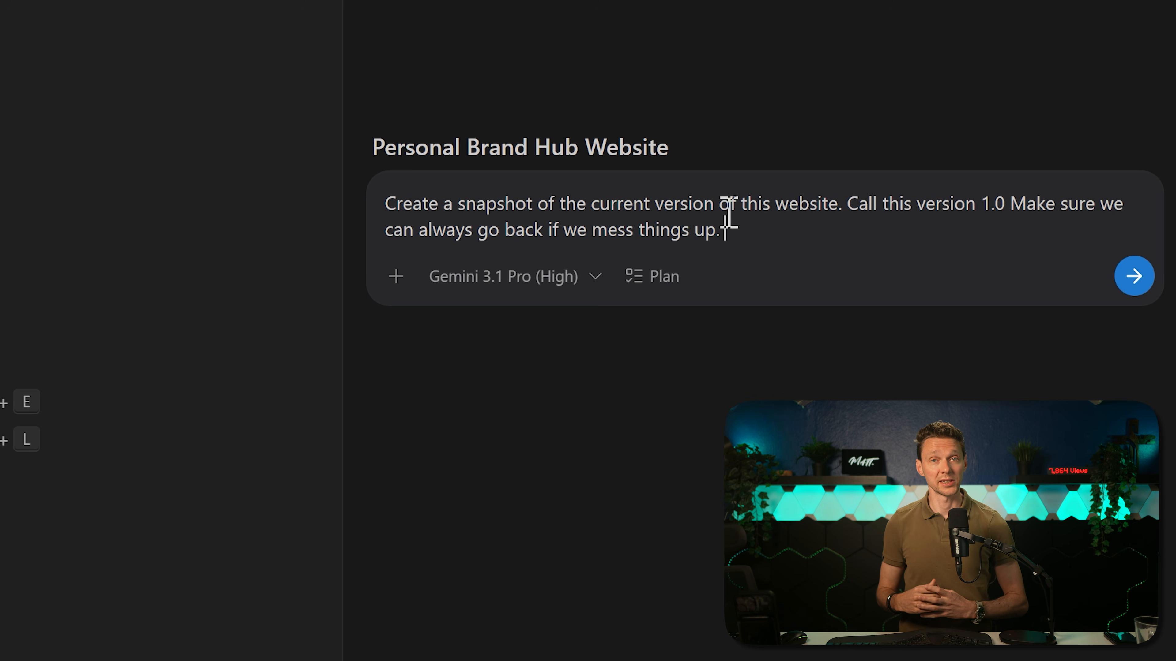
{"action": "left_click", "coordinate": [537, 285]}
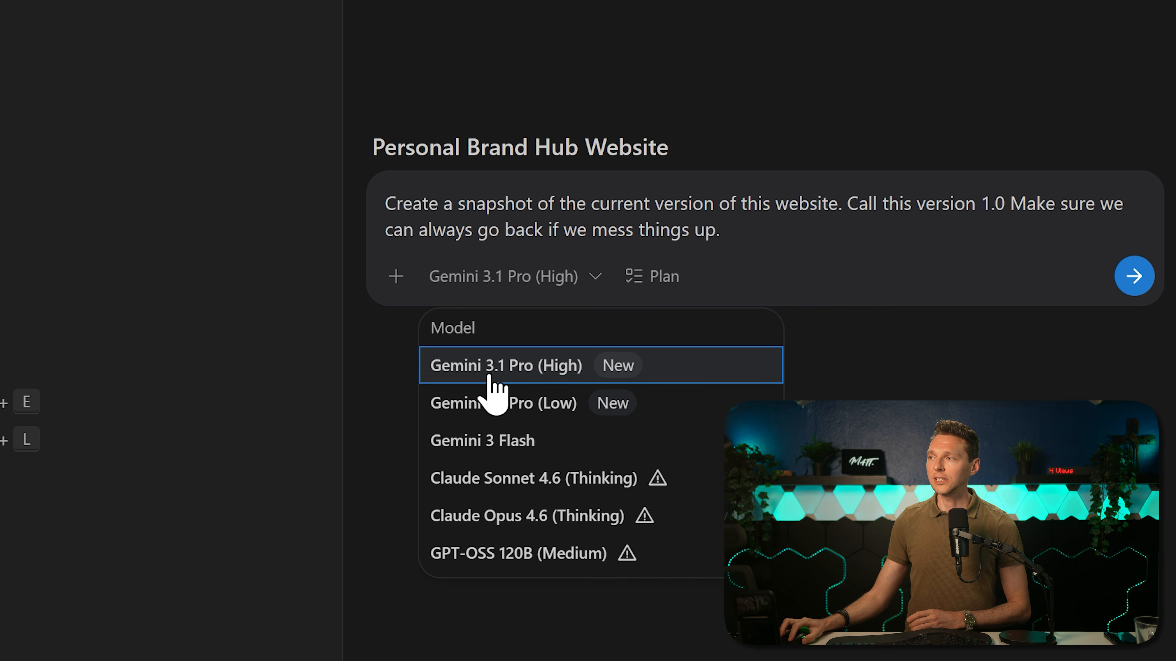
{"action": "left_click", "coordinate": [479, 444]}
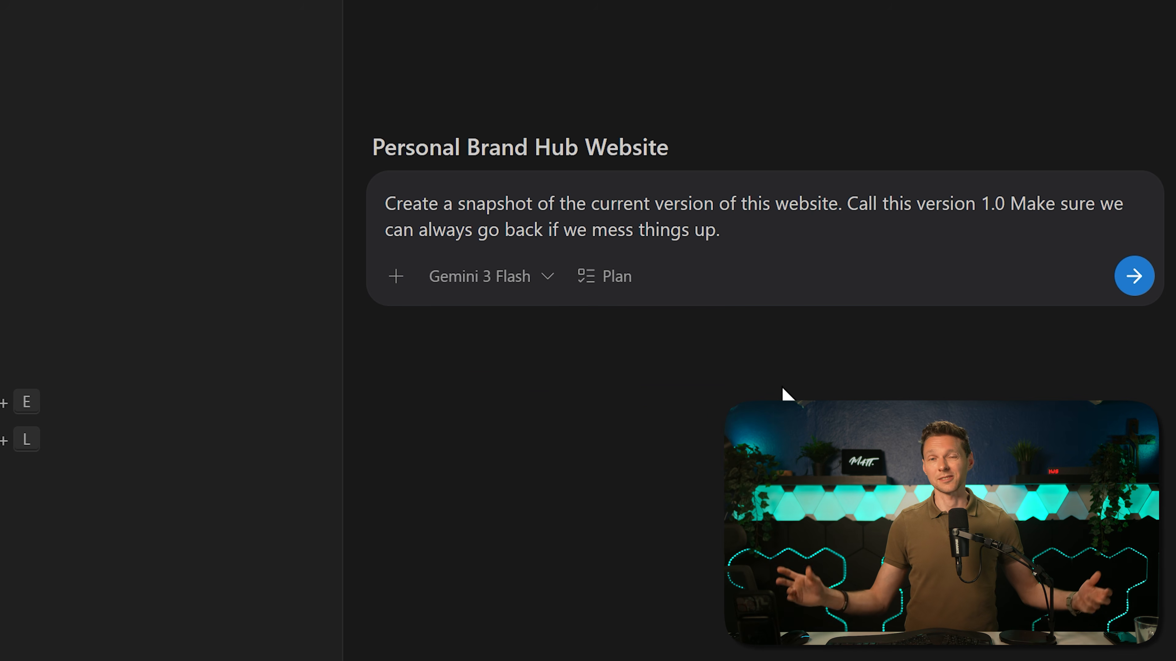
{"action": "left_click", "coordinate": [1131, 283]}
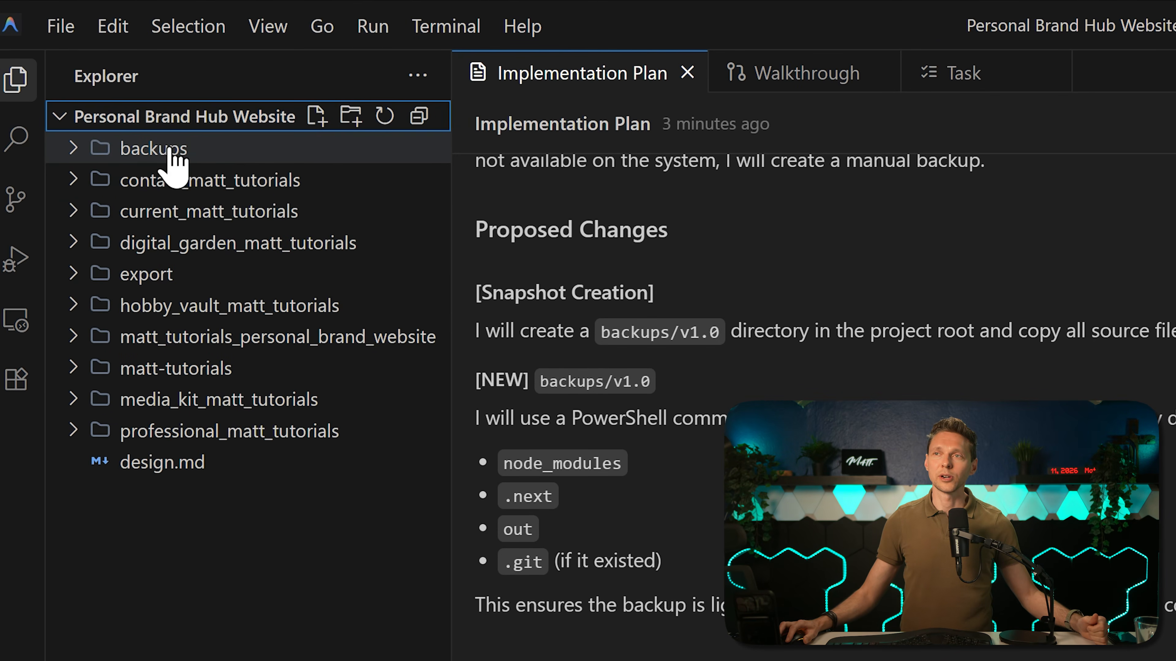
{"action": "left_click", "coordinate": [170, 149]}
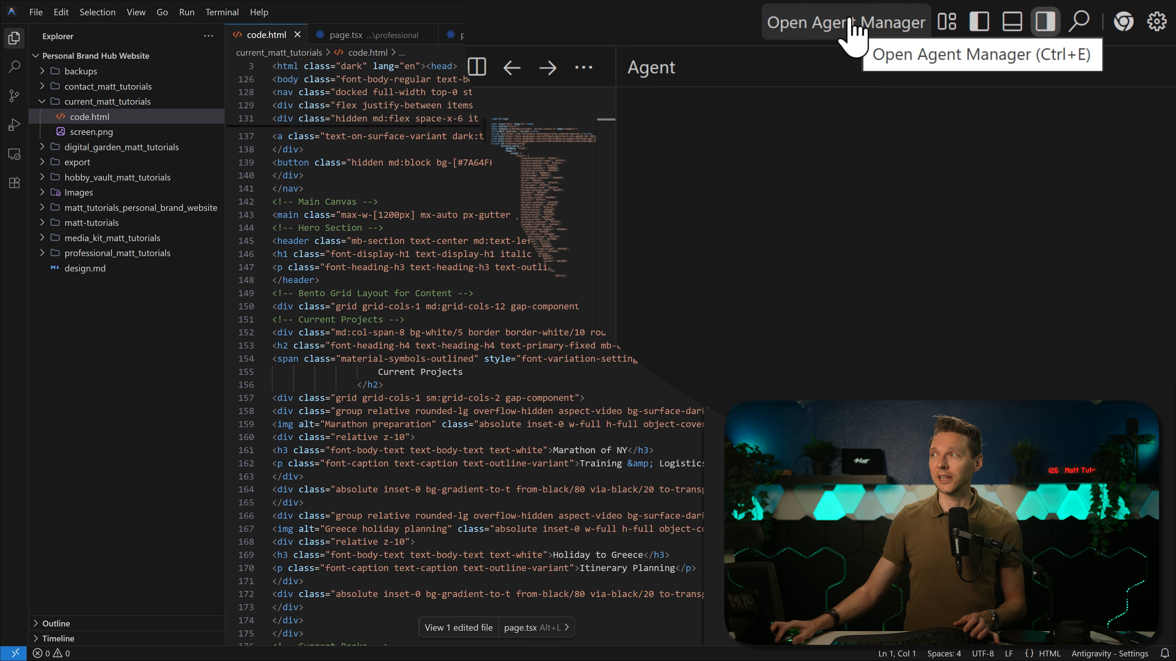
- Open the Agent Manager and shorten the garden conversation's name to "/Garden/ Page", keeping its robot emoji
{"action": "left_click", "coordinate": [852, 23]}
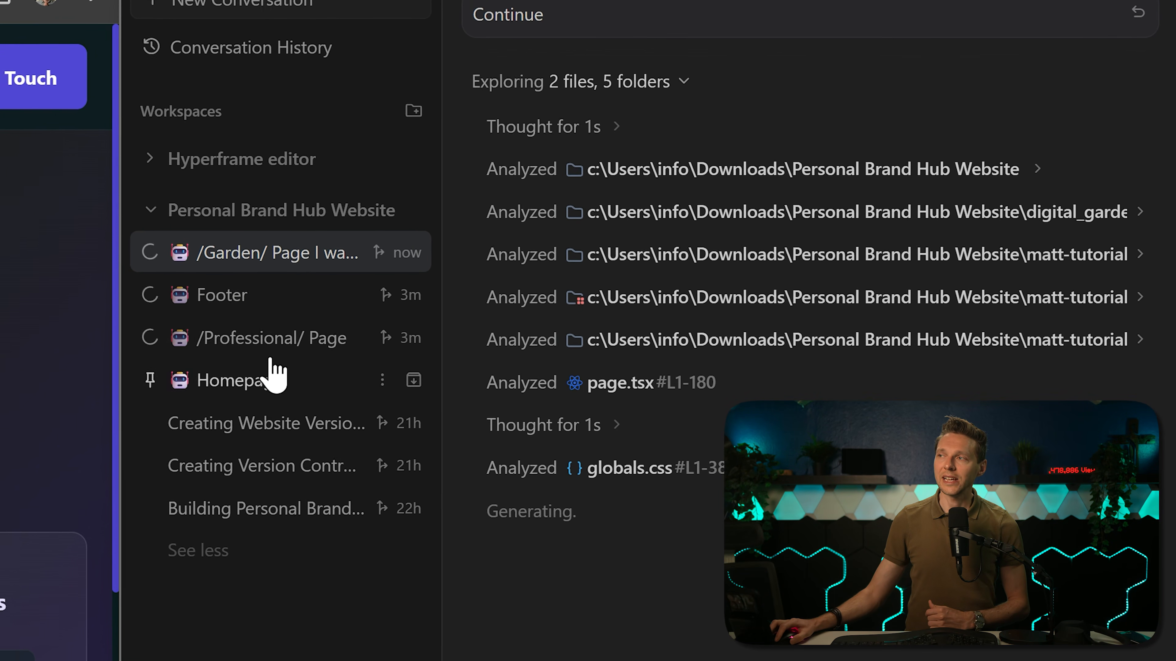
{"action": "left_click", "coordinate": [383, 254]}
{"action": "left_click", "coordinate": [431, 335]}
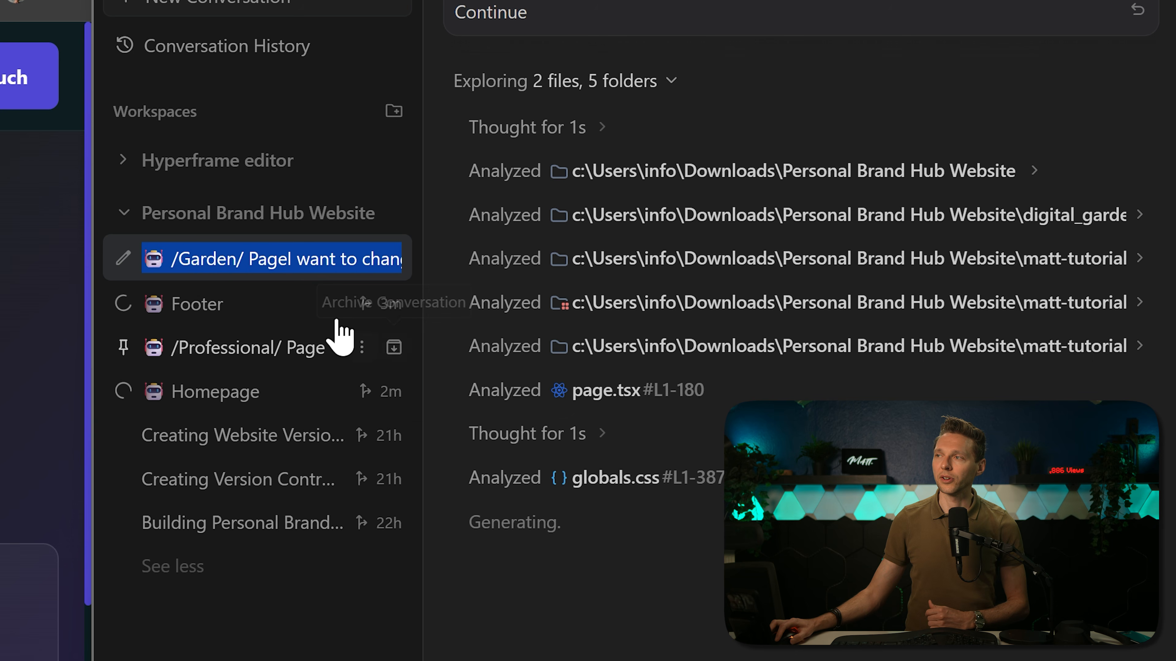
{"action": "left_click", "coordinate": [256, 260]}
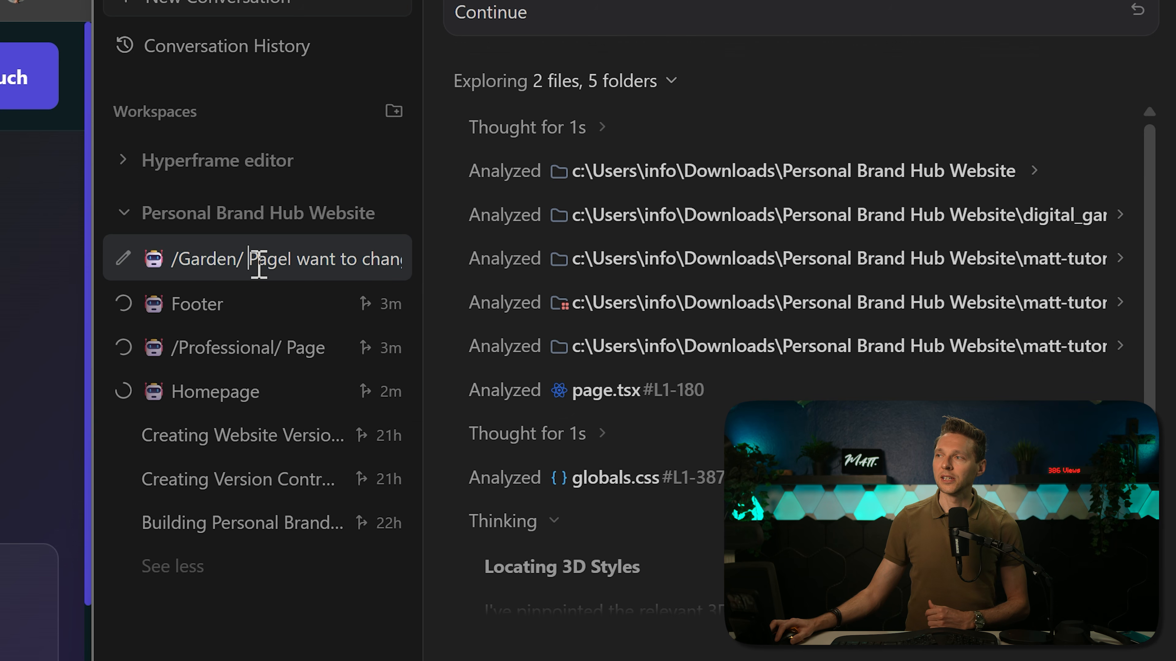
{"action": "left_click_drag", "start_coordinate": [288, 262], "coordinate": [502, 284]}
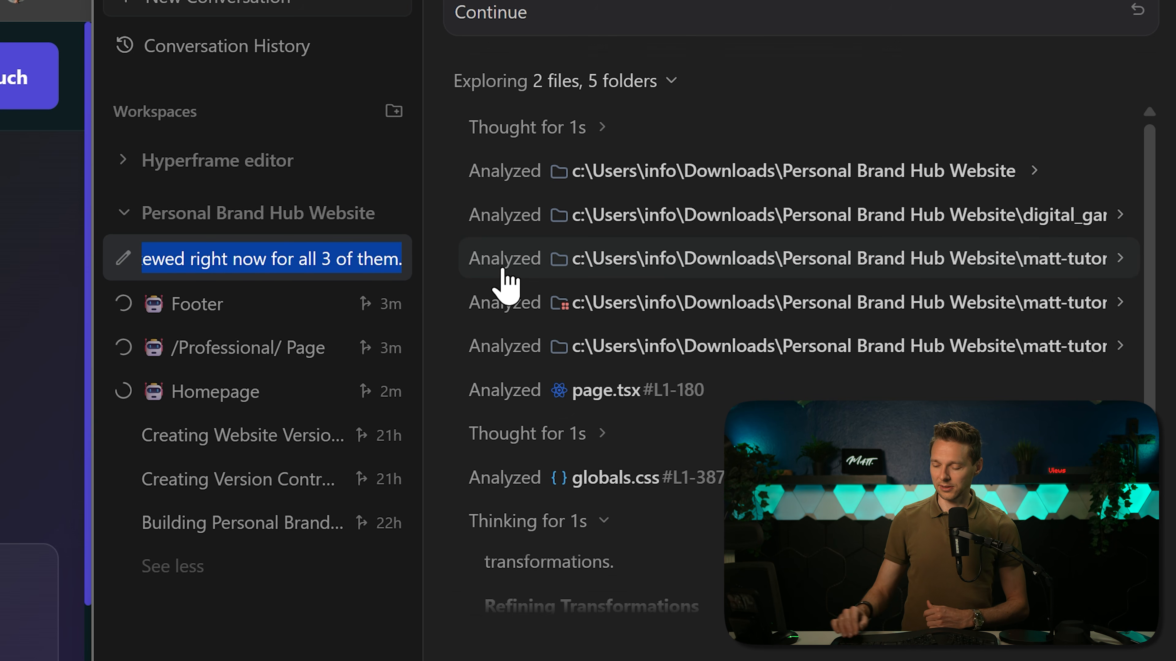
{"action": "key", "text": "BackSpace"}
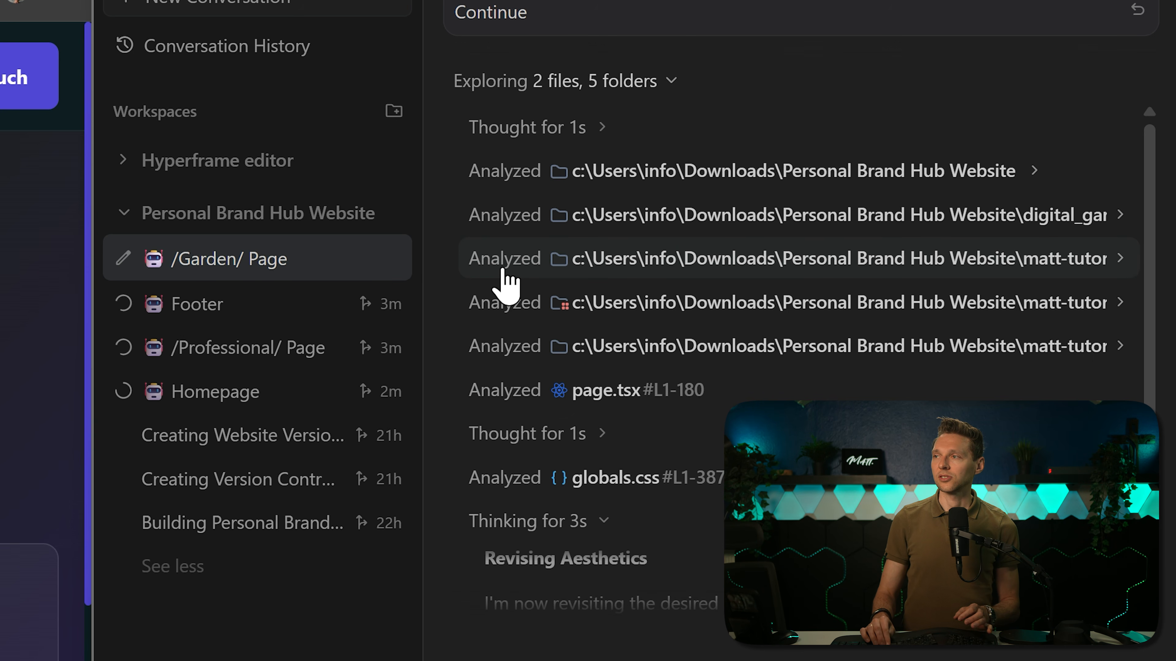
{"action": "key", "text": "Return"}
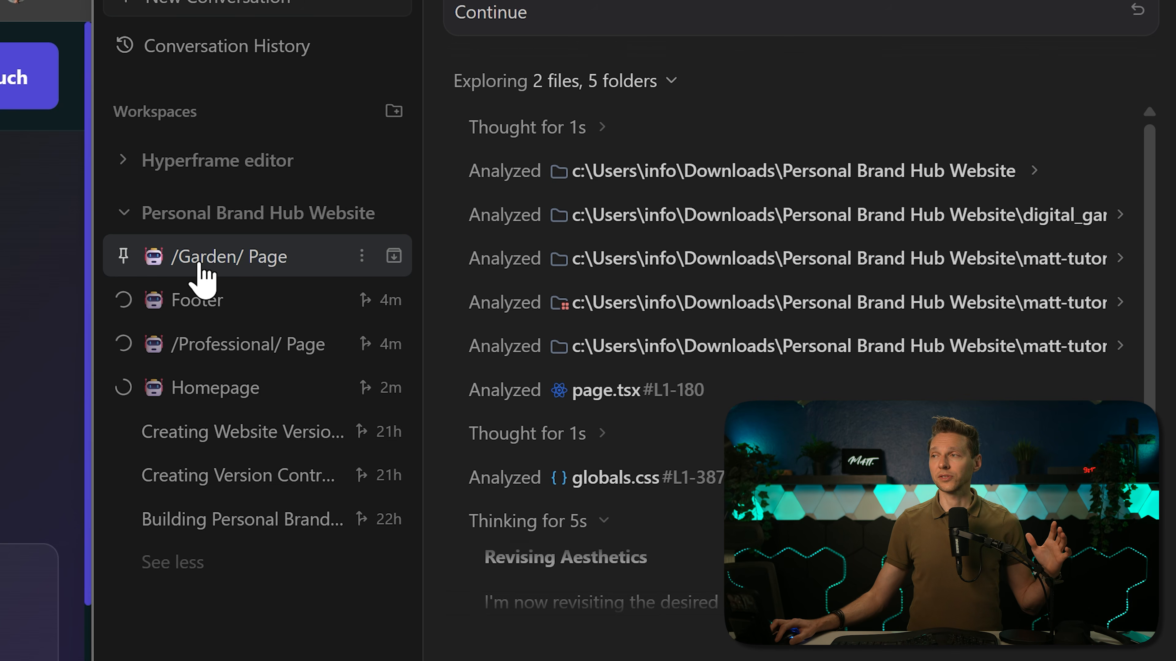
- Check the agent's progress in the Footer, /Professional/ Page and Homepage conversations
{"action": "left_click", "coordinate": [223, 303]}
{"action": "left_click", "coordinate": [237, 349]}
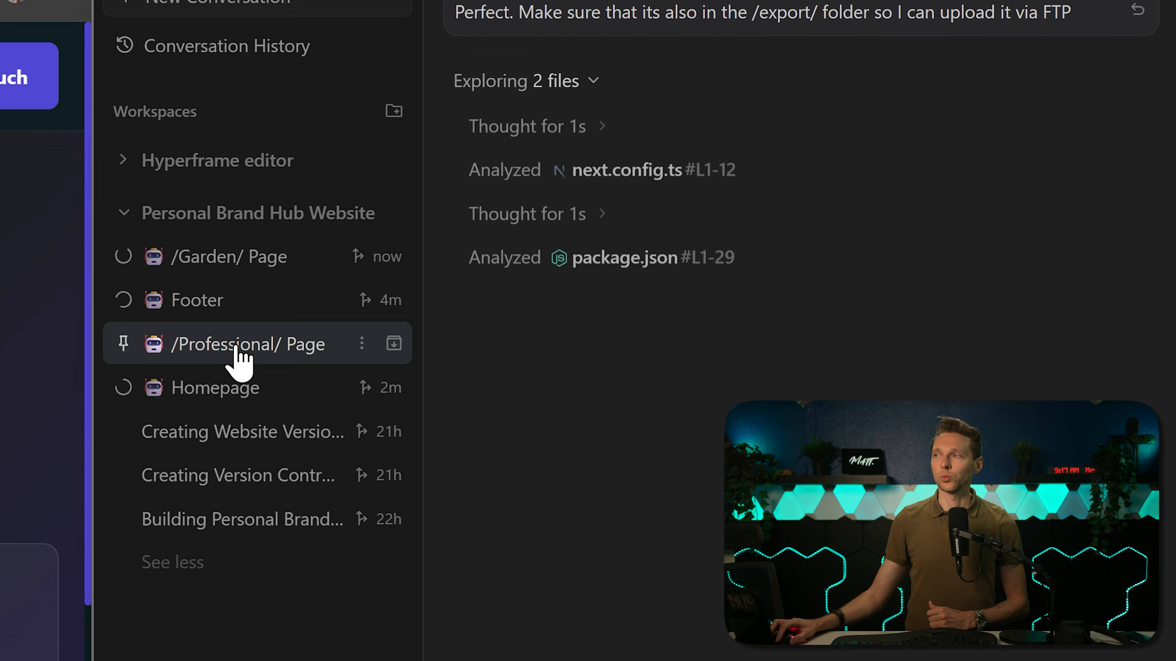
{"action": "left_click", "coordinate": [240, 398]}
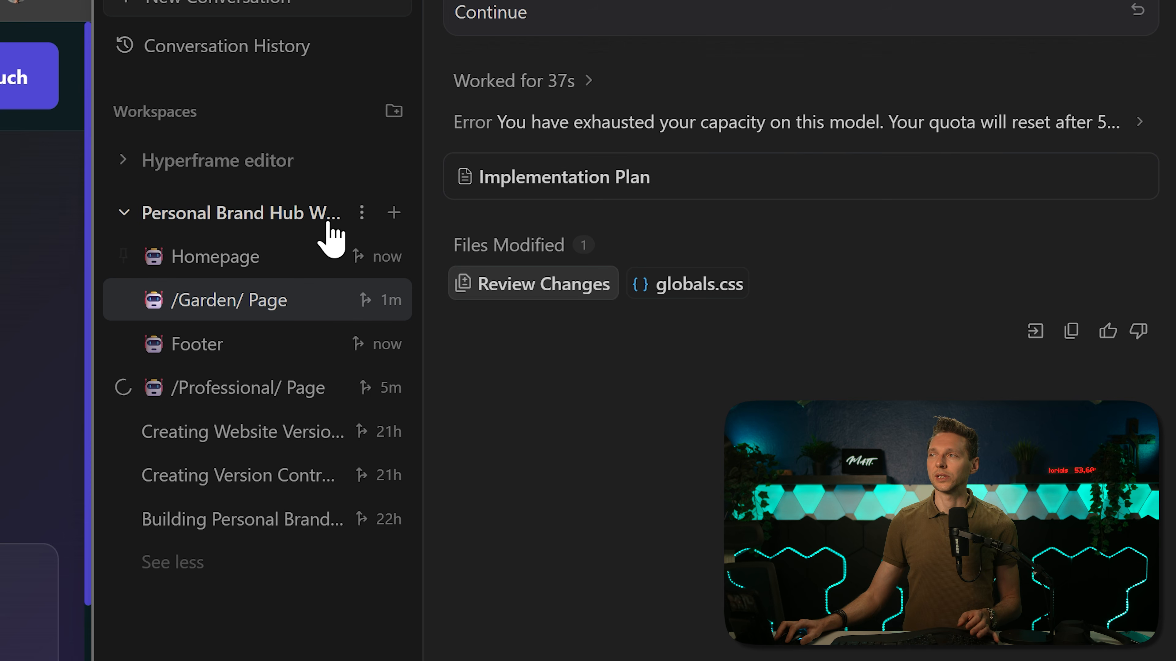
- Start a new conversation in Personal Brand Hub Website asking to export the current website version to the 'export' folder for FTP deployment
{"action": "left_click", "coordinate": [393, 213]}
{"action": "key", "text": "ctrl+v"}
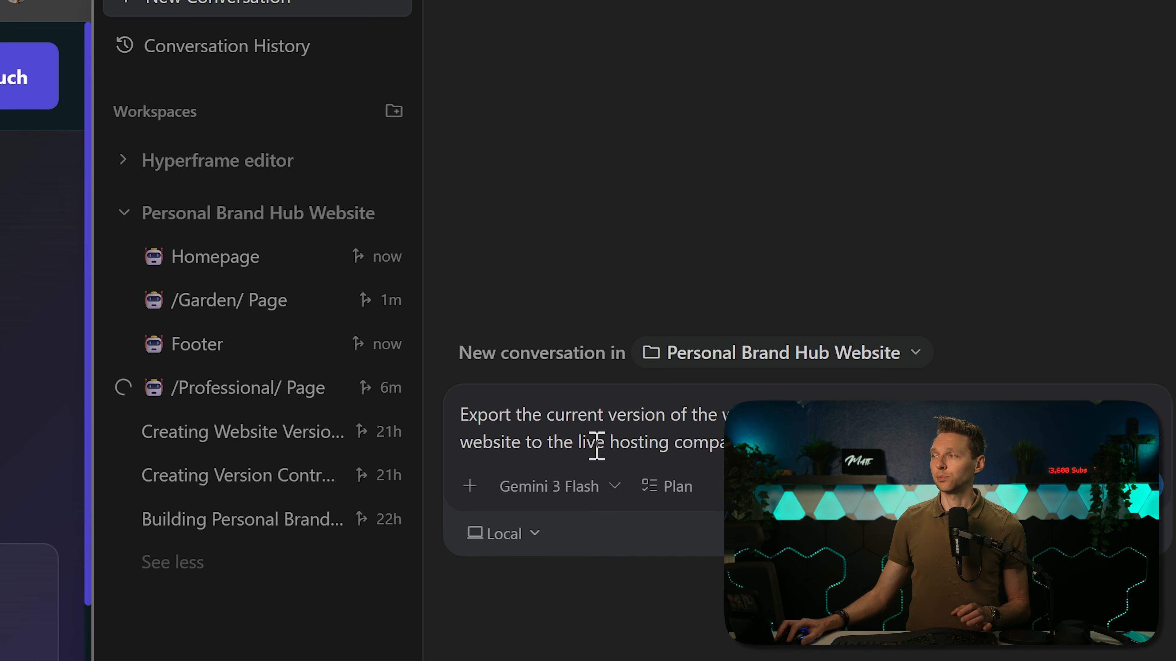
{"action": "key", "text": "Return"}
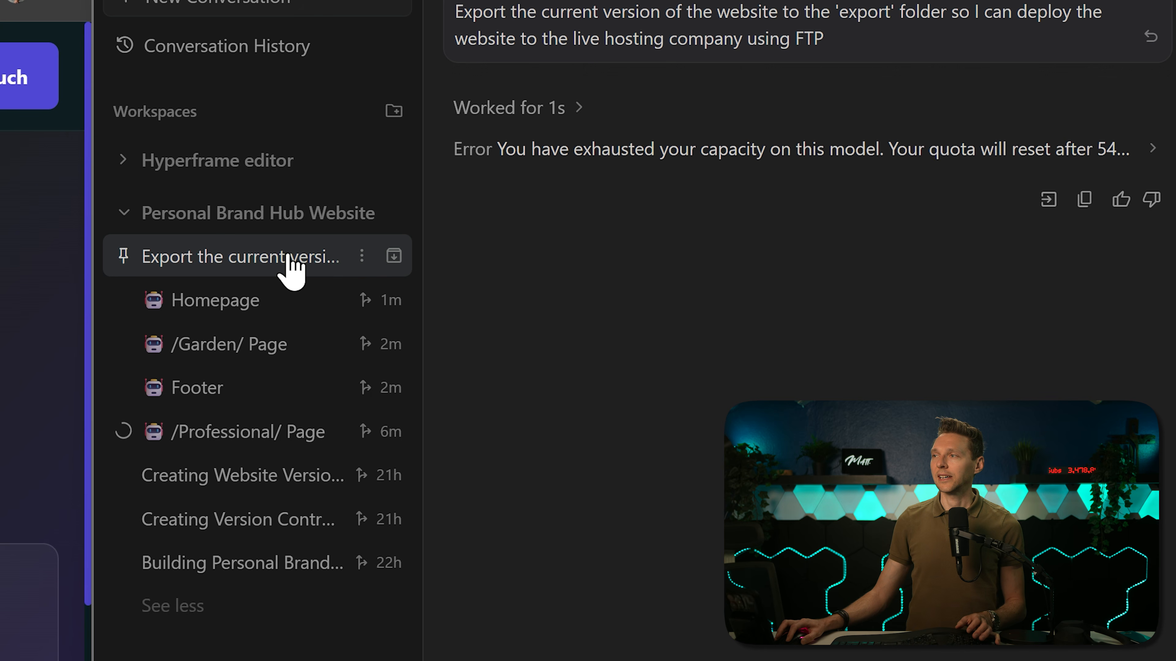
- Rename the new export conversation as "Export"
{"action": "left_click", "coordinate": [362, 258]}
{"action": "left_click", "coordinate": [389, 339]}
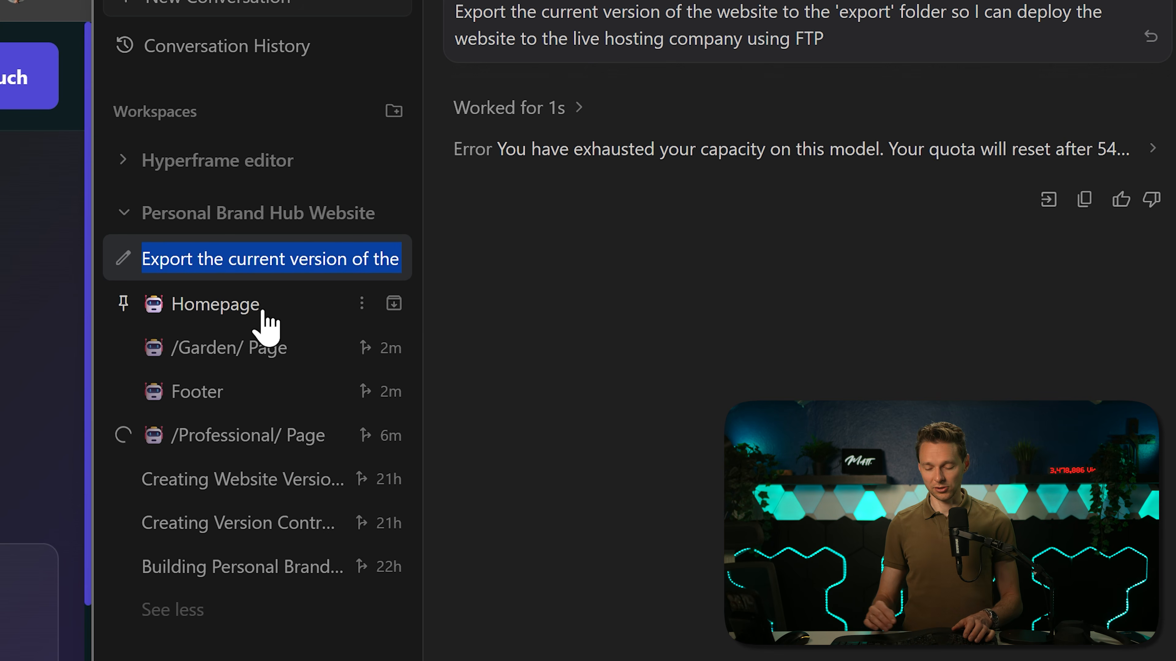
{"action": "type", "text": "Export"}
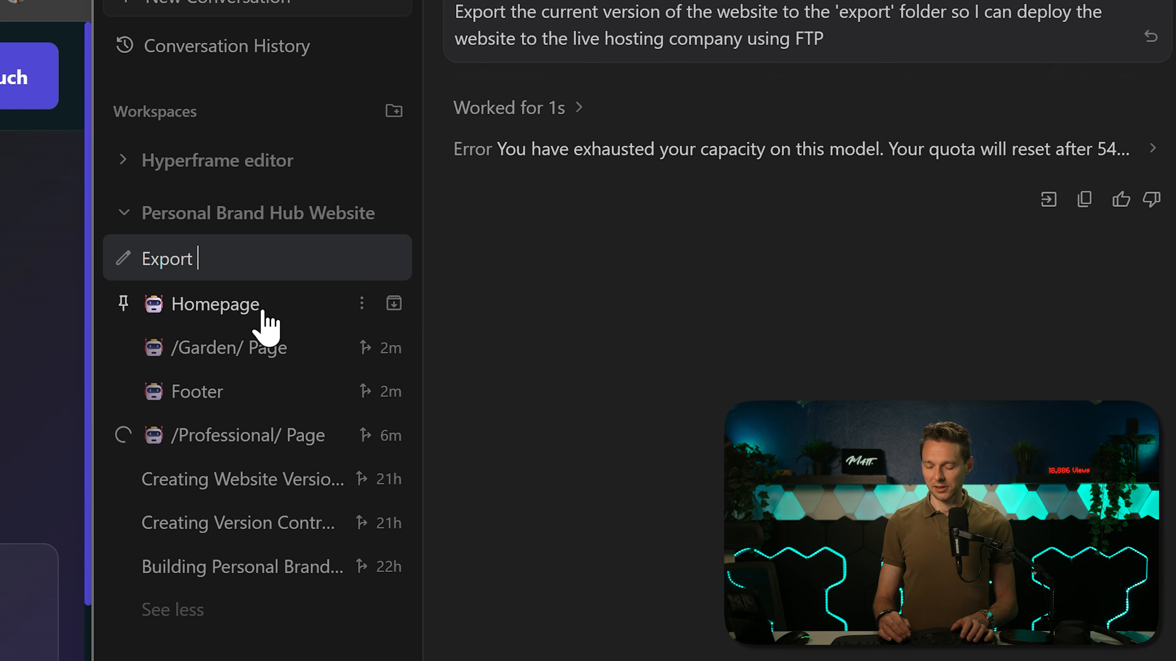